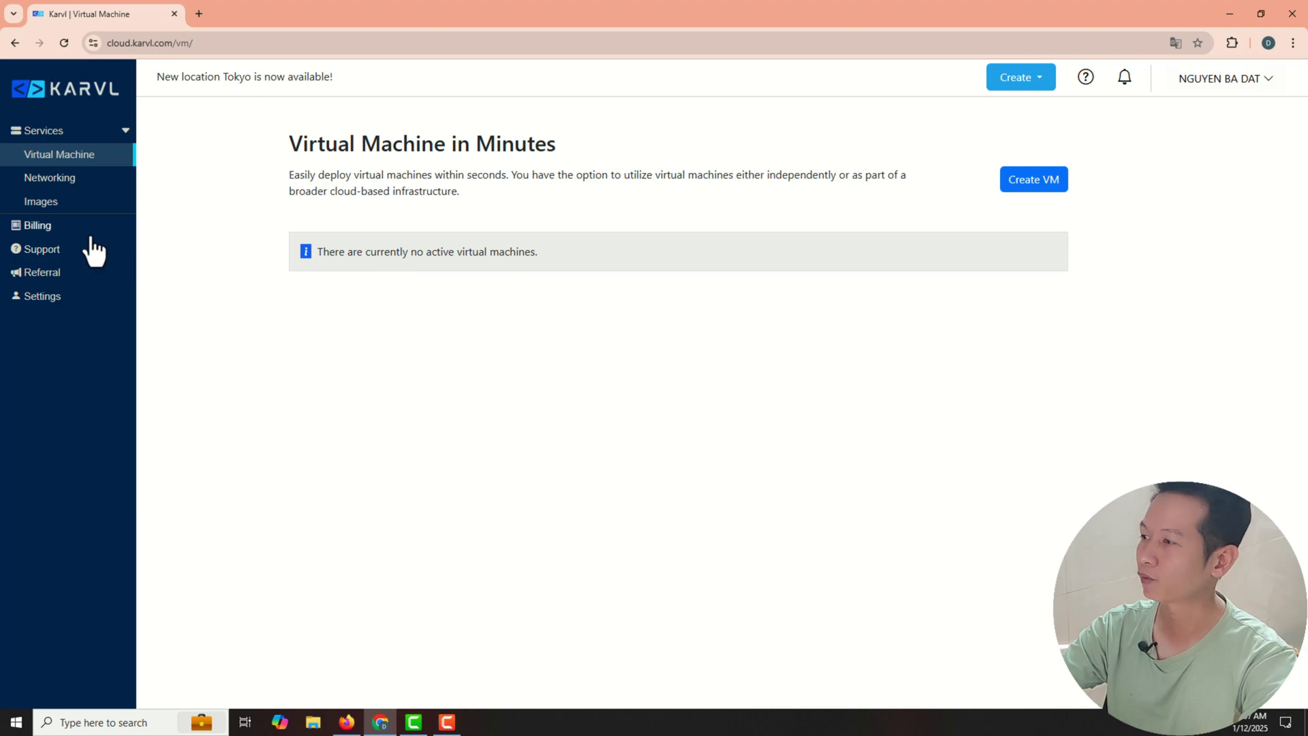
# Review the billing history, saved payment methods and account page, then return to the VM list.
pyautogui.click(37, 230)
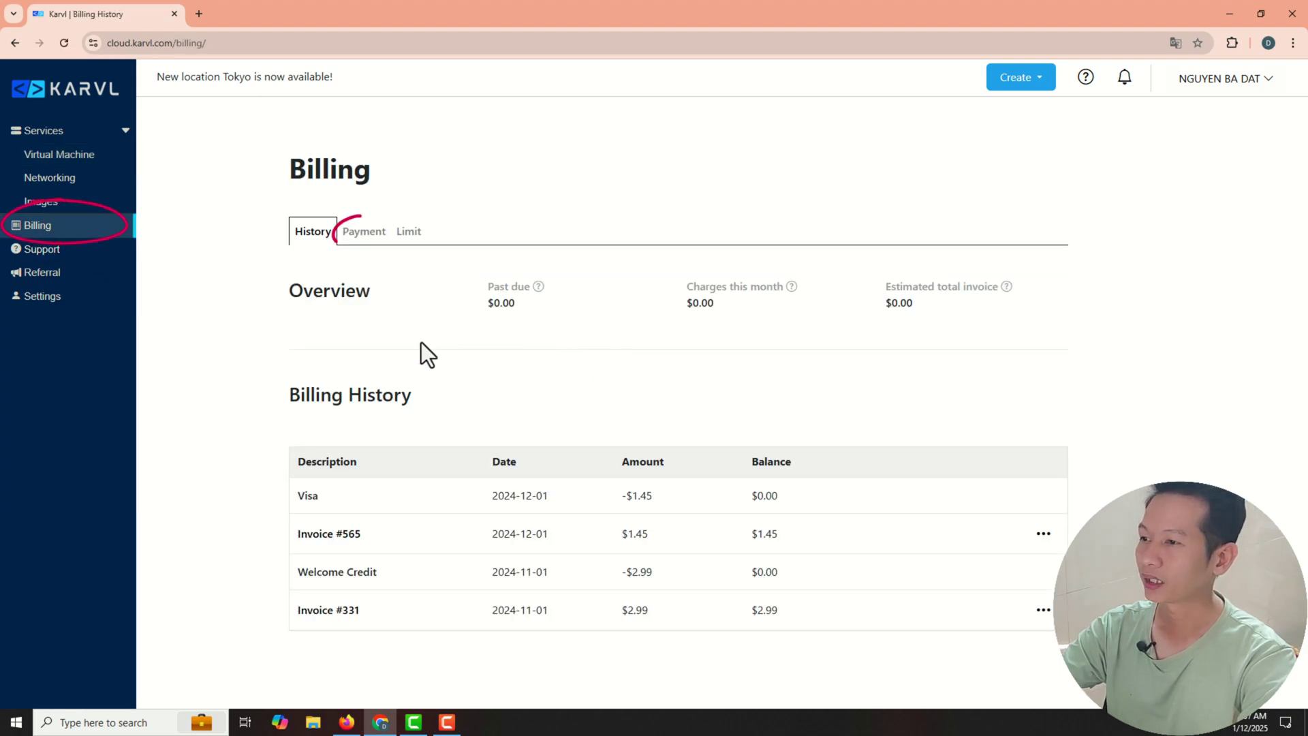
pyautogui.click(363, 231)
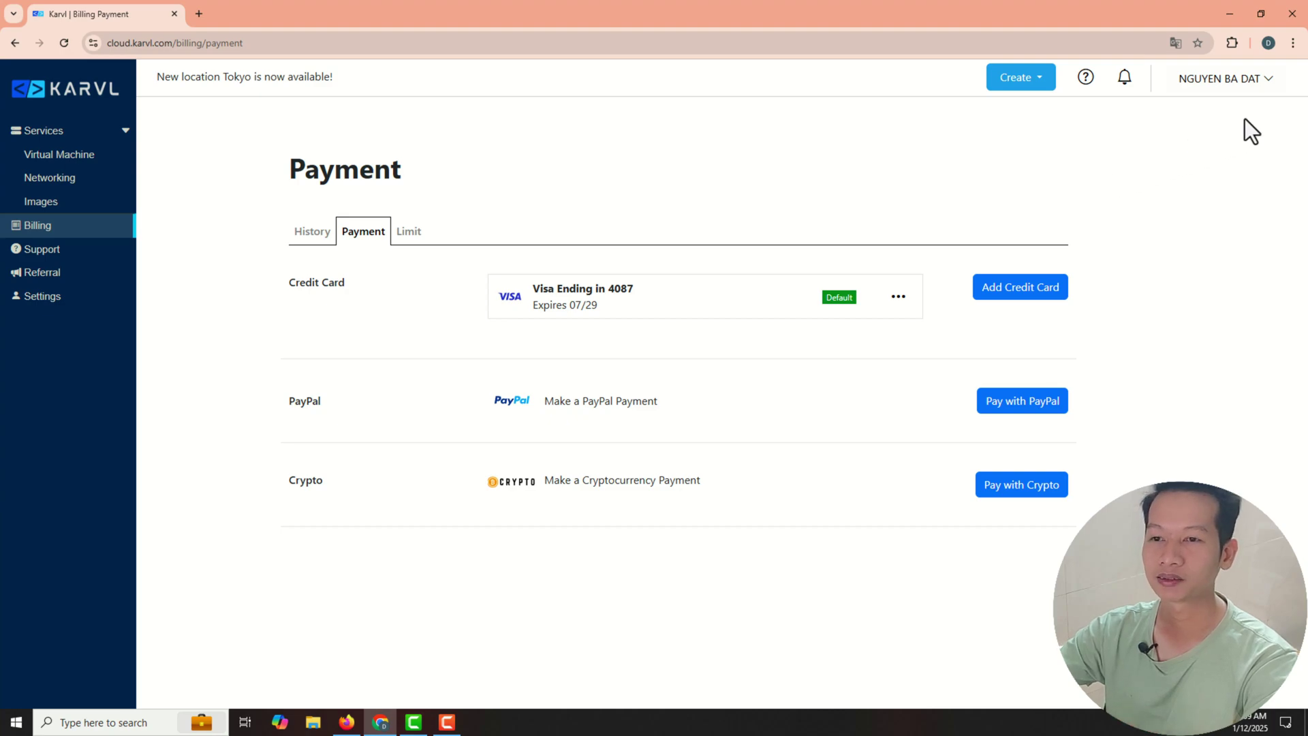
pyautogui.click(1275, 91)
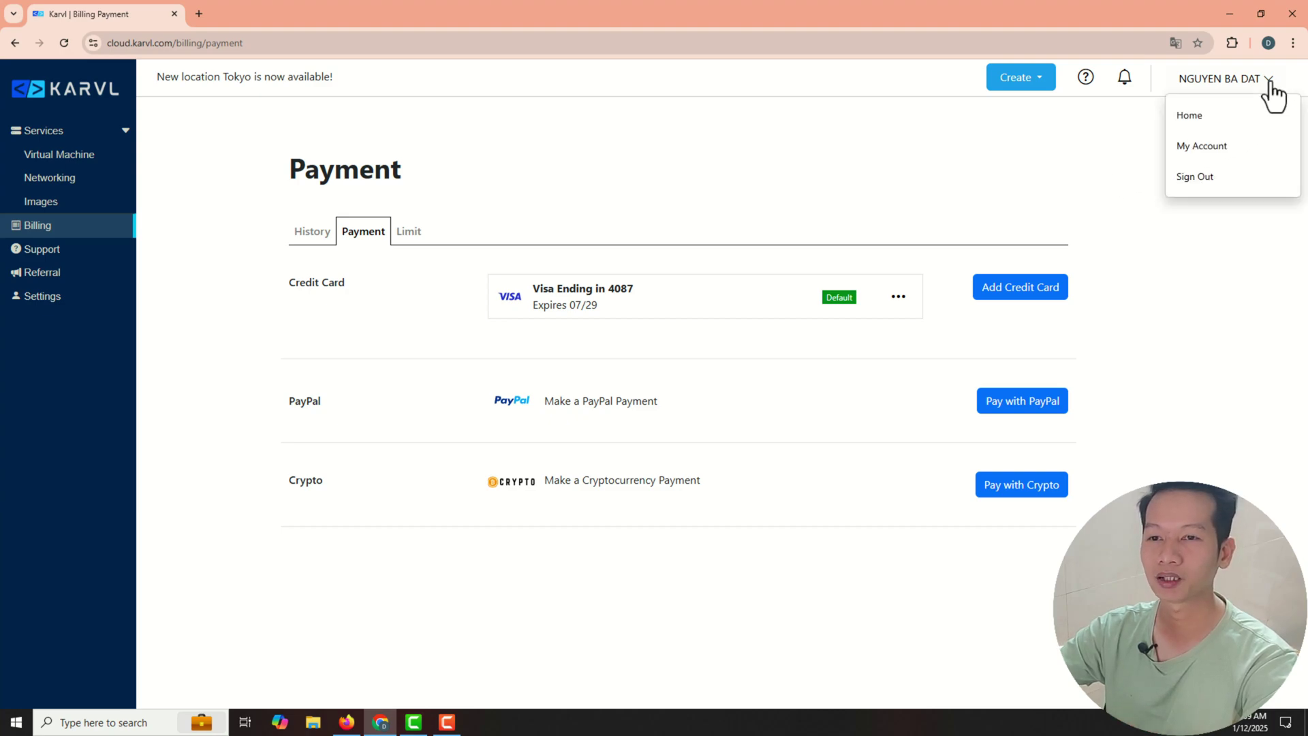
pyautogui.click(1217, 143)
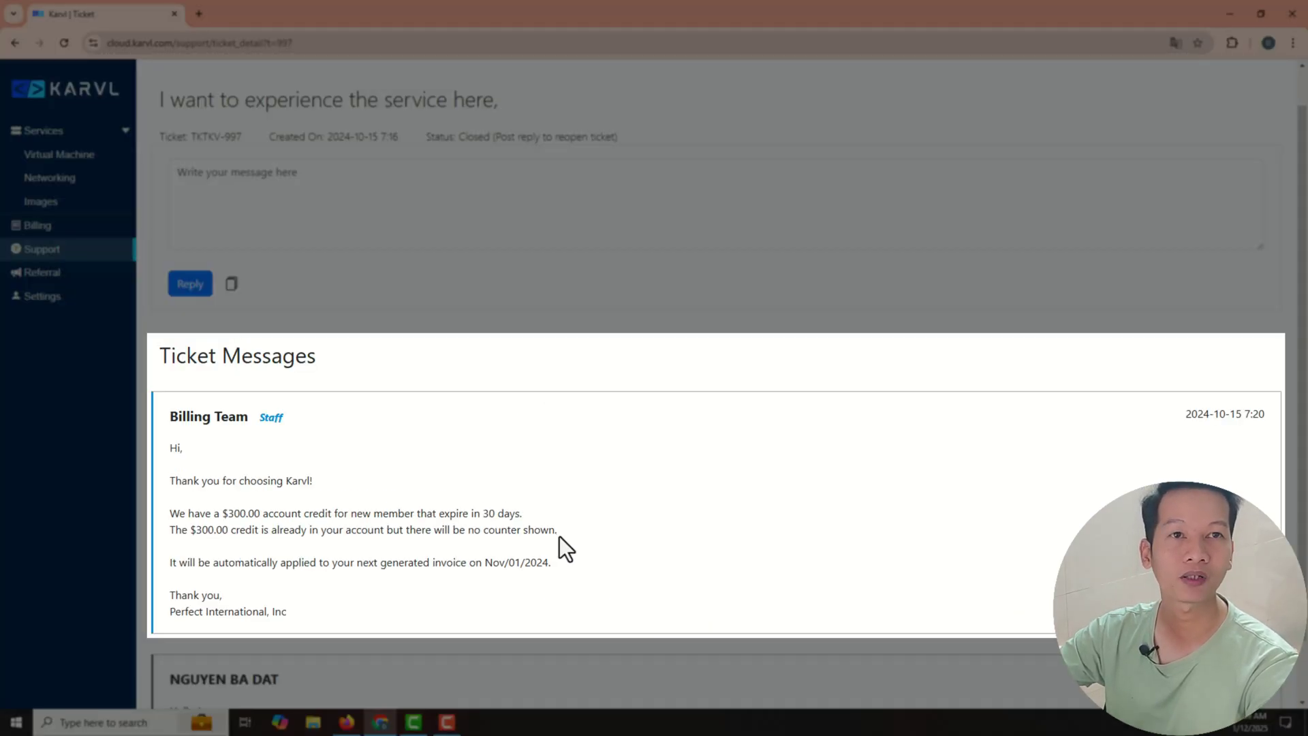
pyautogui.scroll(1, 604, 537)
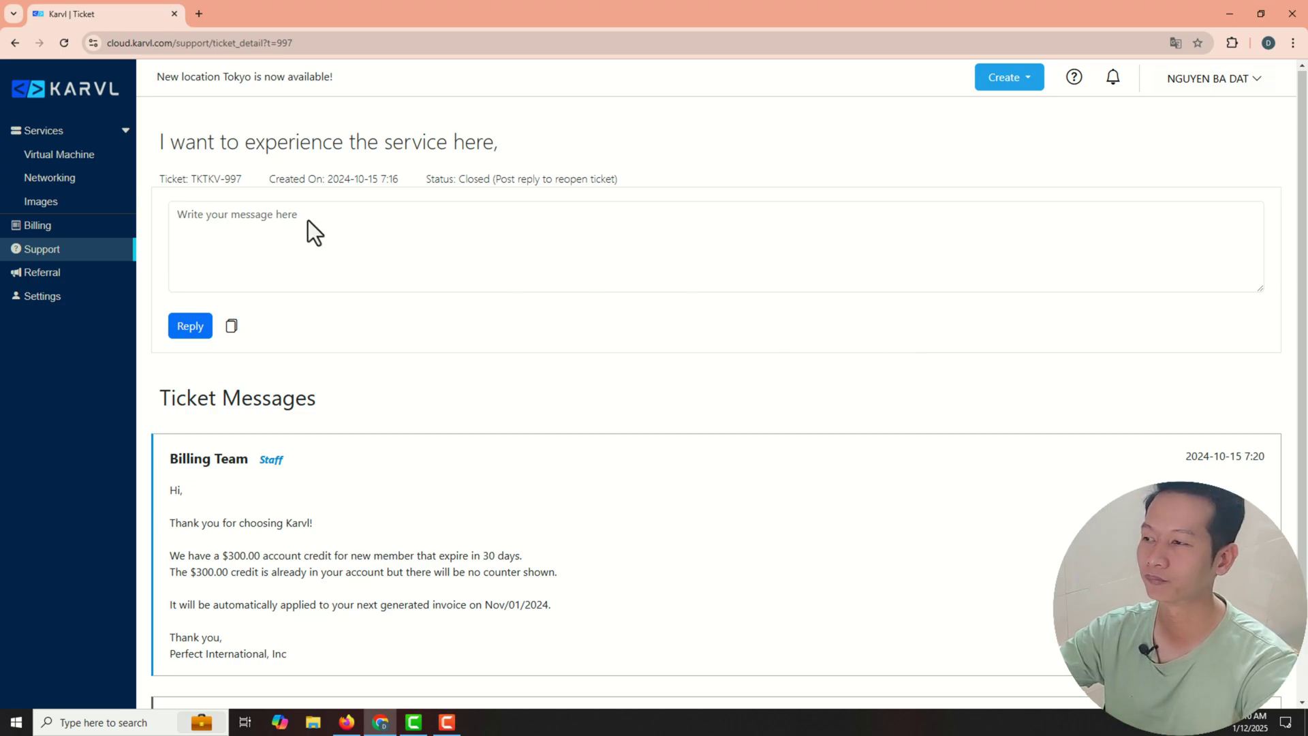
pyautogui.click(69, 156)
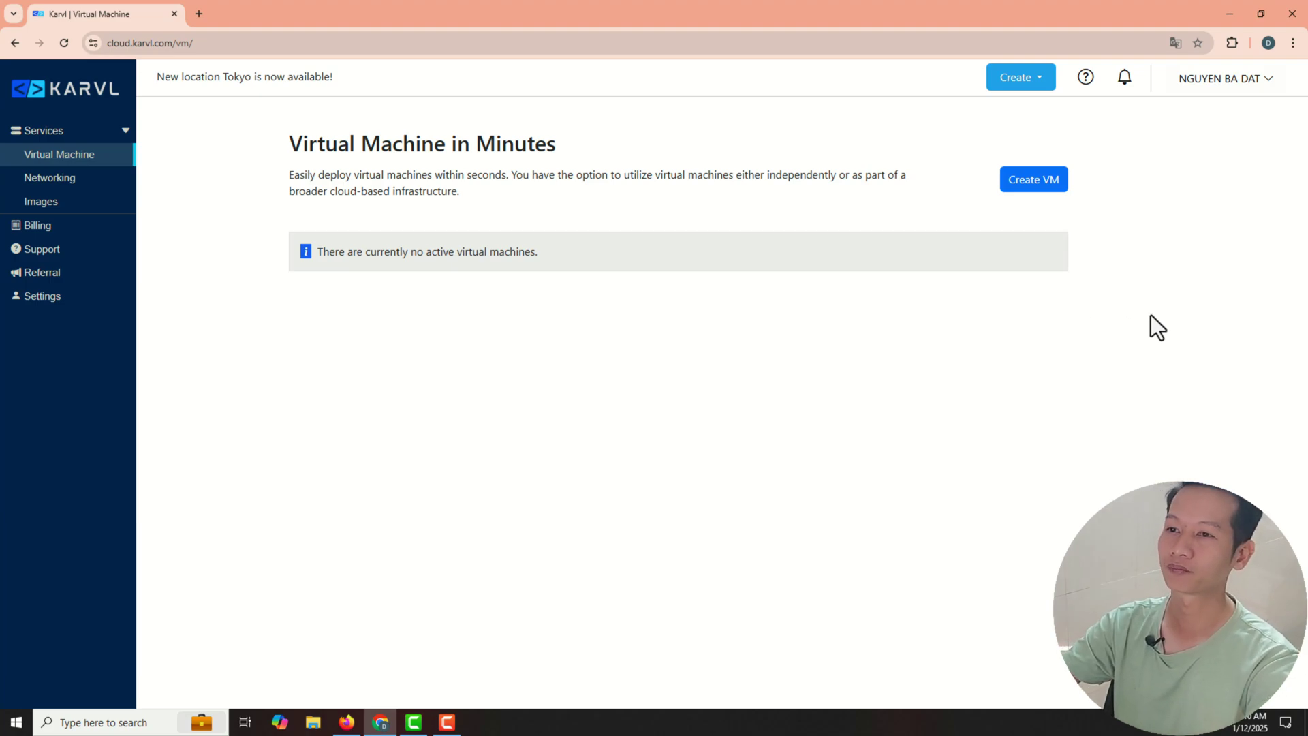
# Start a new virtual machine and choose the Singapore region.
pyautogui.click(1058, 181)
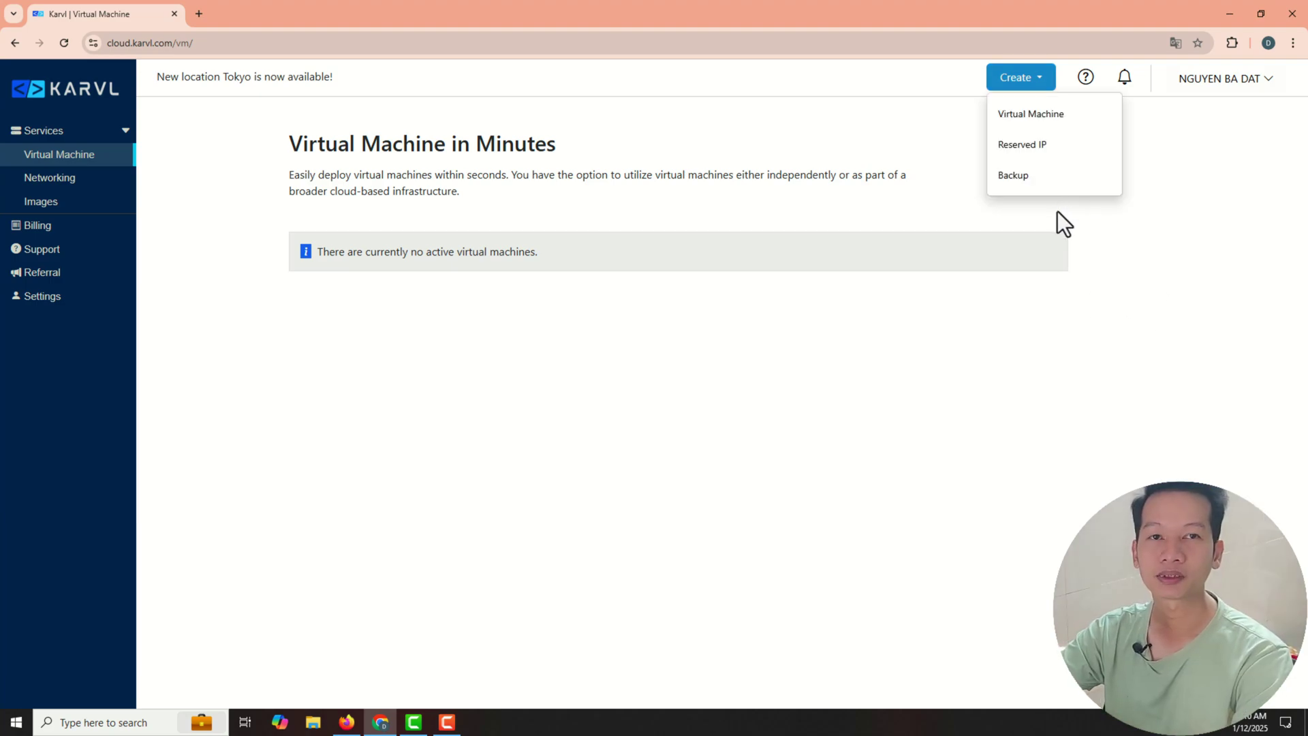
pyautogui.click(1071, 126)
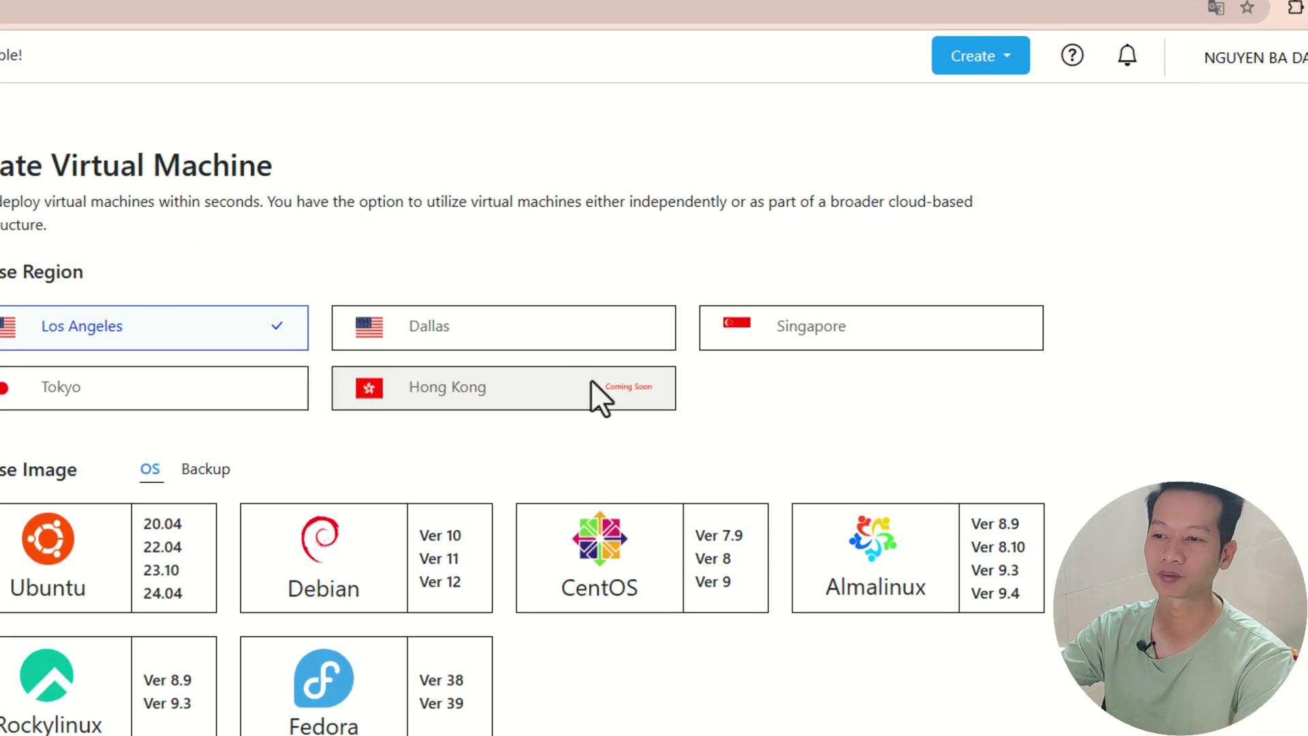
pyautogui.moveTo(649, 389); pyautogui.dragTo(601, 393)
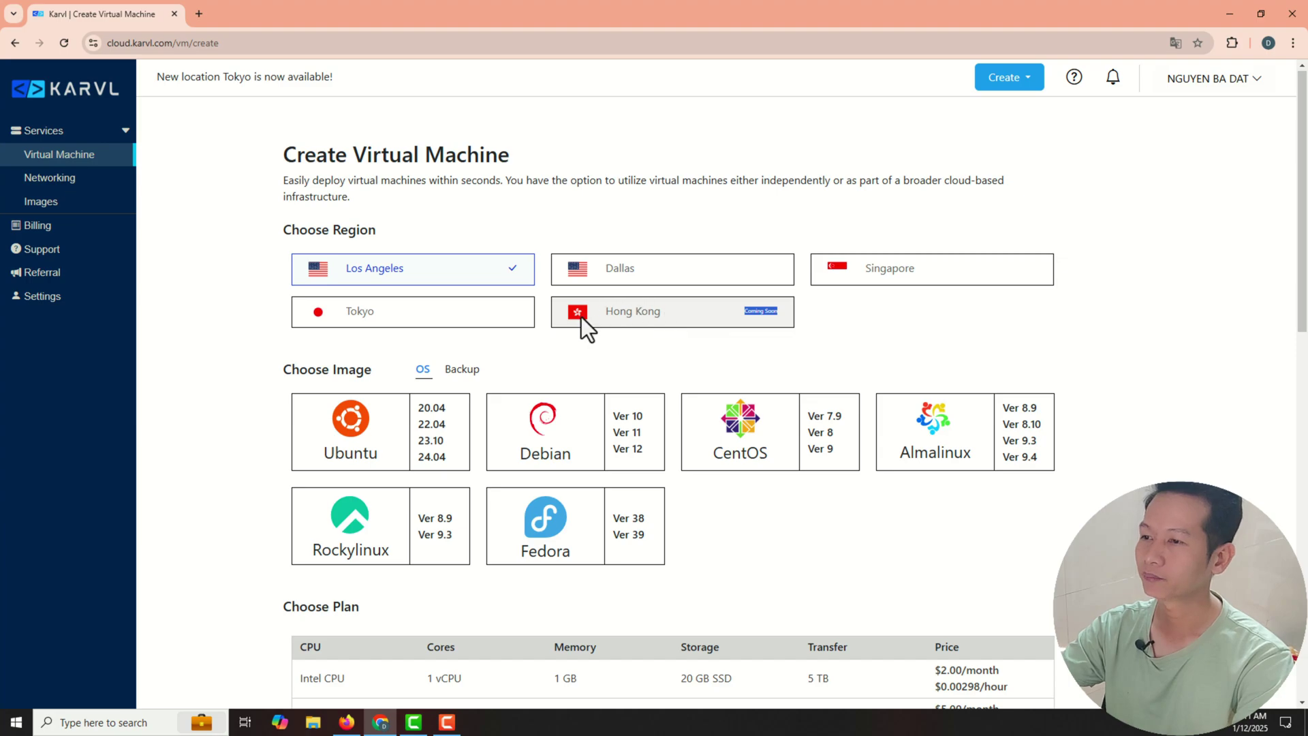
pyautogui.click(942, 276)
# Pick Debian Ver 11 and keep the $2.00/month 1 vCPU, 1 GB plan.
pyautogui.scroll(-1, 739, 472)
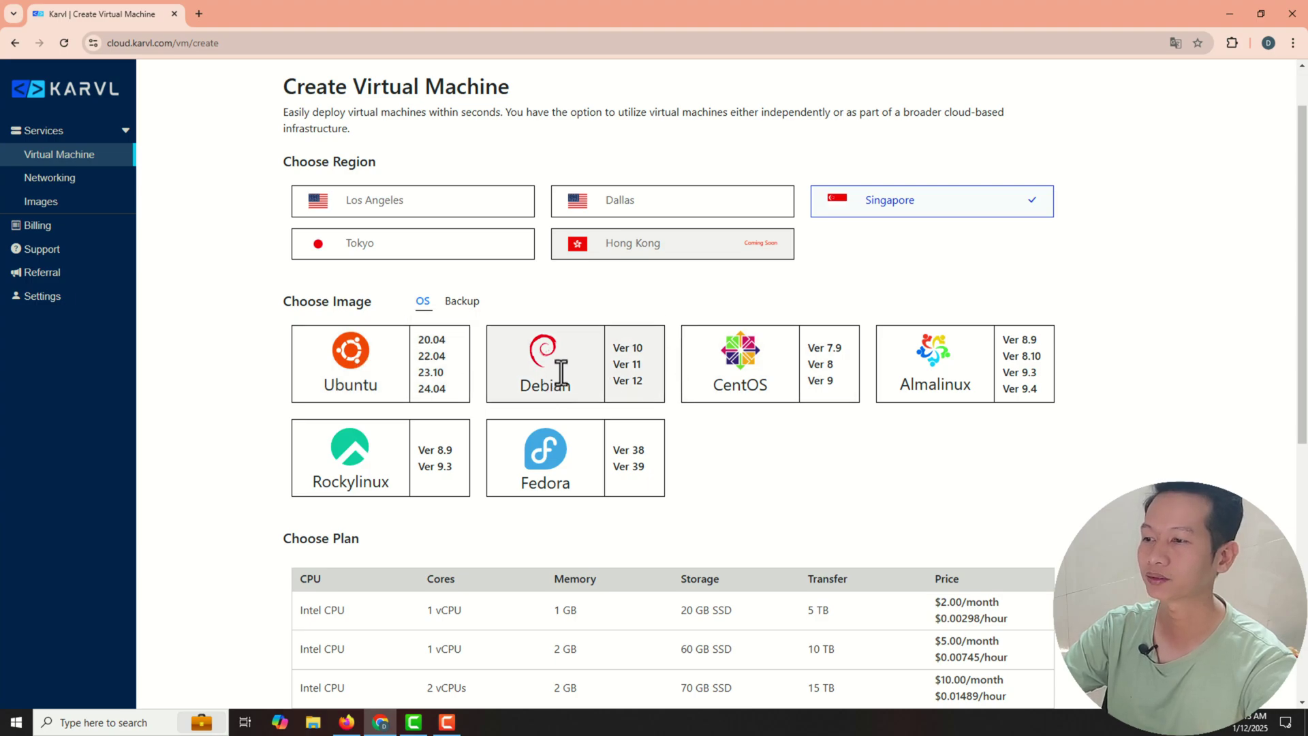
pyautogui.click(627, 367)
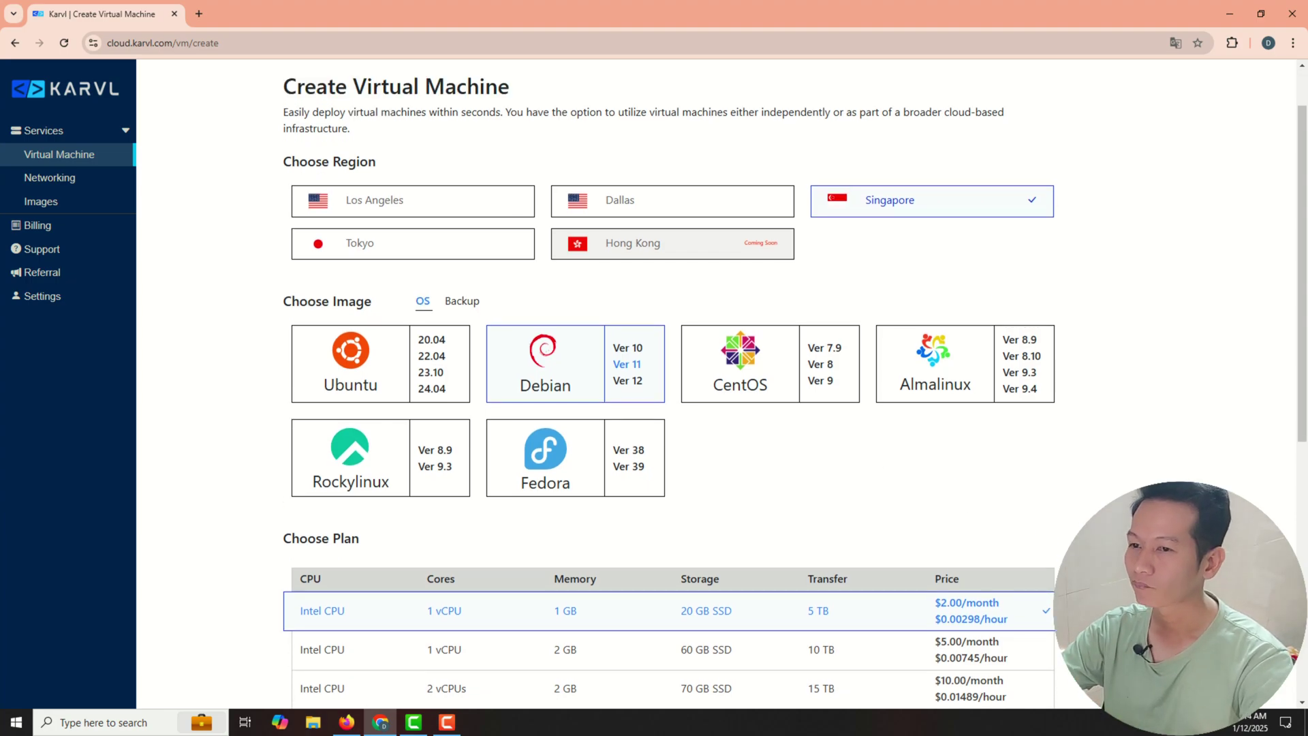
pyautogui.scroll(-2, 965, 545)
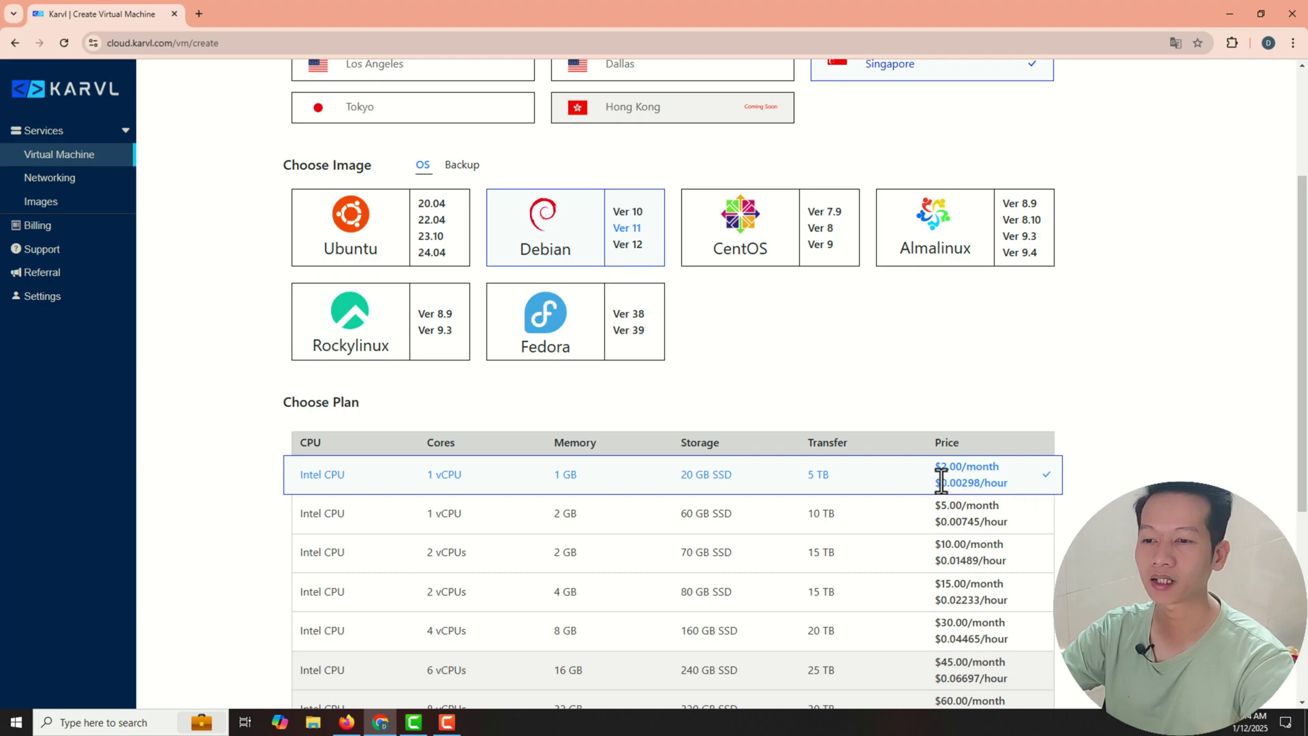
pyautogui.scroll(-5, 794, 574)
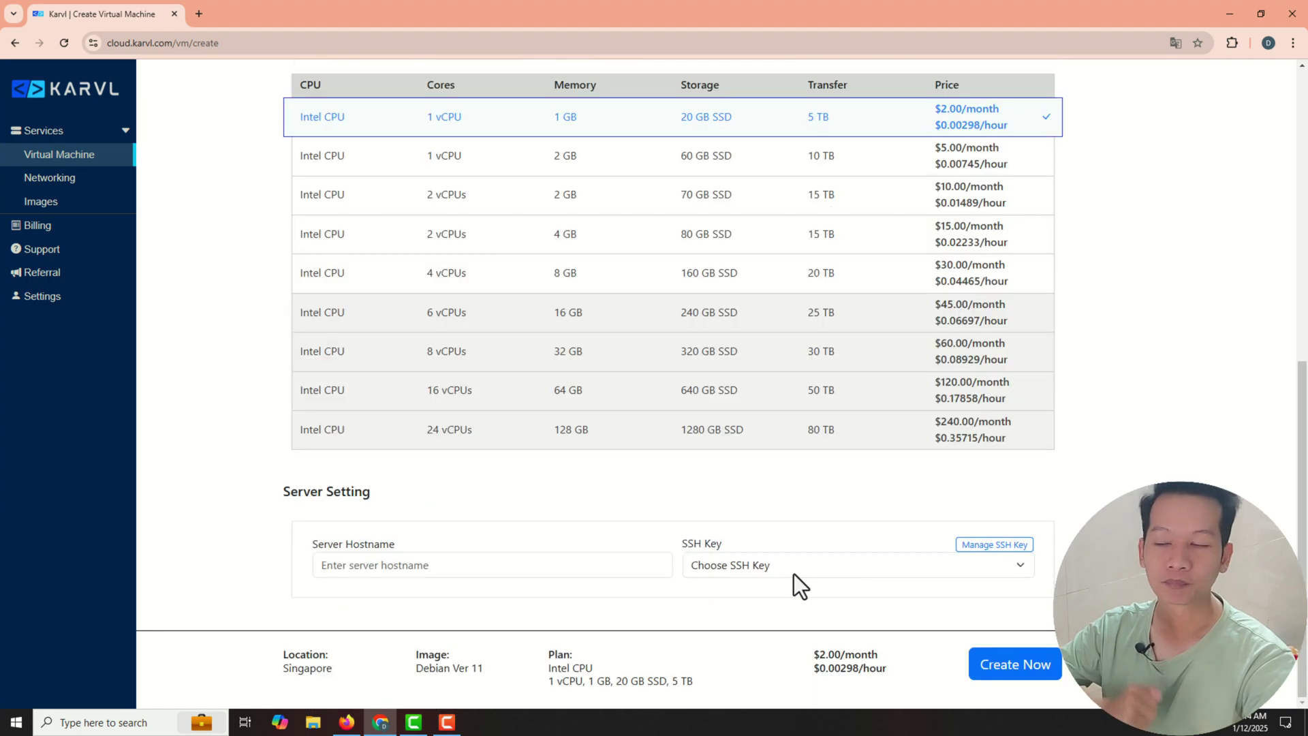
# Enter windows_2012r2 as the server hostname and leave the SSH key unselected.
pyautogui.click(464, 554)
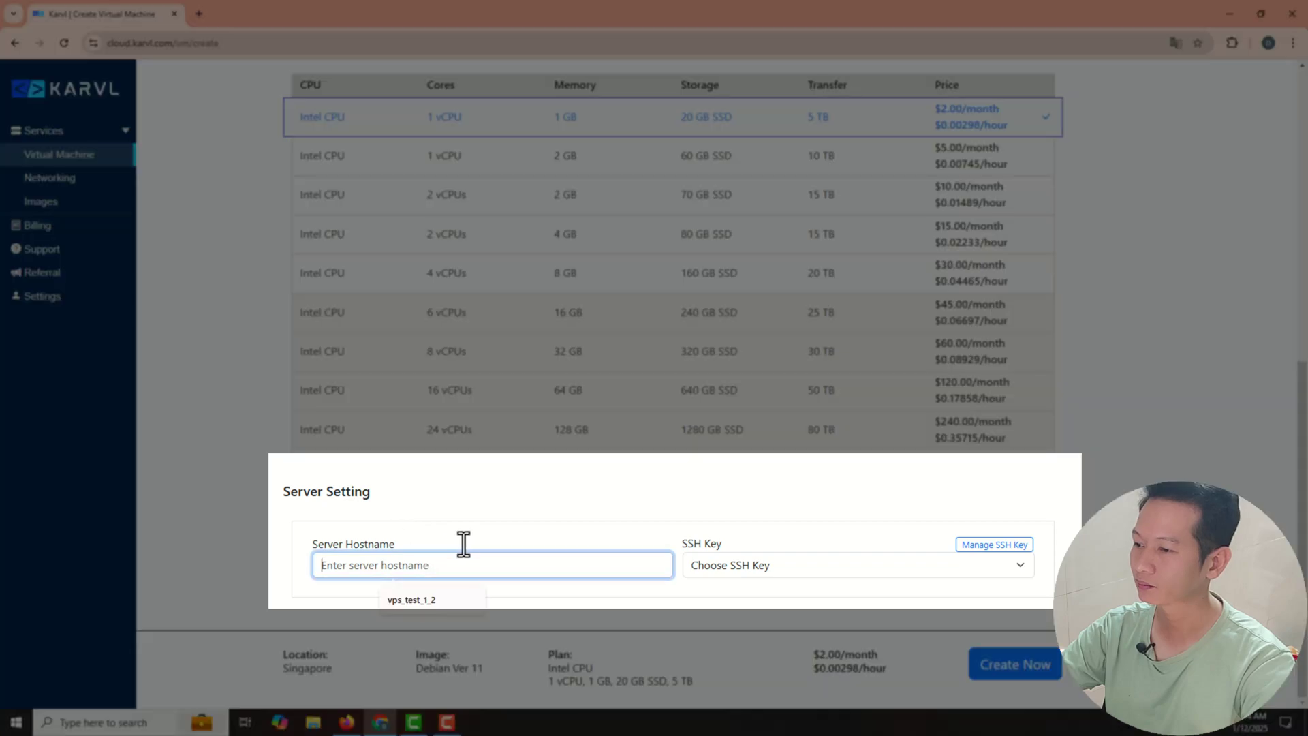
pyautogui.click(444, 570)
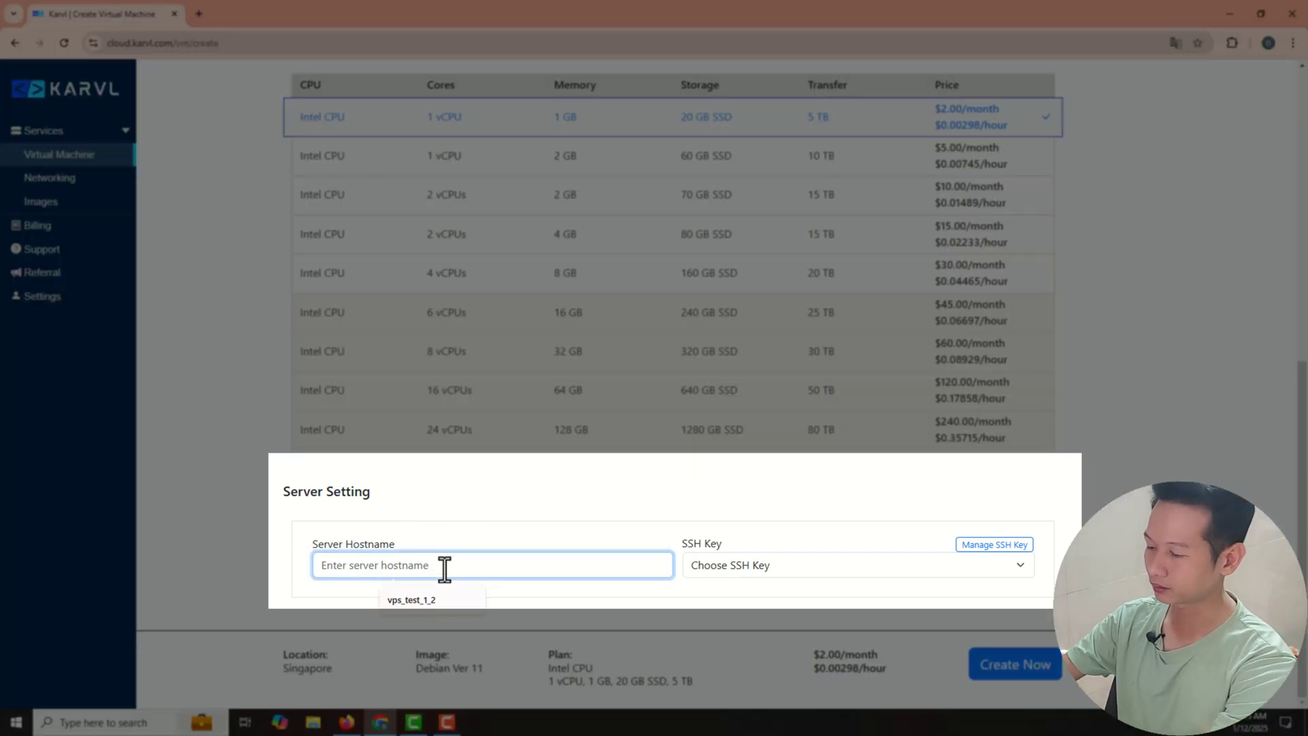
pyautogui.write('windows')
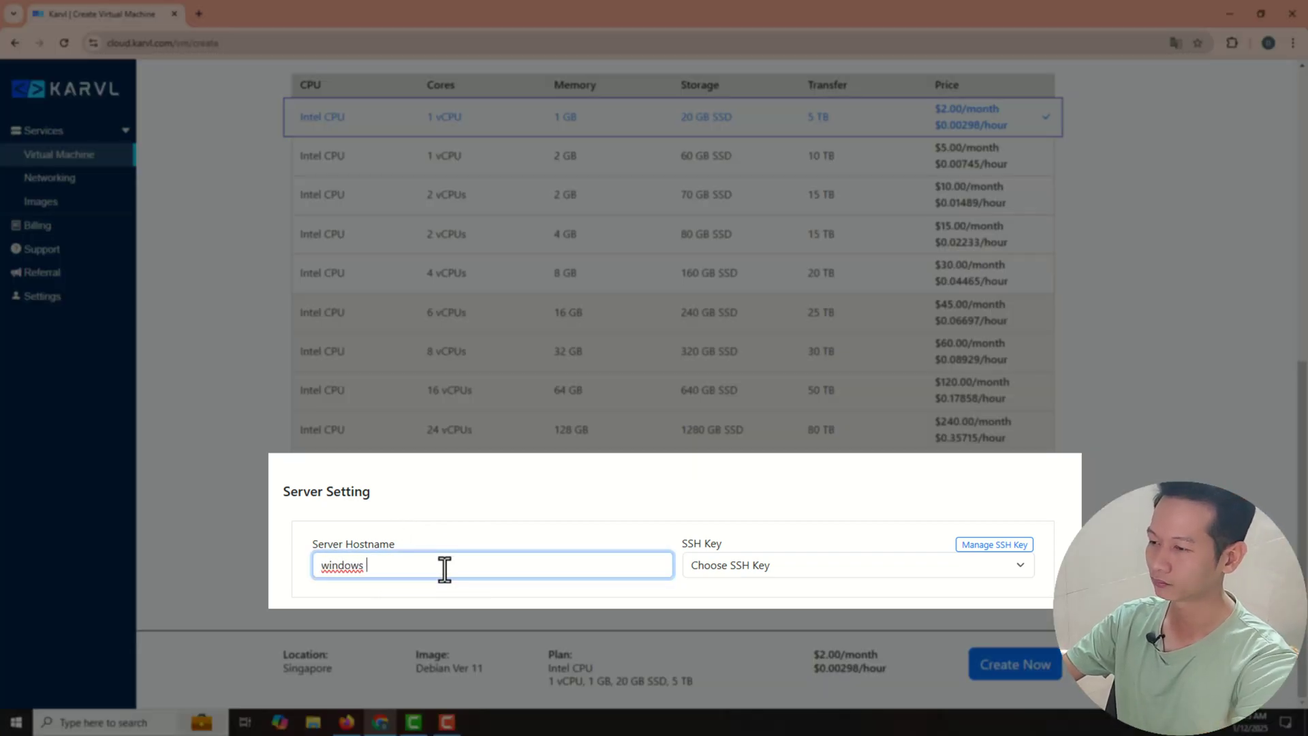
pyautogui.press('BackSpace')
pyautogui.write('_')
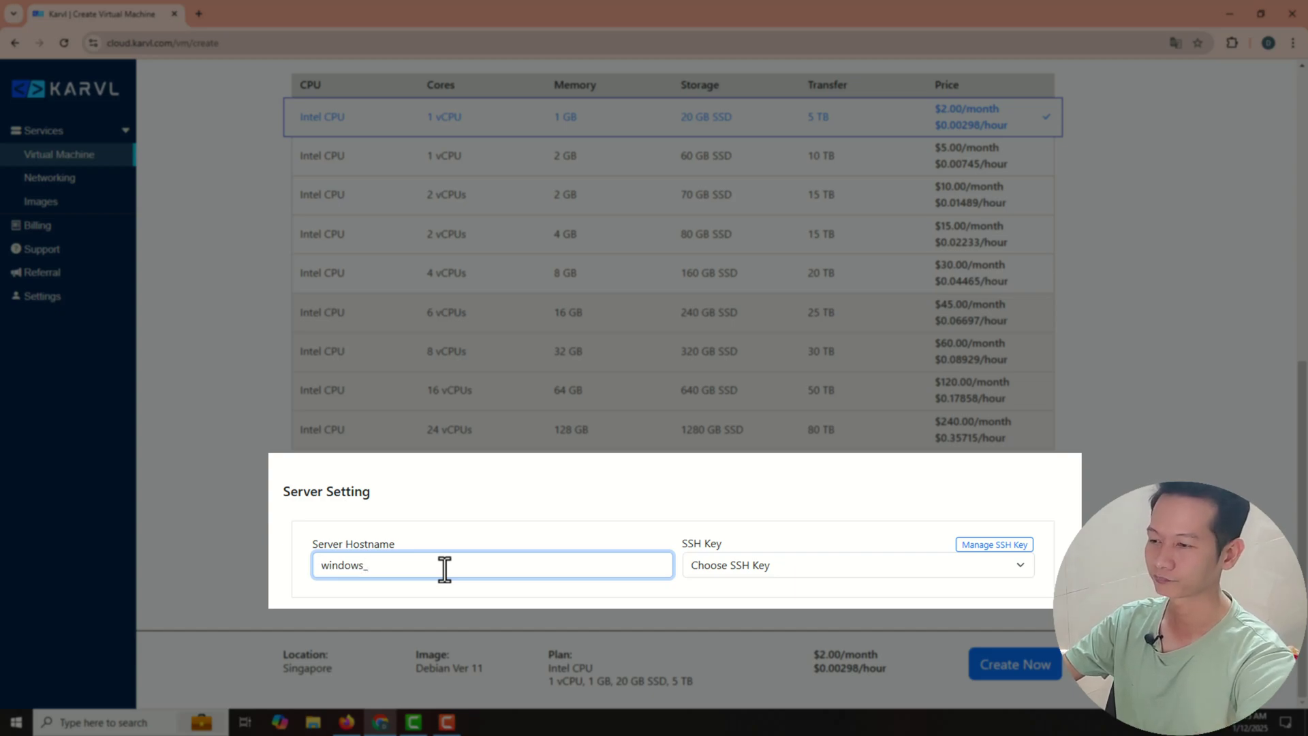
pyautogui.write('2012r2')
pyautogui.press('Tab')
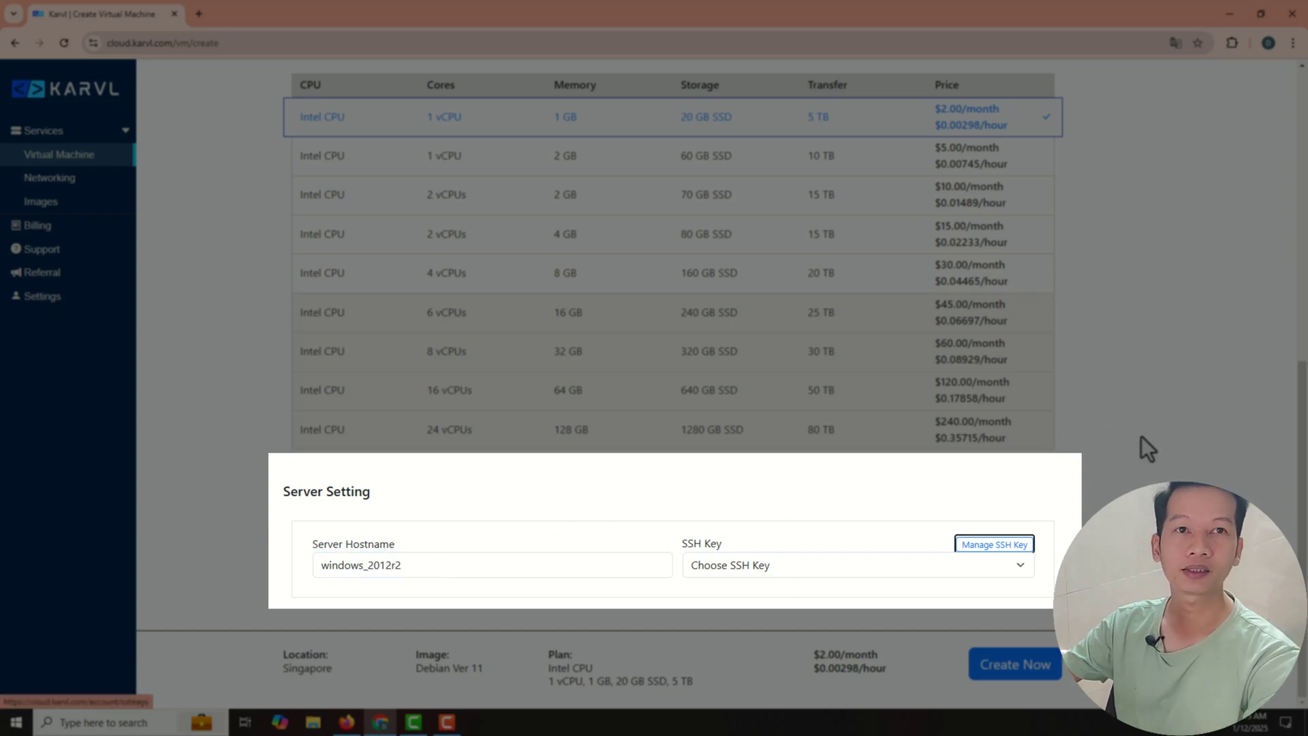
pyautogui.click(876, 568)
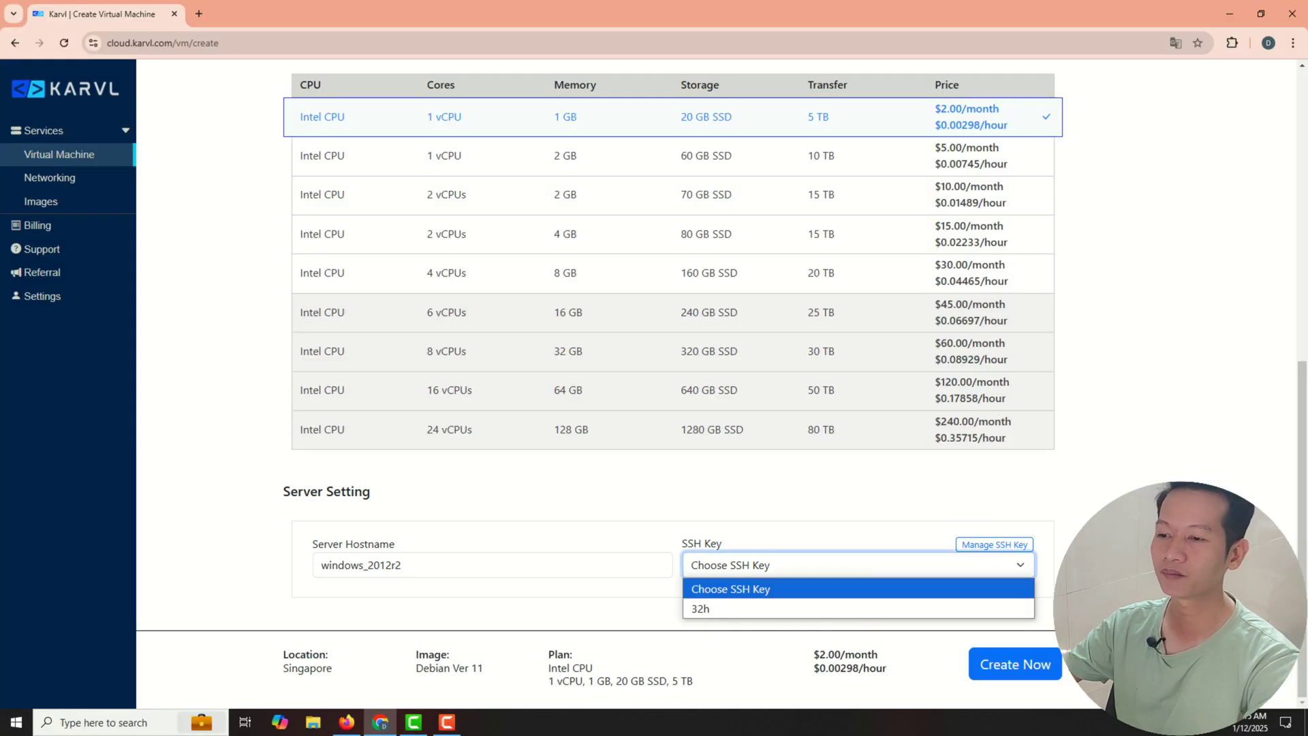
pyautogui.click(194, 264)
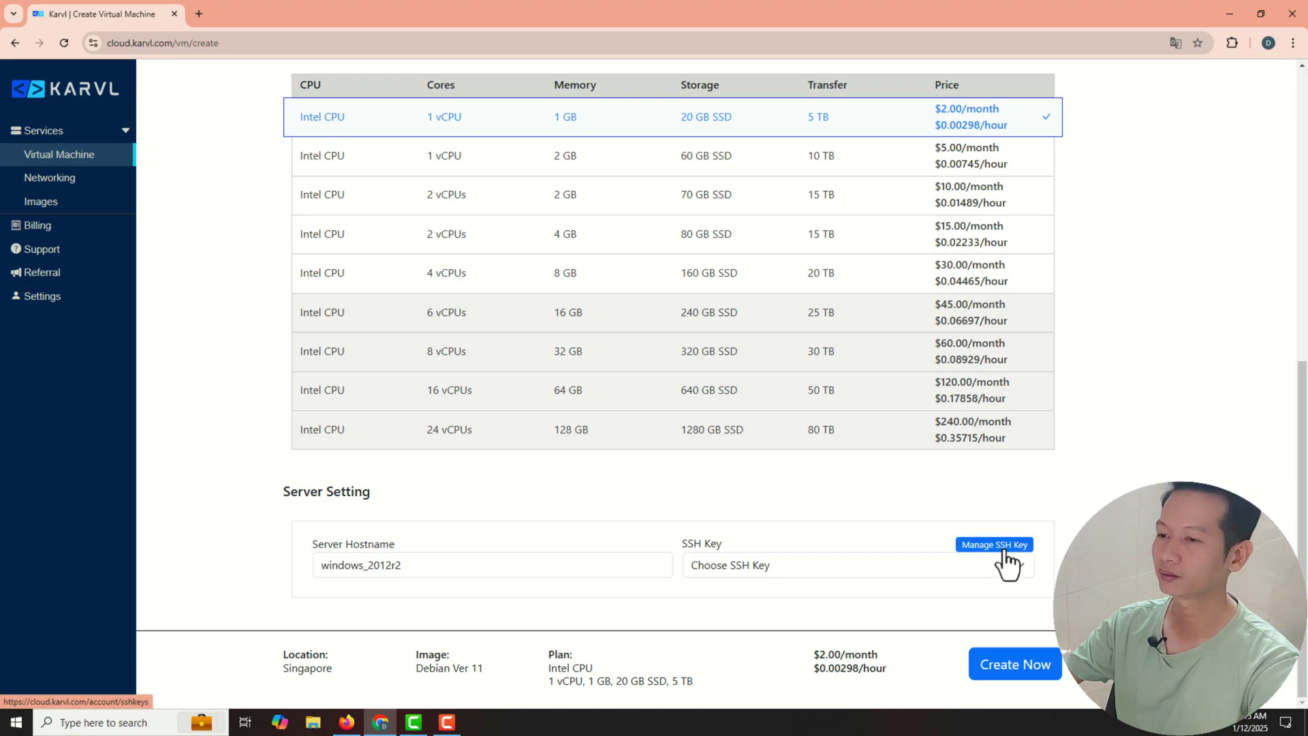
pyautogui.click(42, 297)
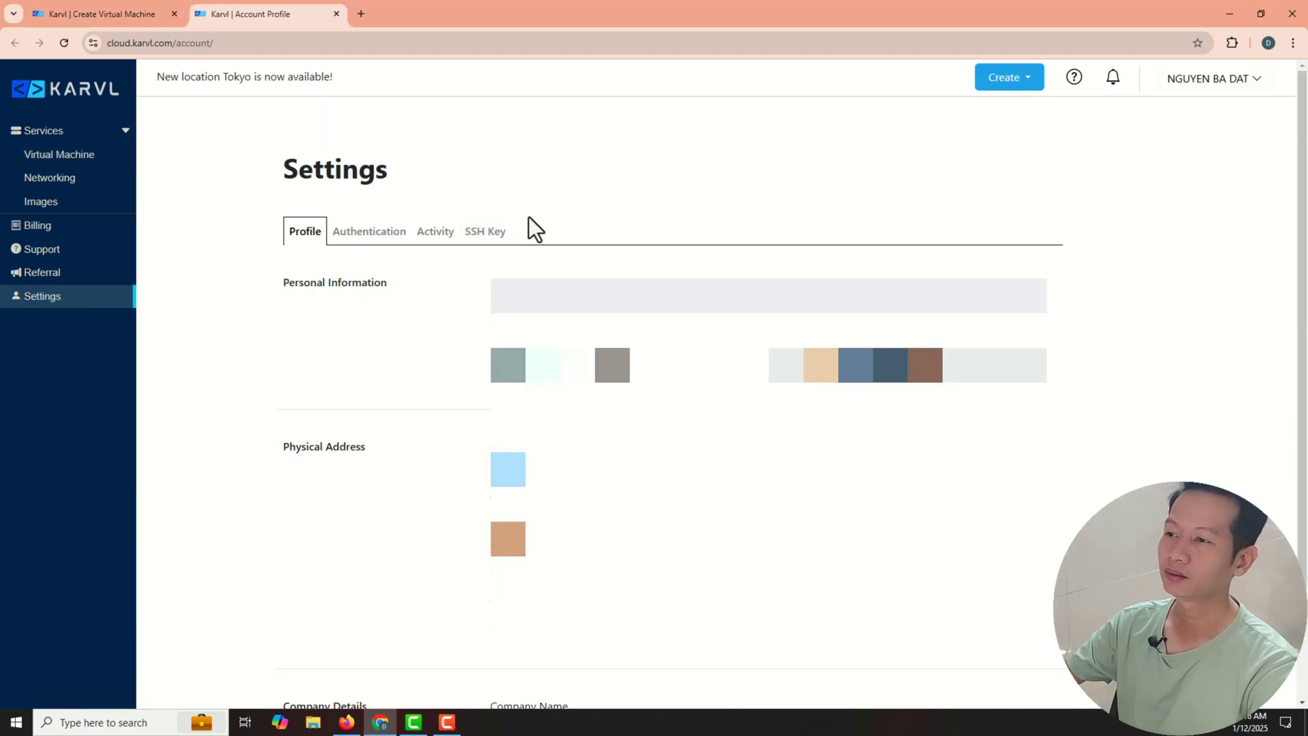
pyautogui.click(470, 235)
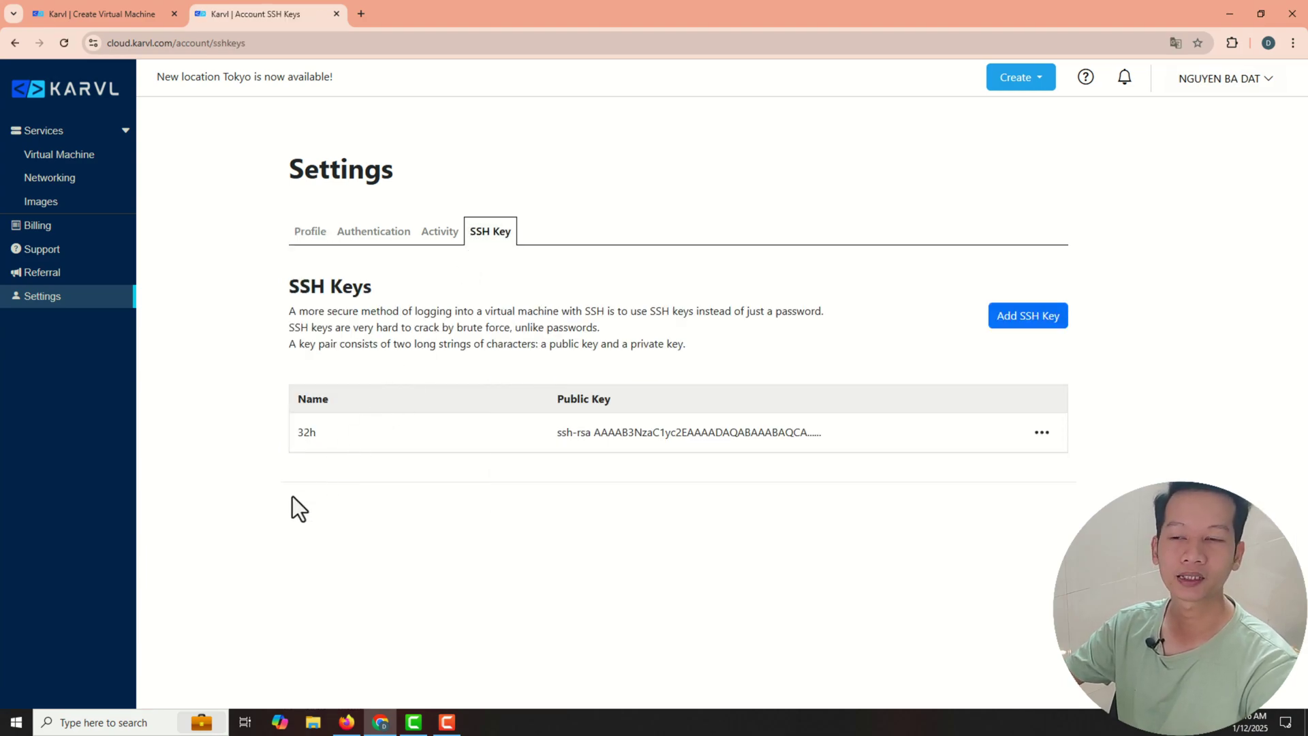
pyautogui.click(1036, 330)
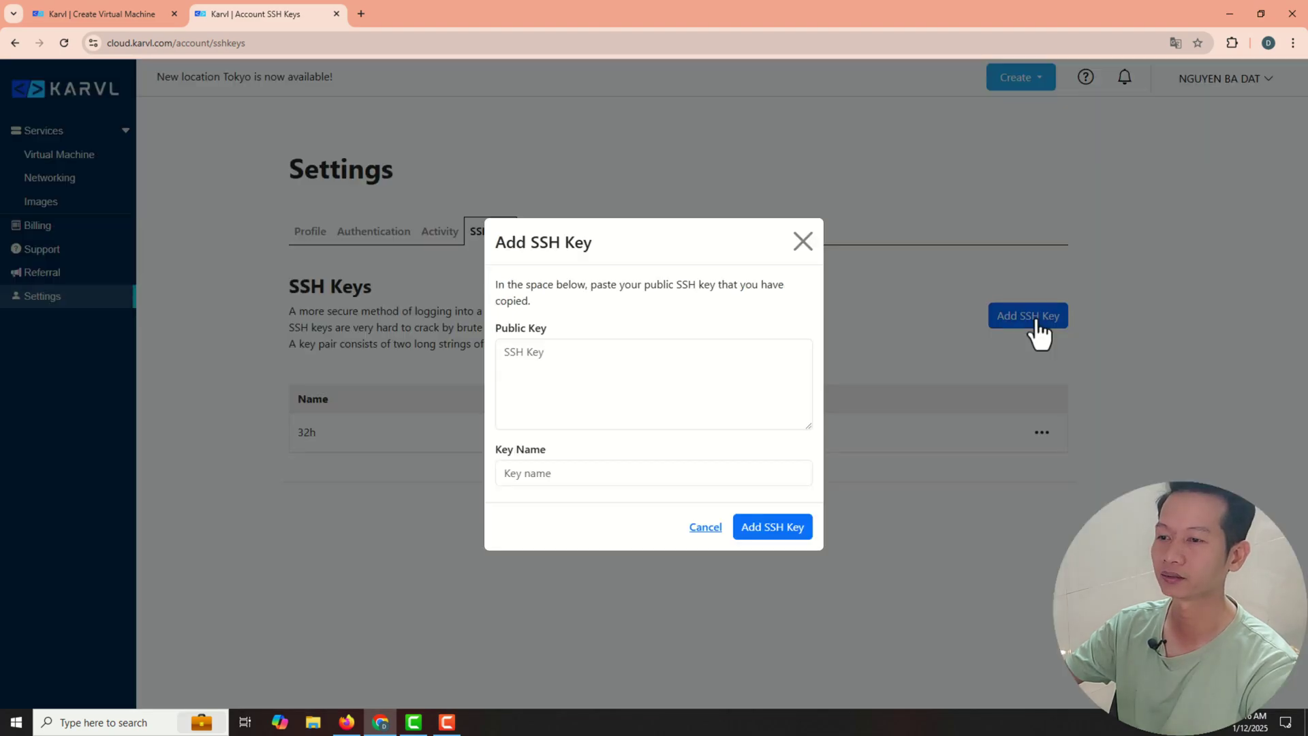
pyautogui.click(678, 352)
pyautogui.moveTo(502, 327); pyautogui.dragTo(590, 374)
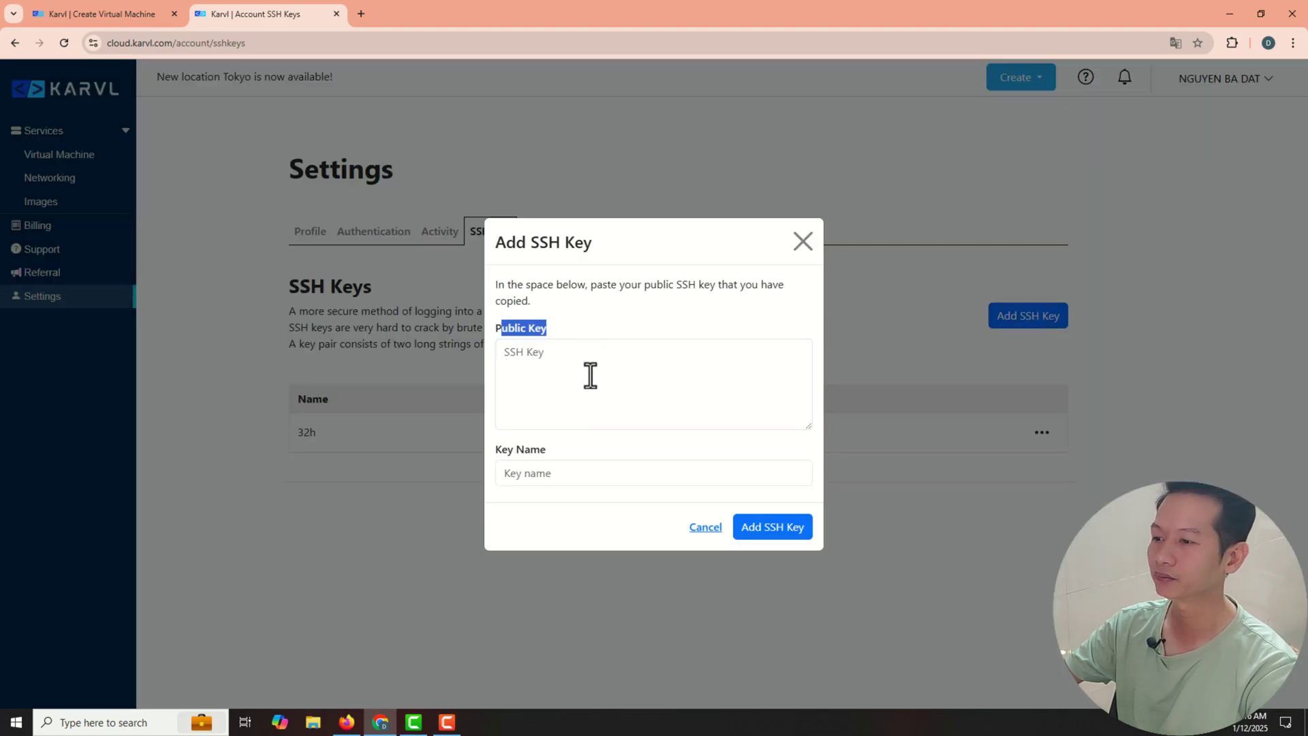
pyautogui.click(560, 476)
pyautogui.click(607, 410)
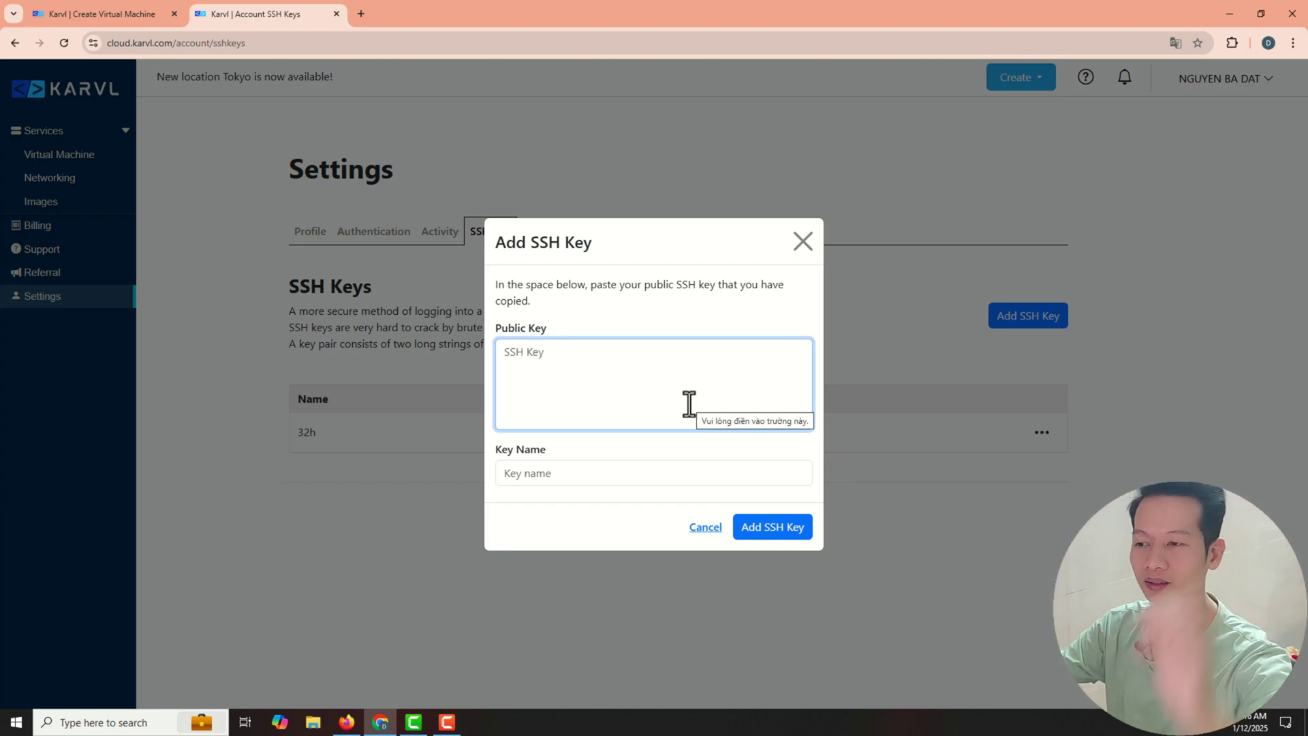
pyautogui.hotkey('ctrl', 'w')
pyautogui.scroll(10, 1033, 333)
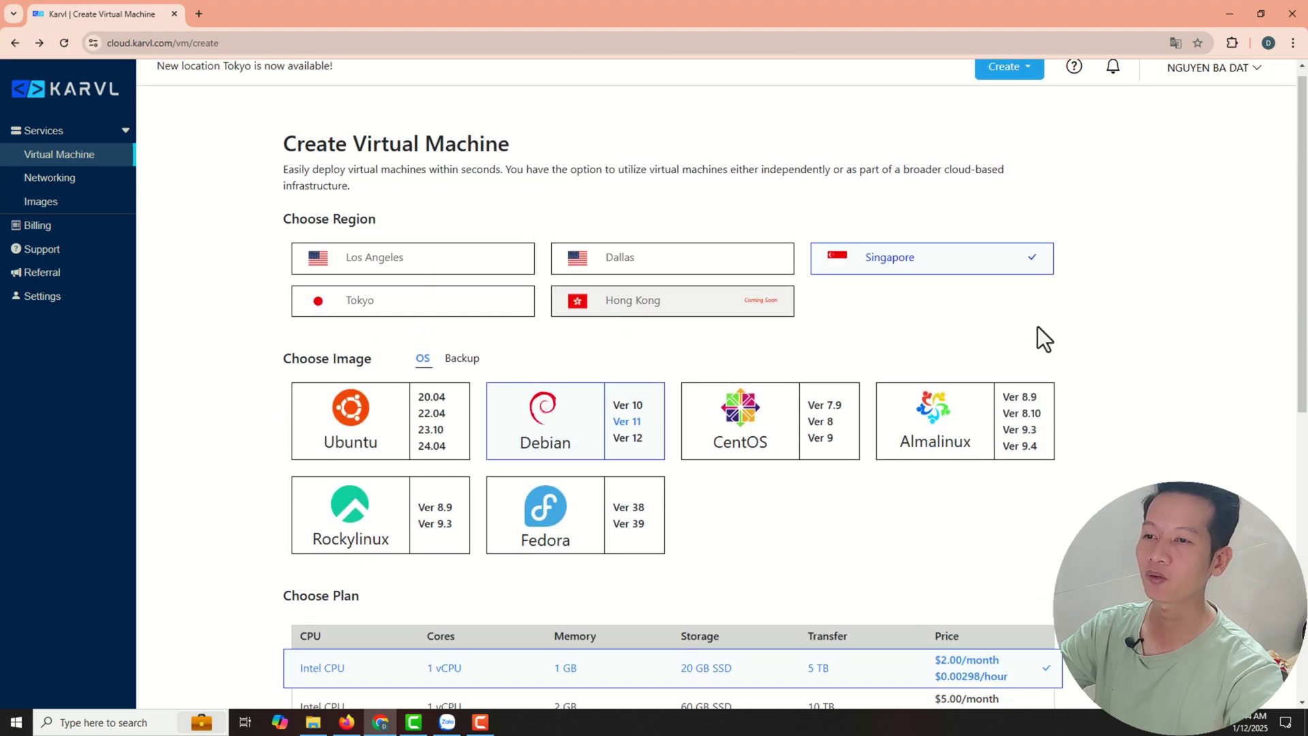
# Attach the 32h SSH key to the new server.
pyautogui.scroll(-8, 1038, 325)
pyautogui.scroll(8, 1037, 334)
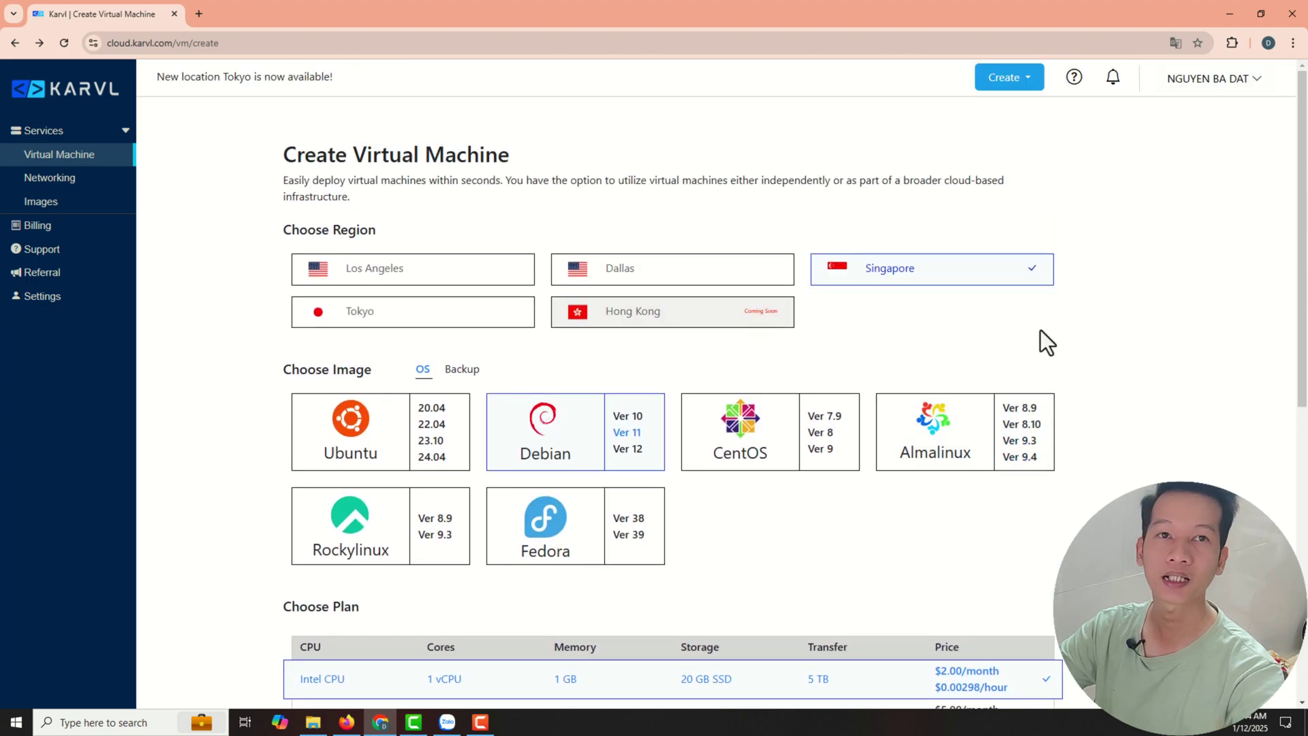
pyautogui.scroll(-8, 1040, 330)
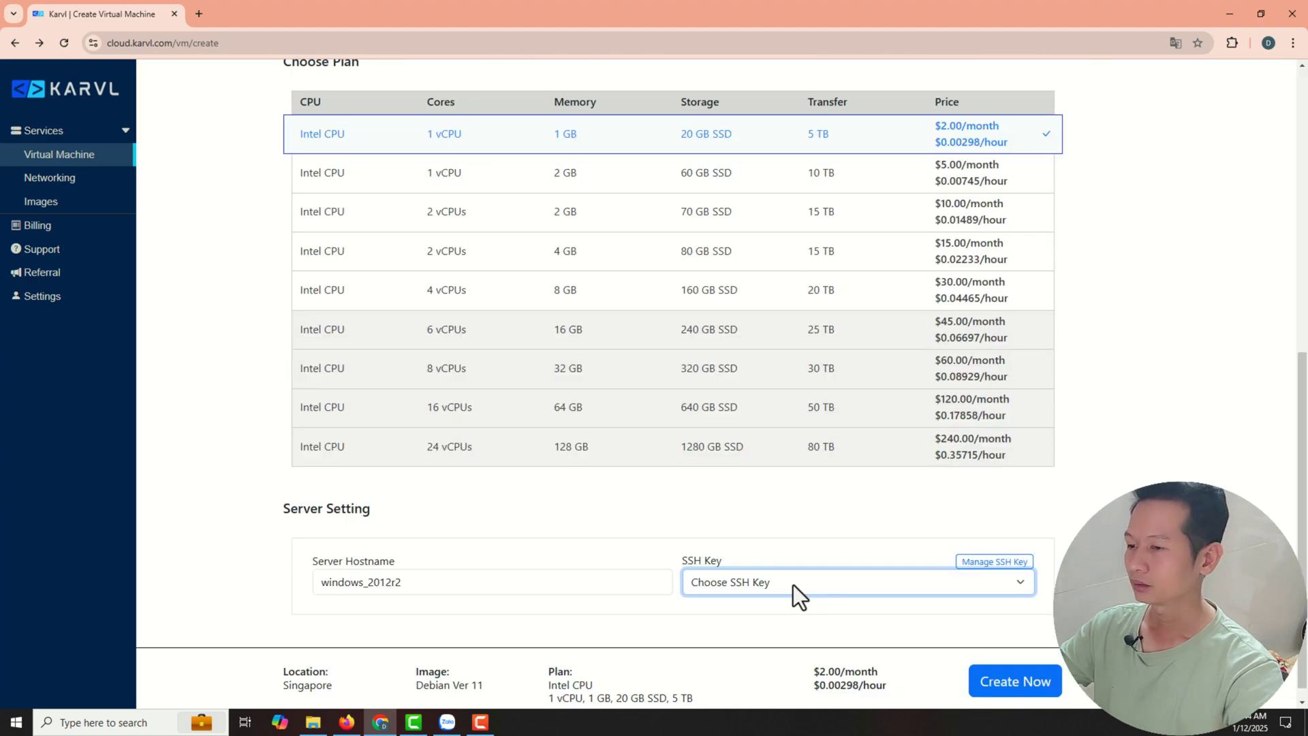
pyautogui.click(729, 583)
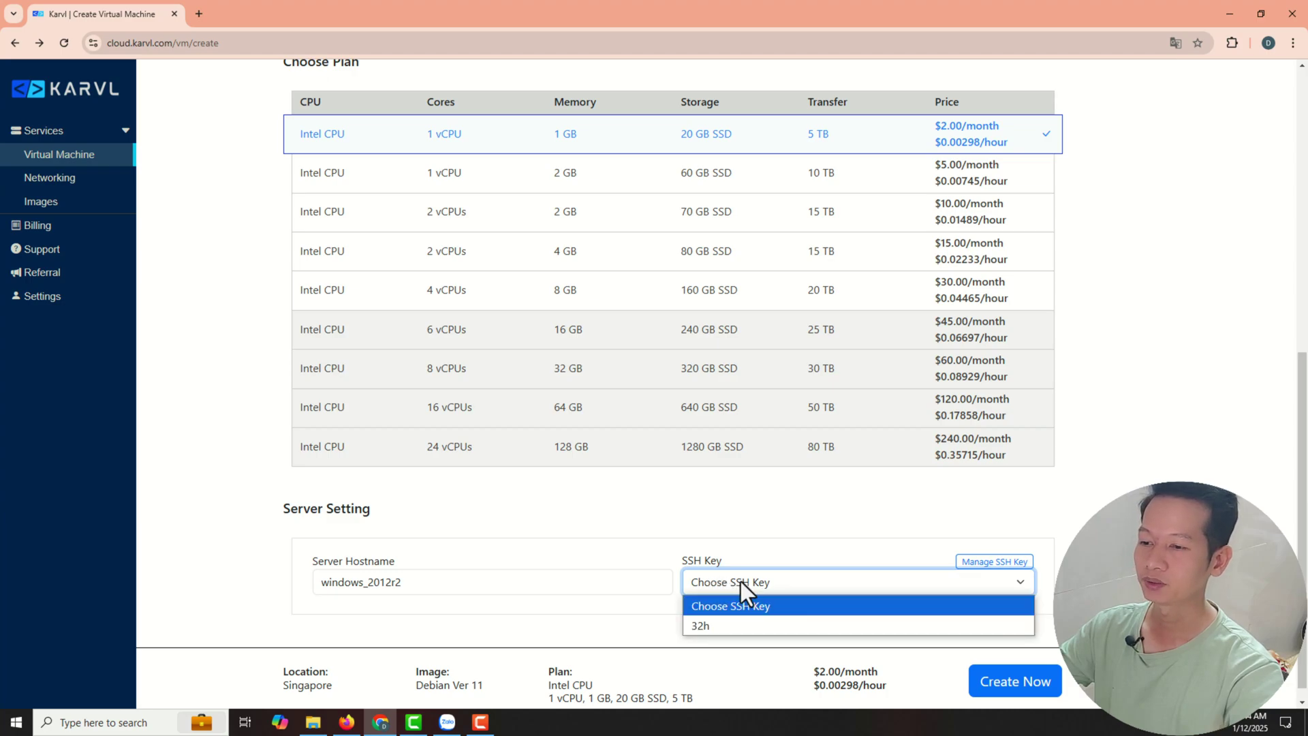
pyautogui.click(718, 624)
pyautogui.scroll(-1, 959, 575)
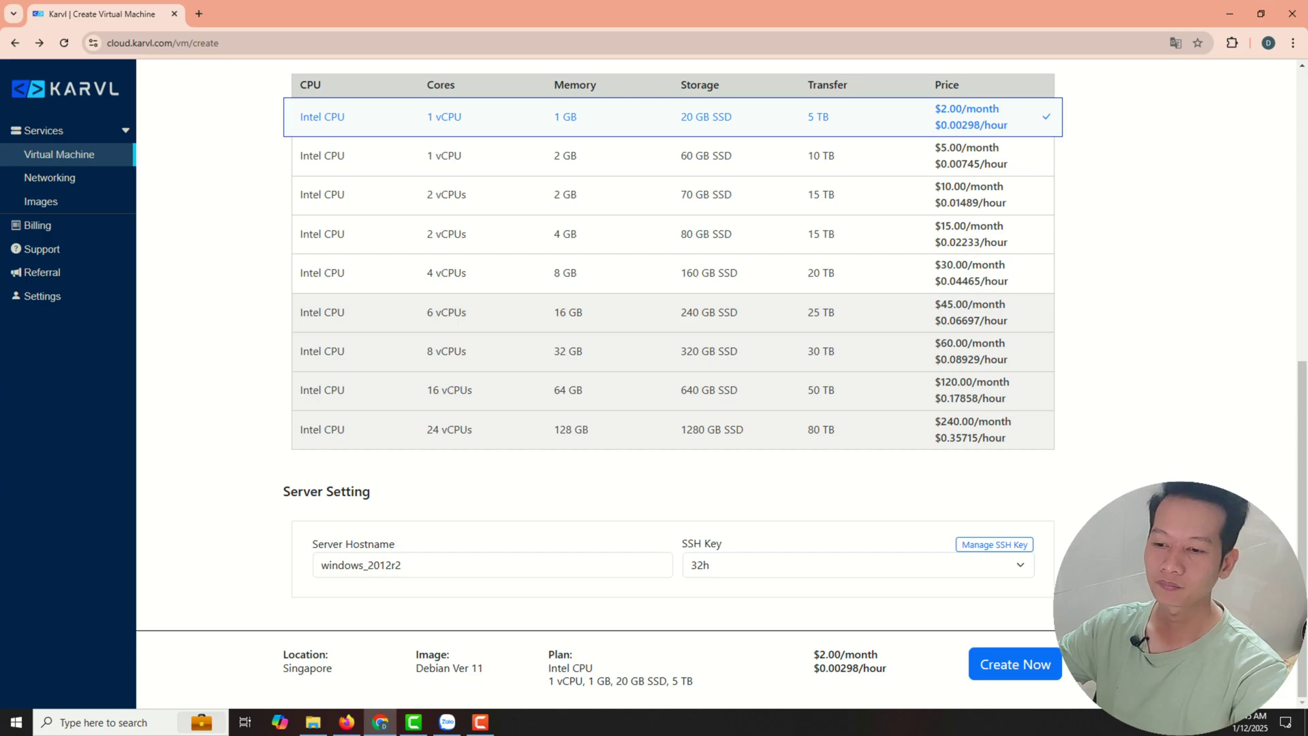
# Create the VM and copy its IP address 64.56.71.65 once it shows Active.
pyautogui.click(1029, 671)
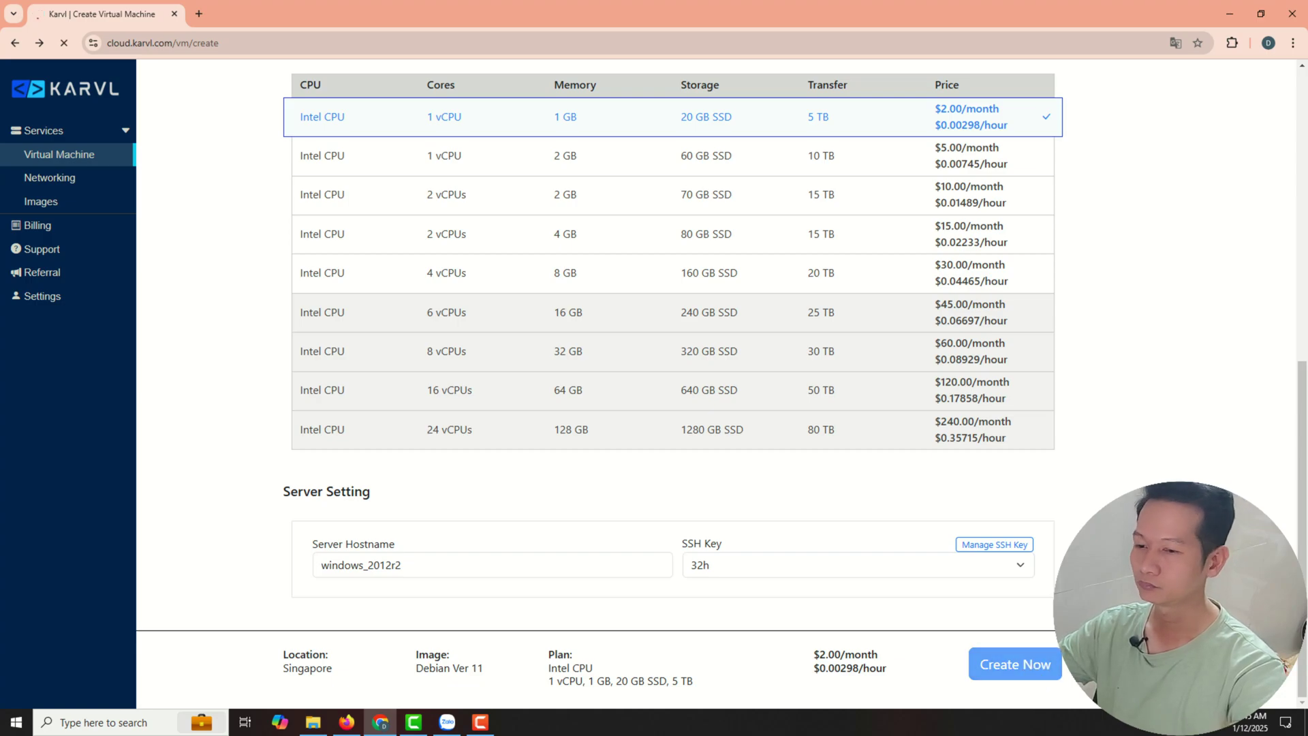
pyautogui.doubleClick(907, 286)
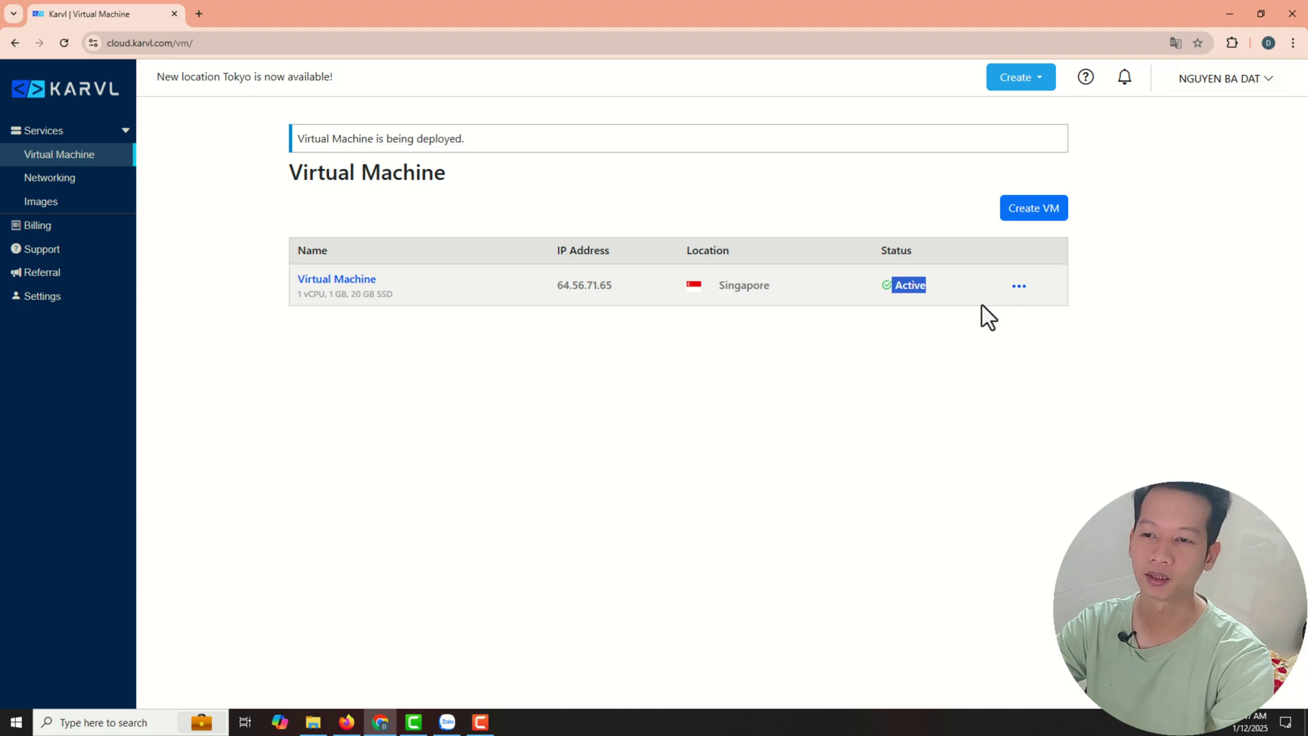
pyautogui.click(591, 304)
# Launch PuTTY with host 64.56.71.65 on port 22.
pyautogui.click(1230, 14)
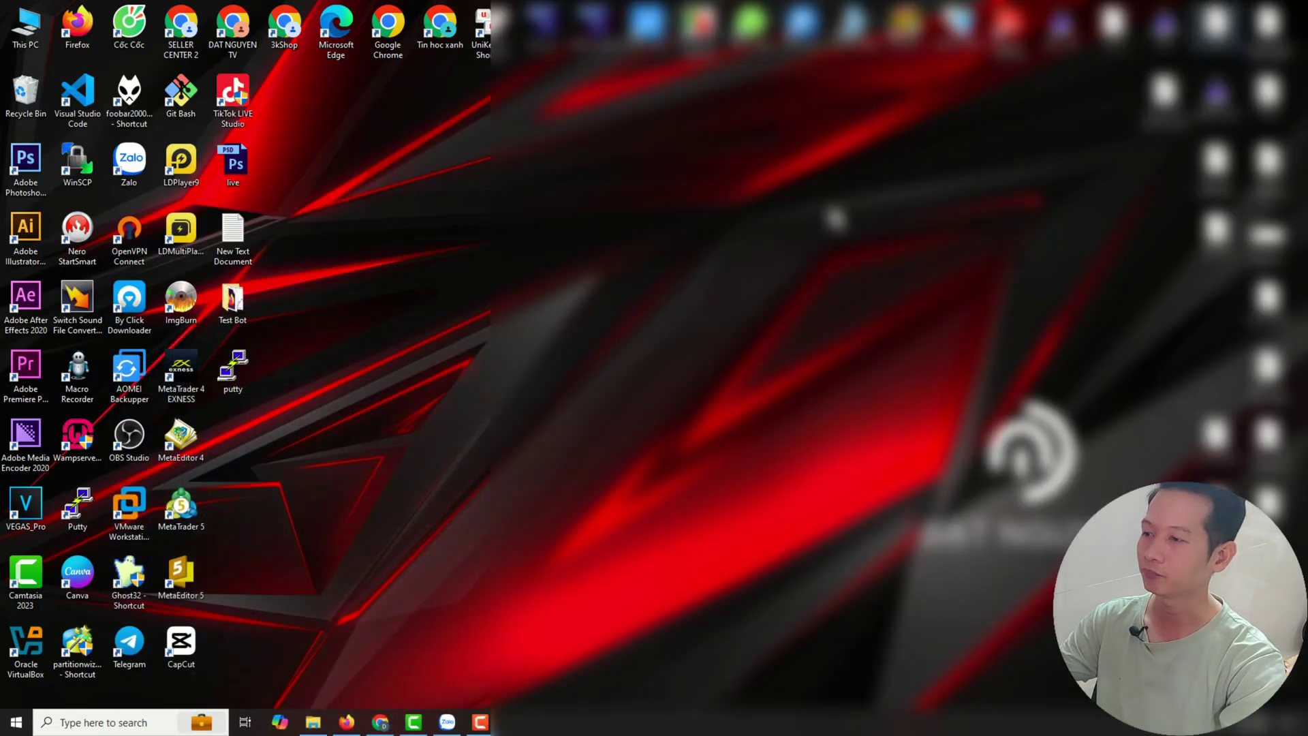
pyautogui.doubleClick(240, 369)
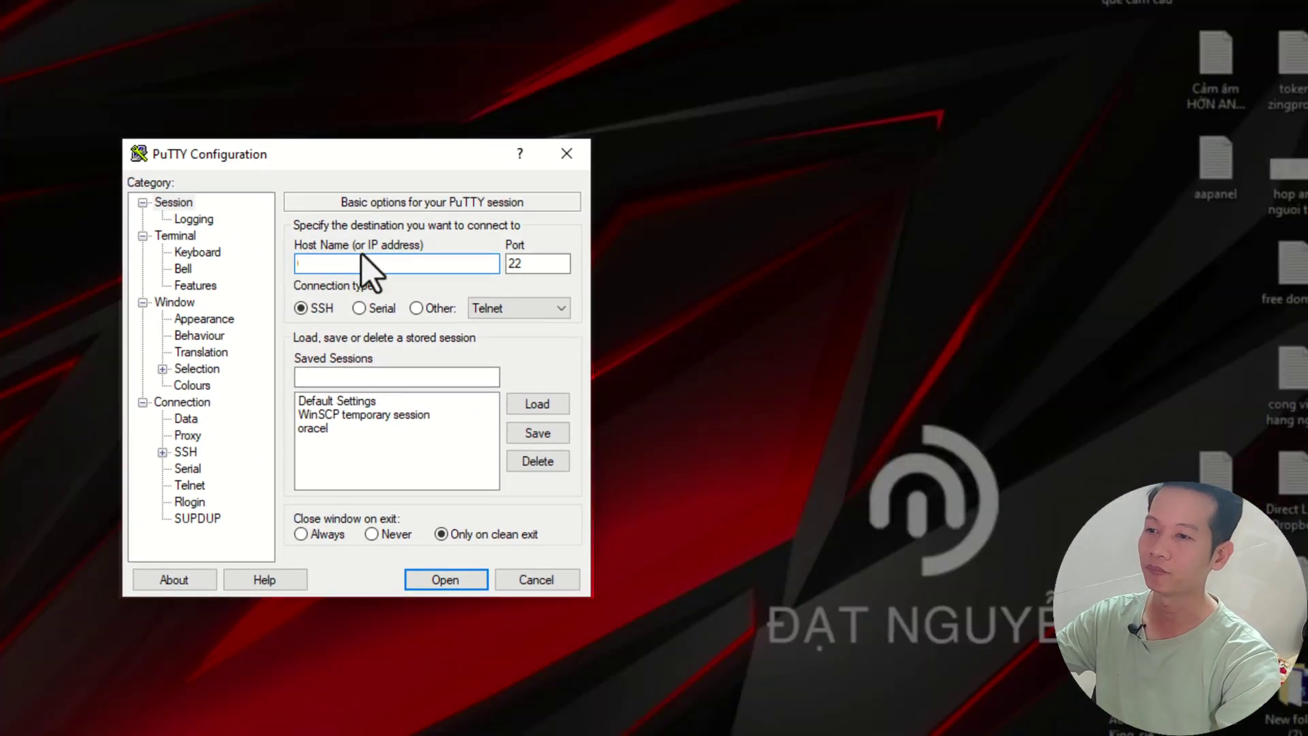
pyautogui.hotkey('ctrl', 'v')
pyautogui.click(545, 264)
pyautogui.doubleClick(546, 266)
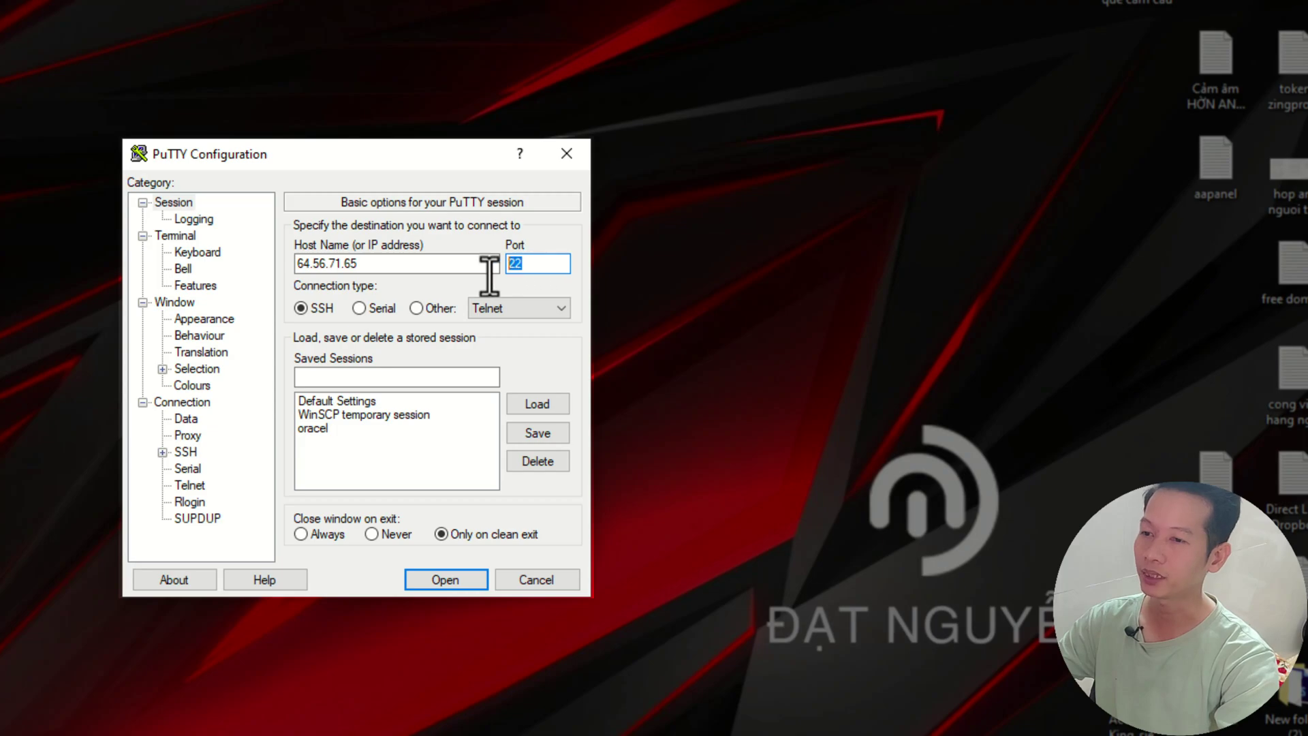
# Set the Connection > Data auto-login username to root.
pyautogui.click(182, 403)
pyautogui.click(199, 419)
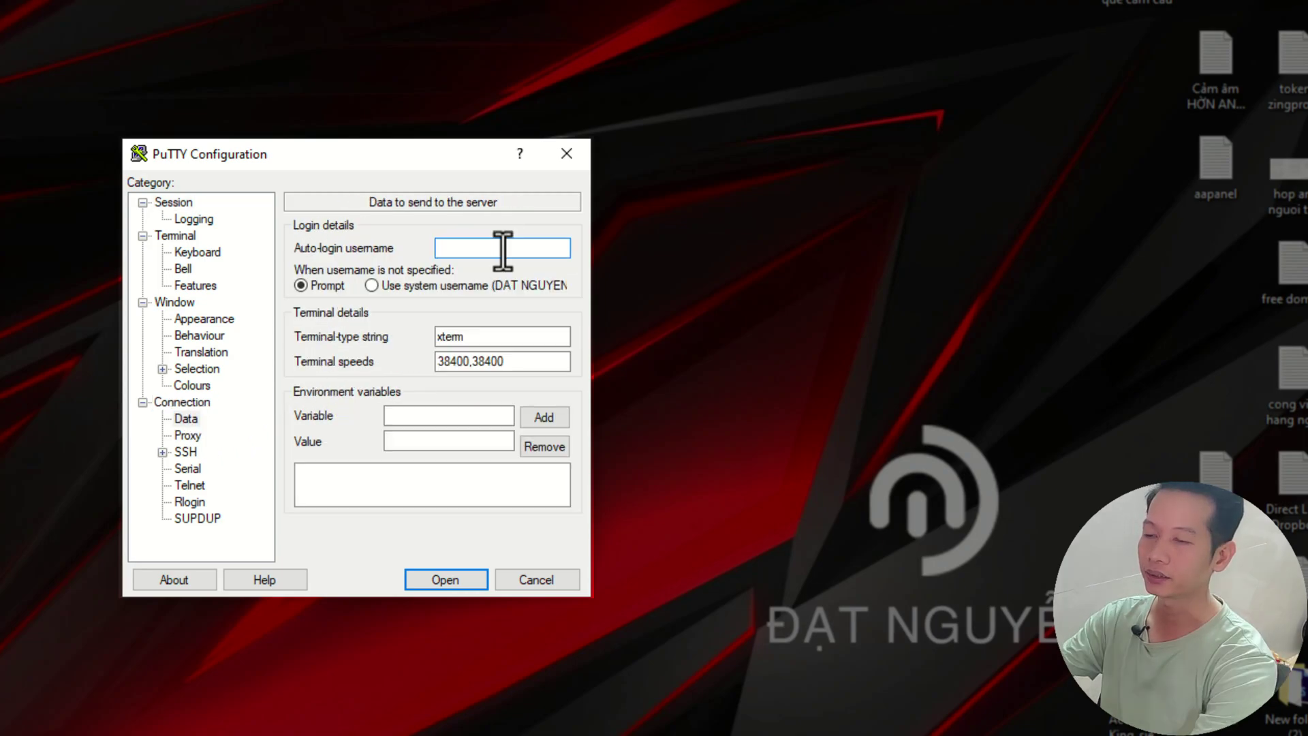
pyautogui.click(503, 251)
pyautogui.write('root')
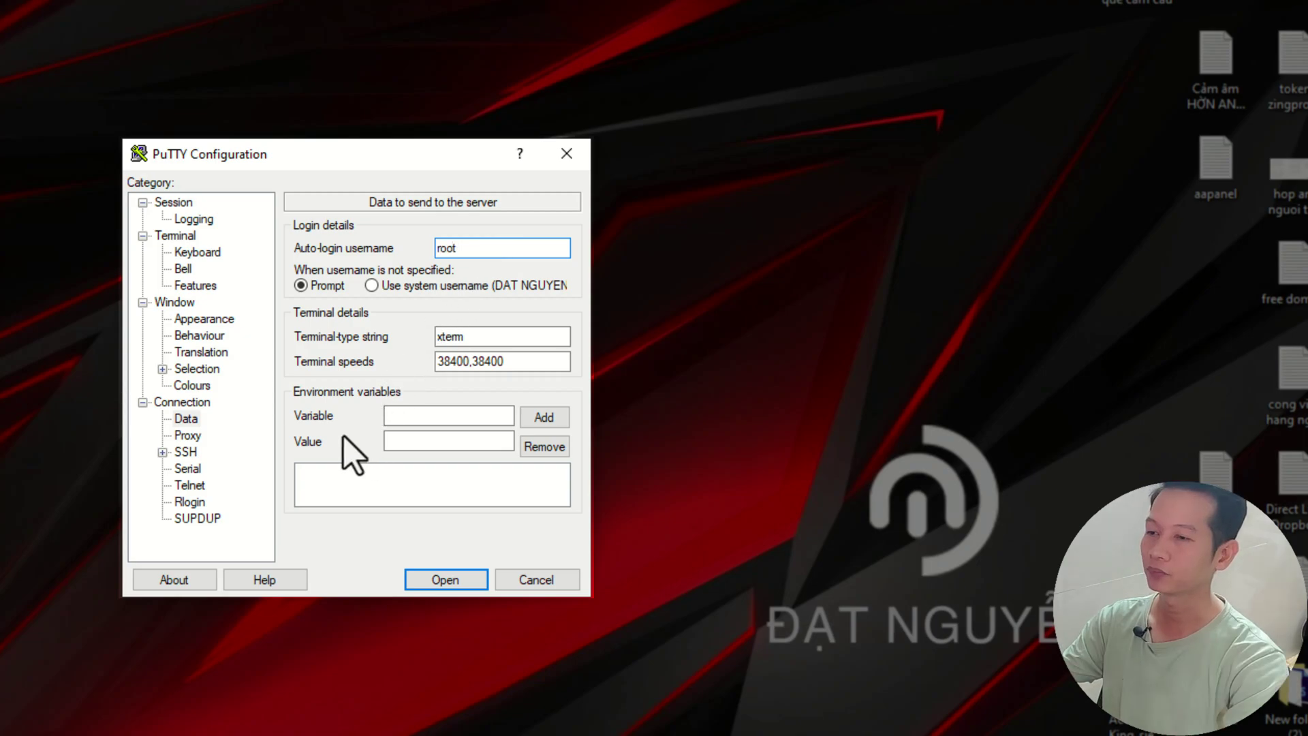
# Load the 32h private key under SSH > Auth > Credentials.
pyautogui.click(184, 452)
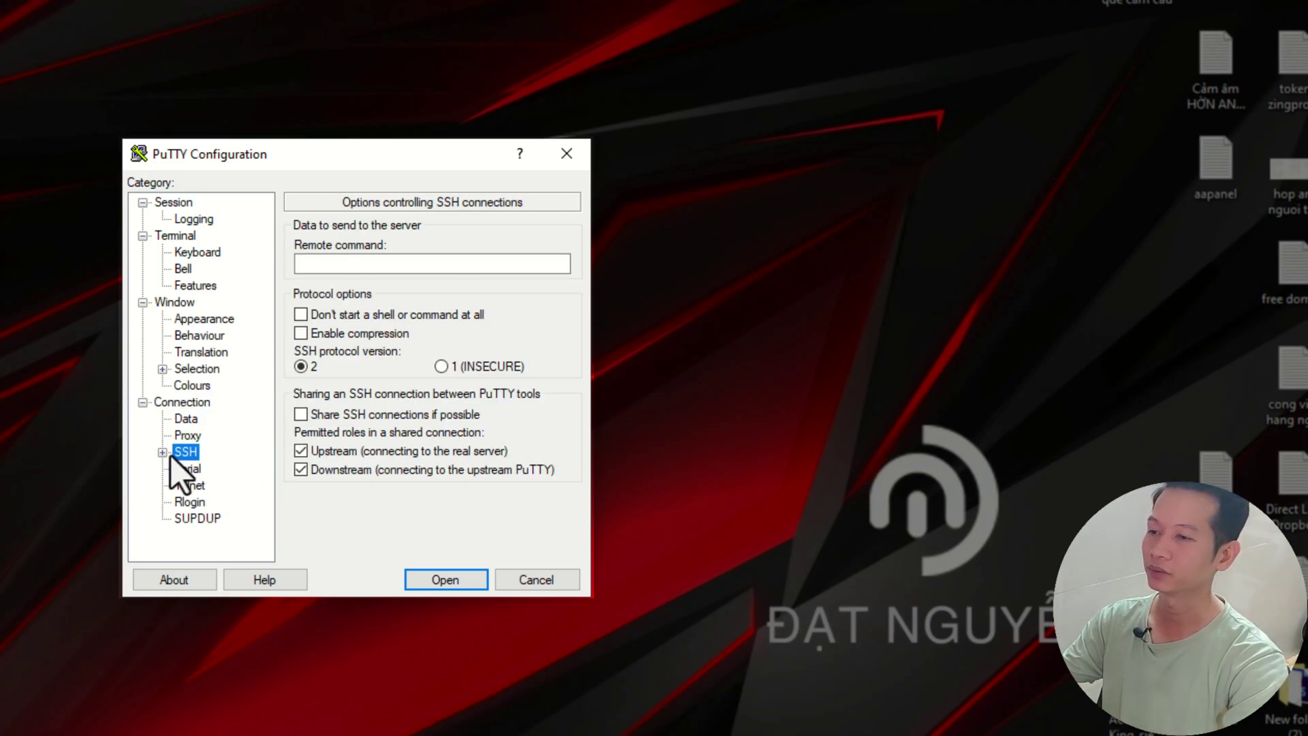
pyautogui.click(162, 453)
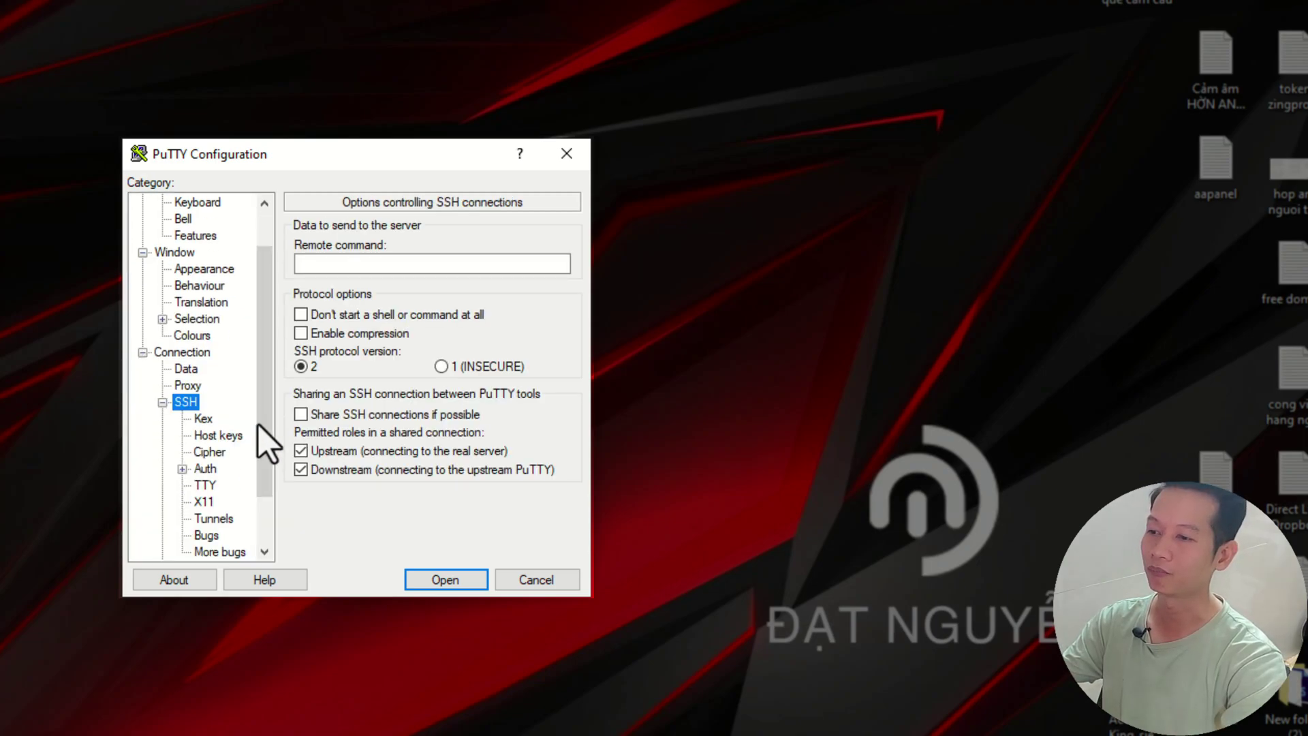
pyautogui.click(206, 471)
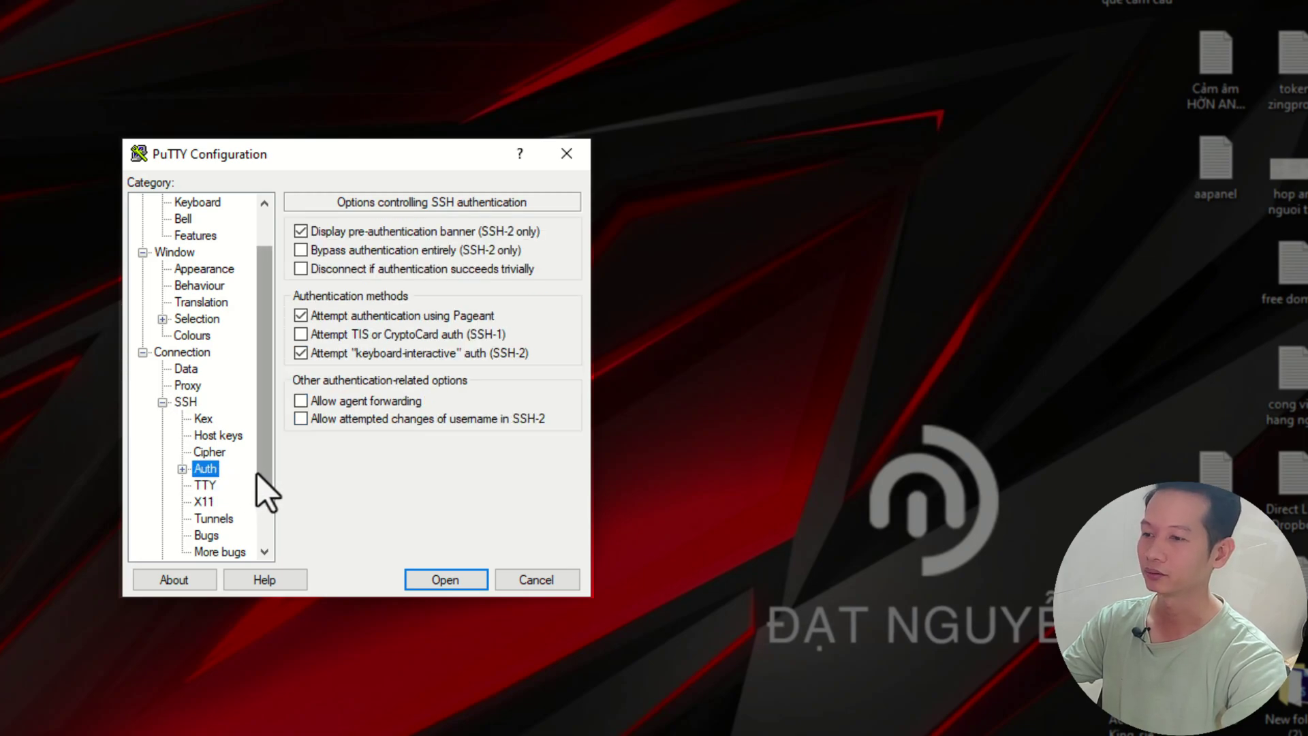
pyautogui.click(182, 469)
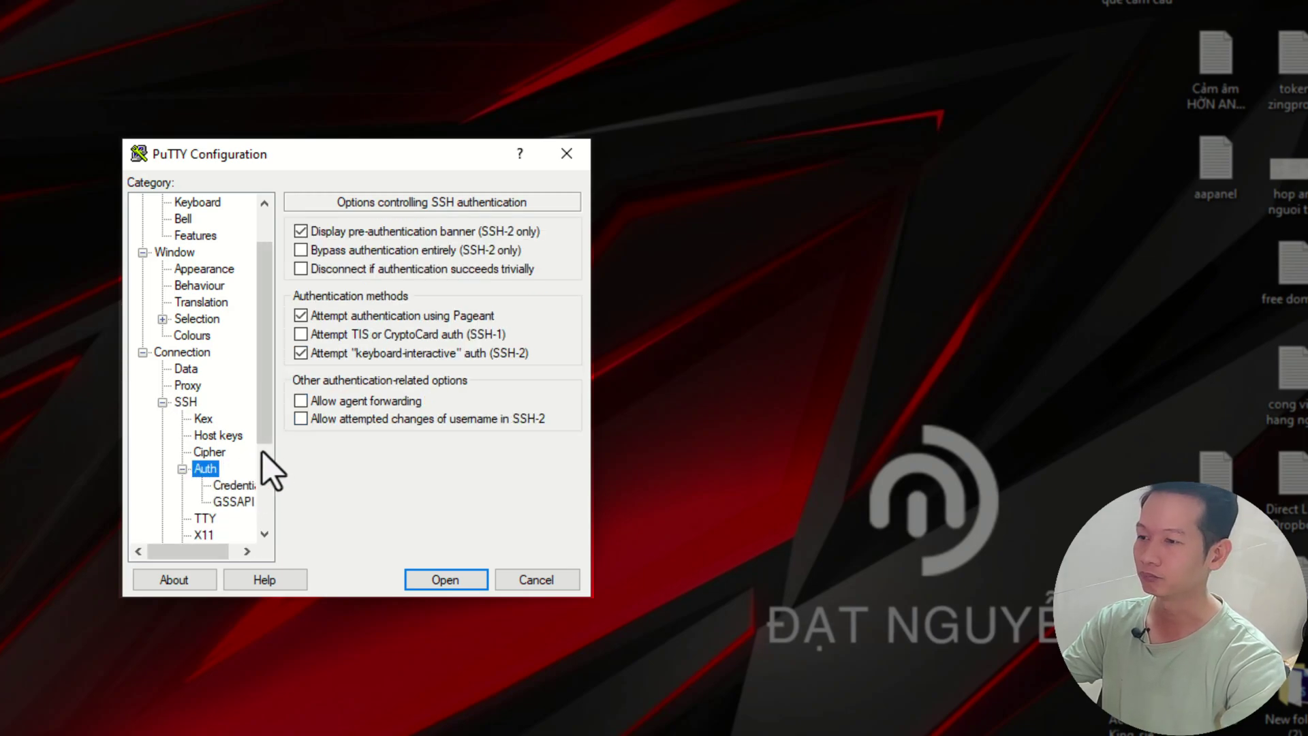
pyautogui.click(231, 486)
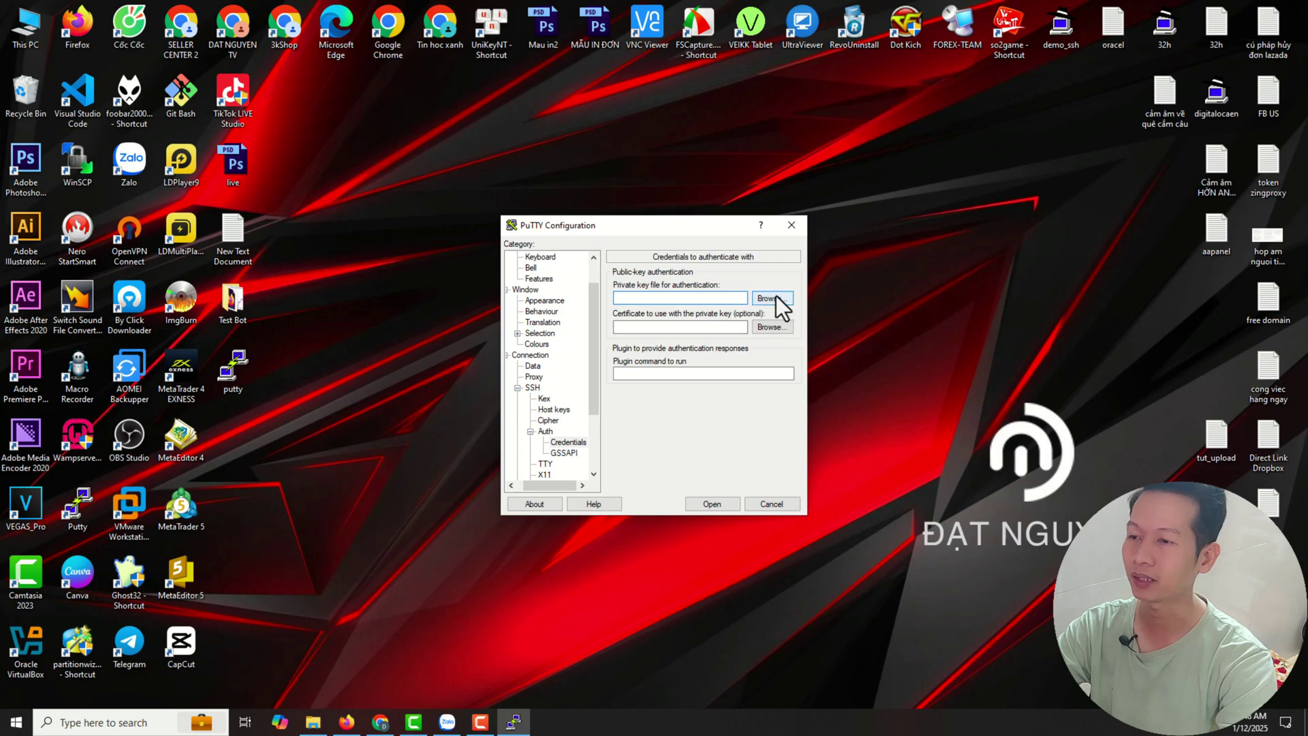
pyautogui.click(777, 297)
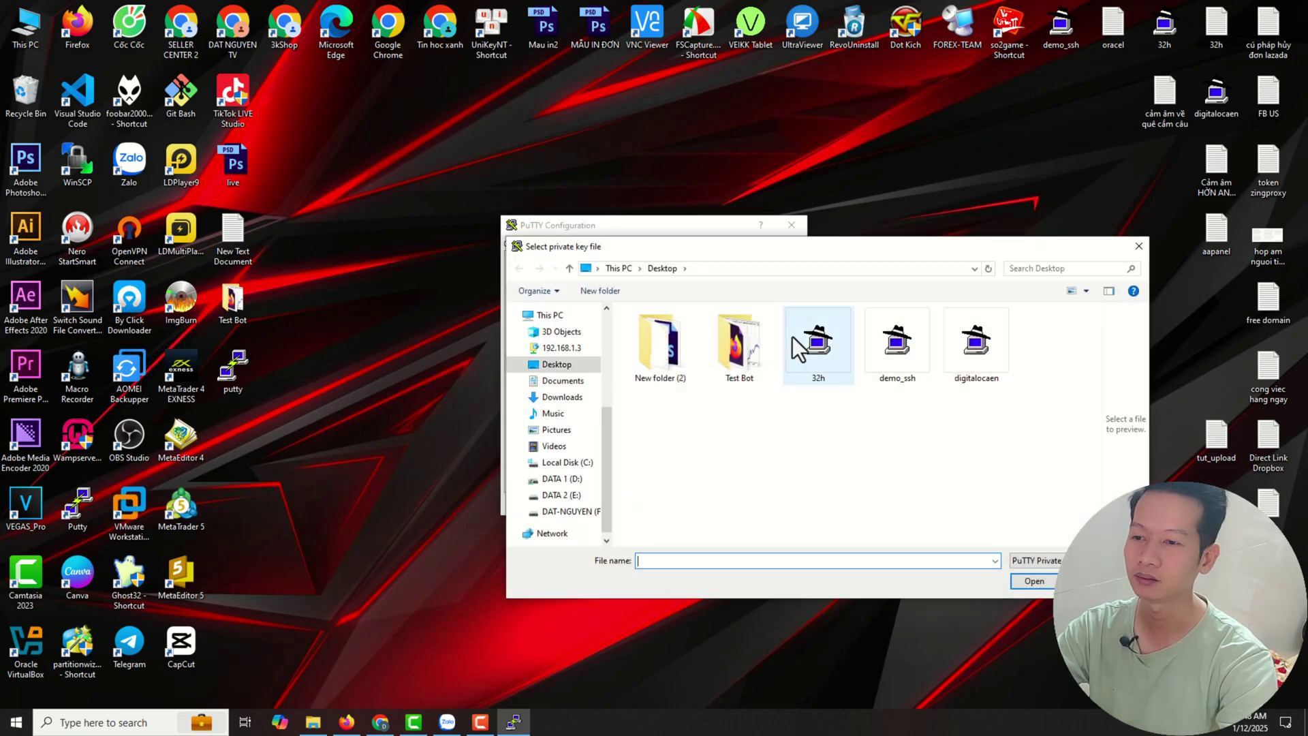
pyautogui.click(799, 348)
pyautogui.moveTo(911, 248); pyautogui.dragTo(1038, 186)
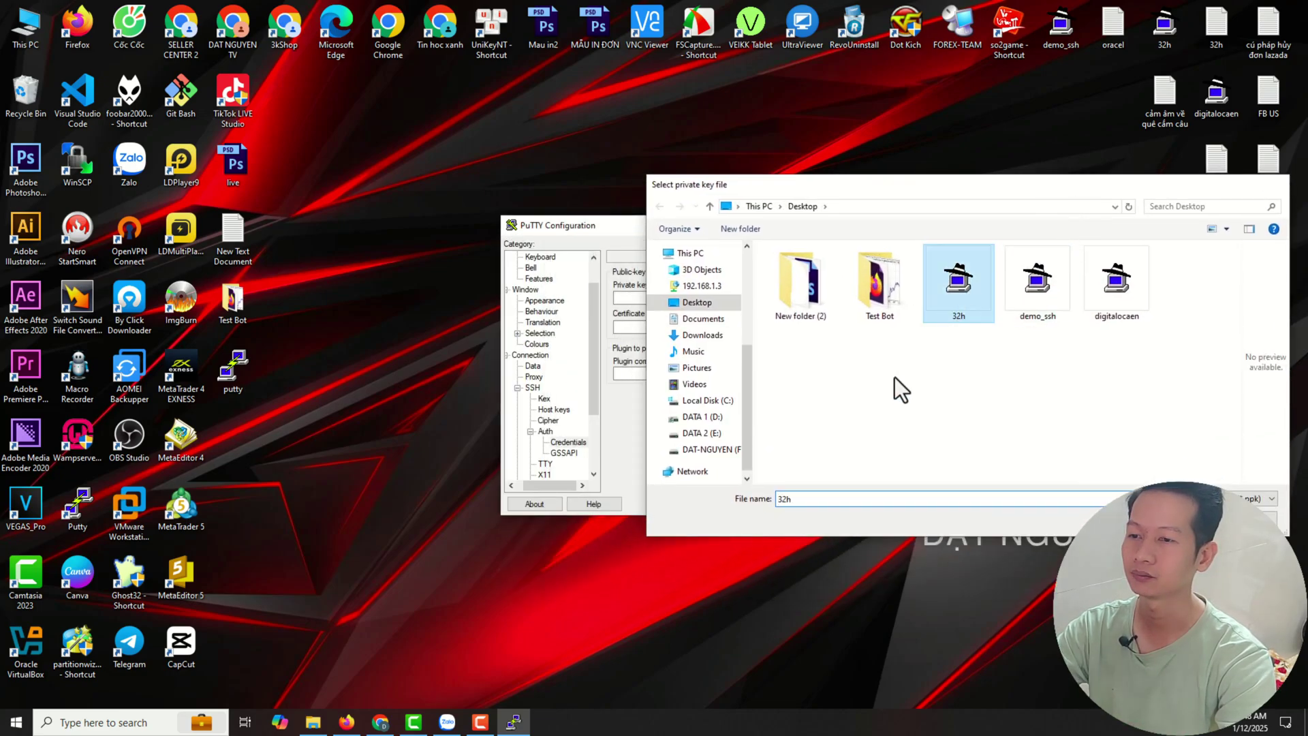
pyautogui.press('Return')
# Connect to the server and accept its host key.
pyautogui.click(701, 502)
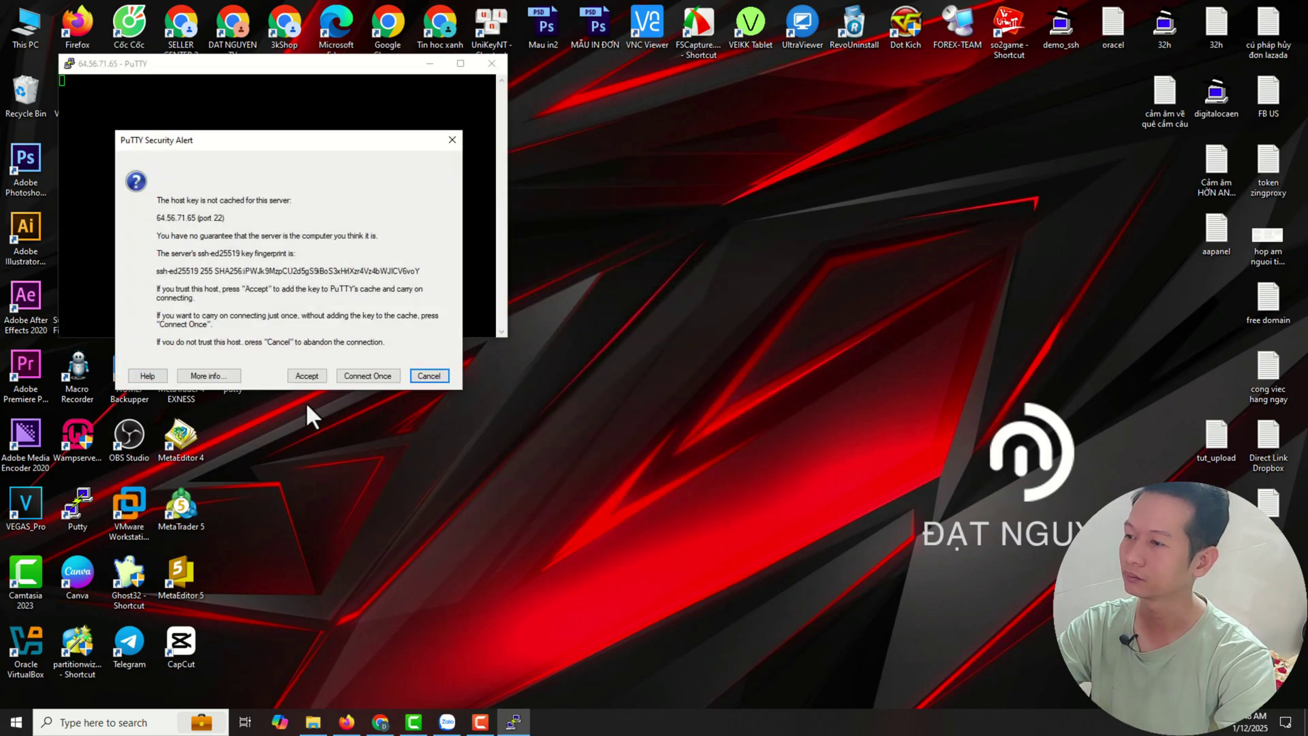
pyautogui.click(308, 375)
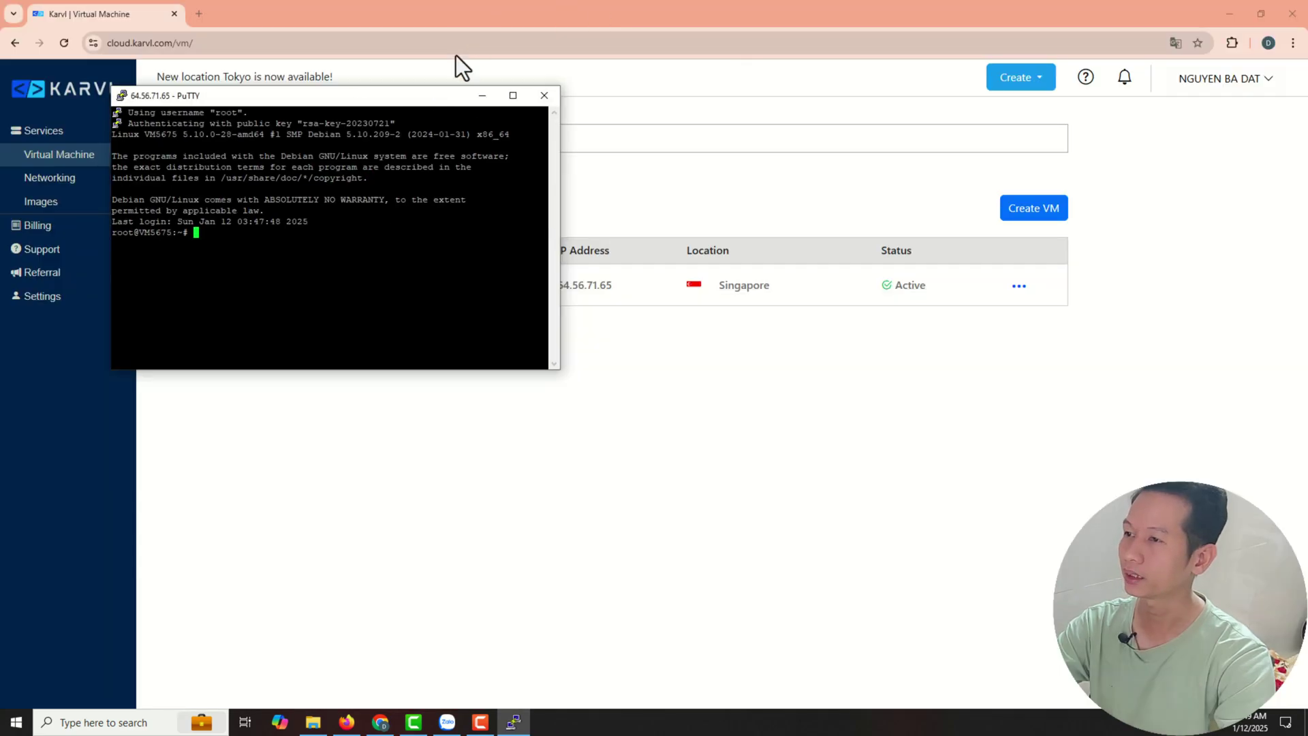
pyautogui.moveTo(432, 98); pyautogui.dragTo(627, 147)
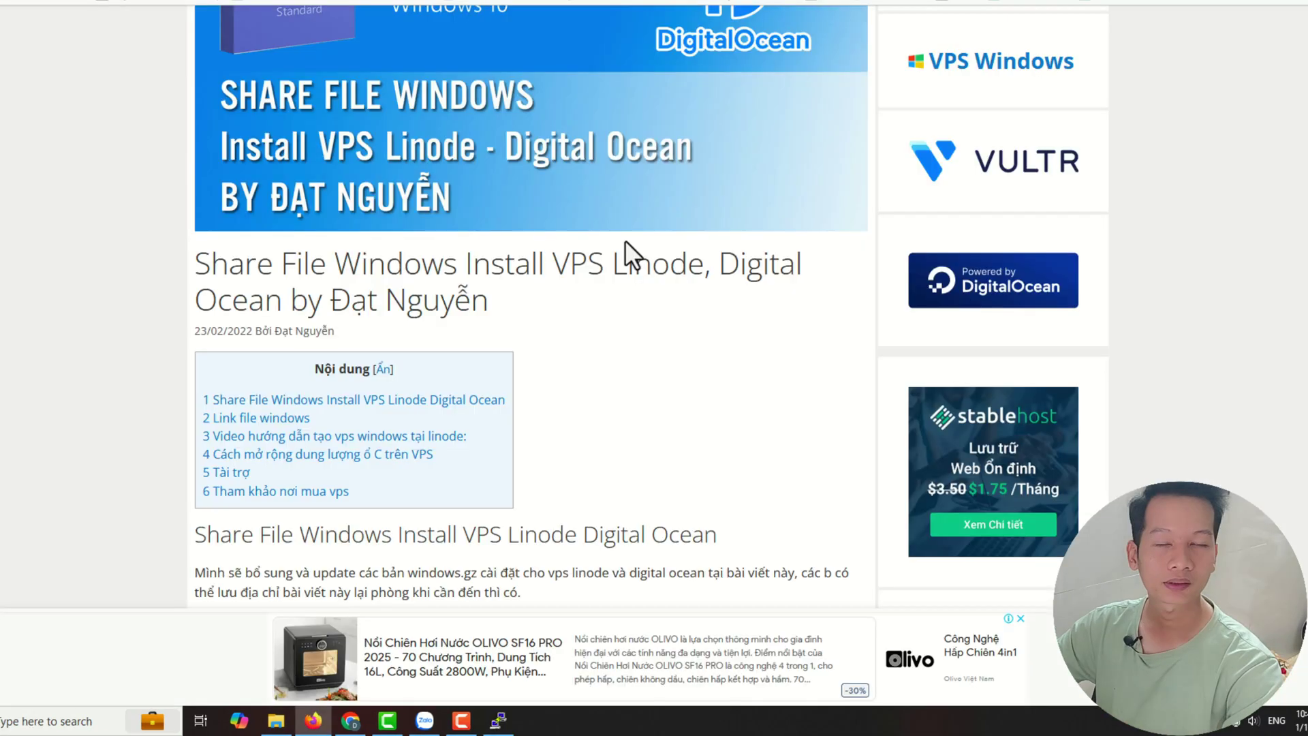
# Browse the blog post's Windows image list, highlighting the Windows 11 IOT entry.
pyautogui.scroll(3, 623, 239)
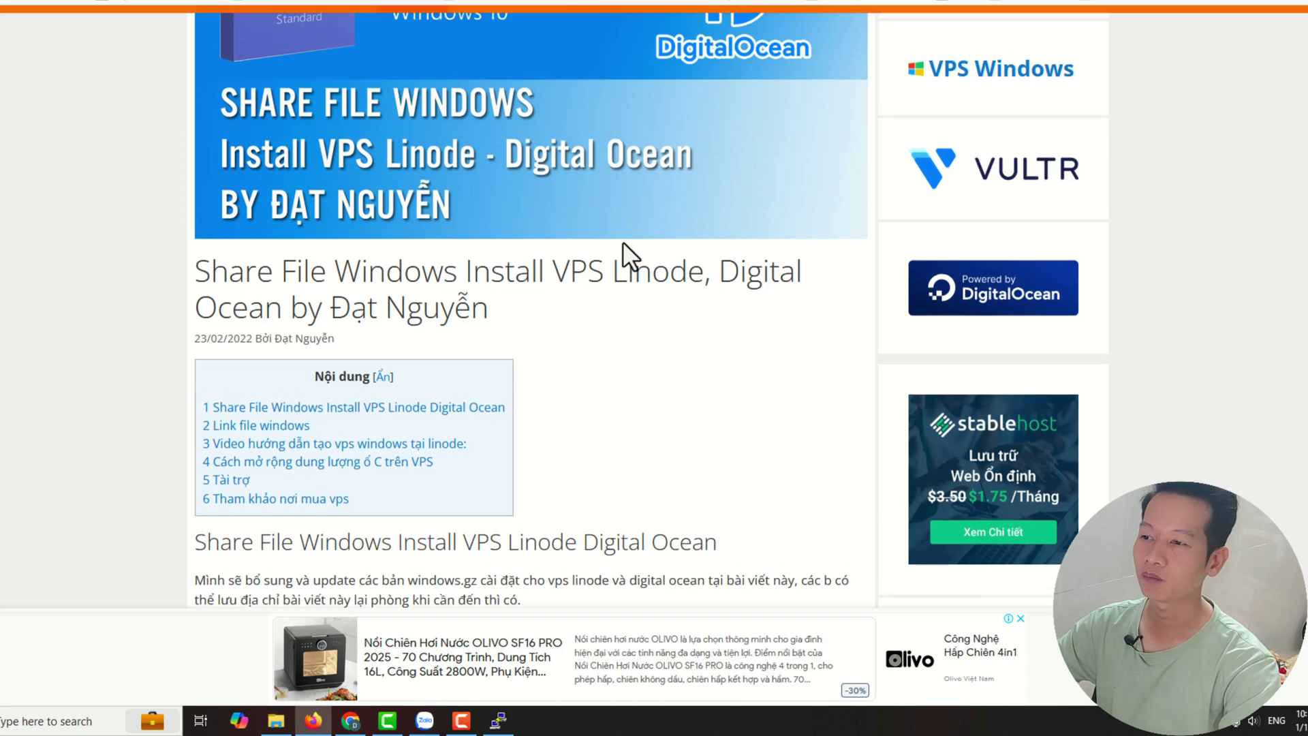
pyautogui.scroll(-10, 296, 497)
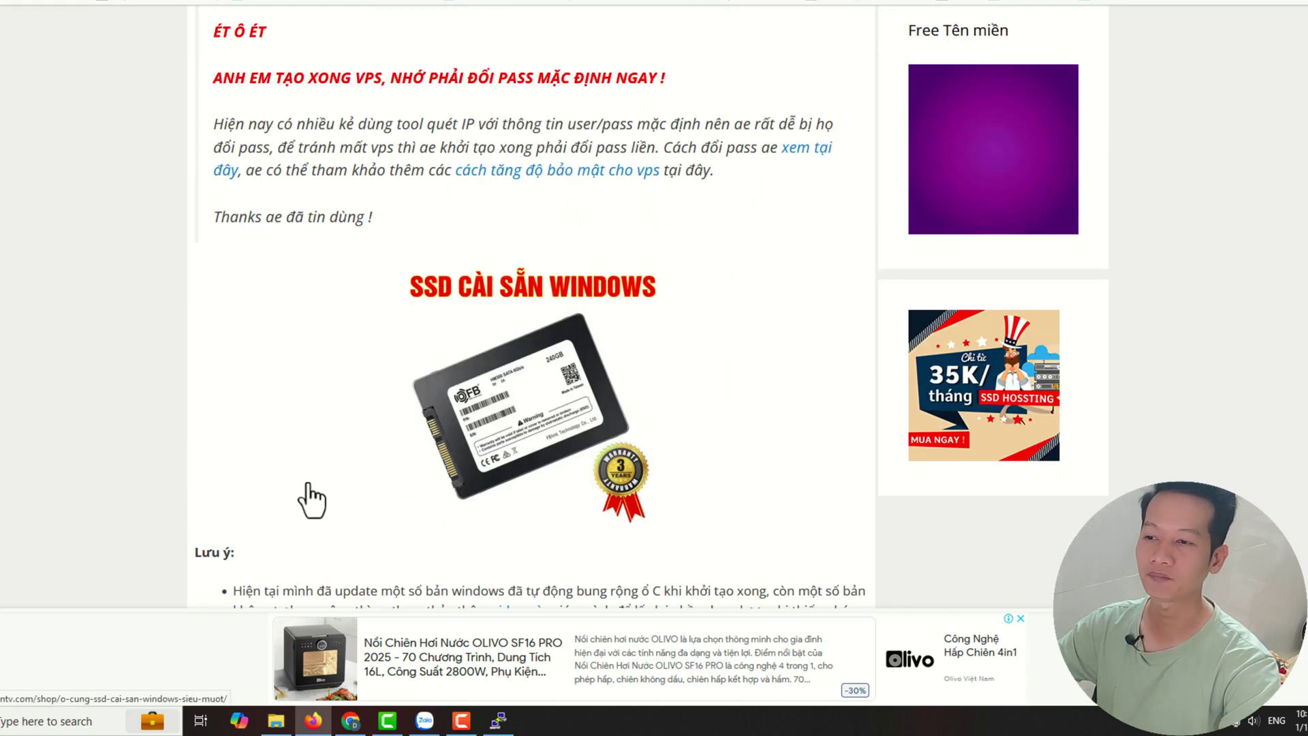
pyautogui.scroll(-15, 310, 501)
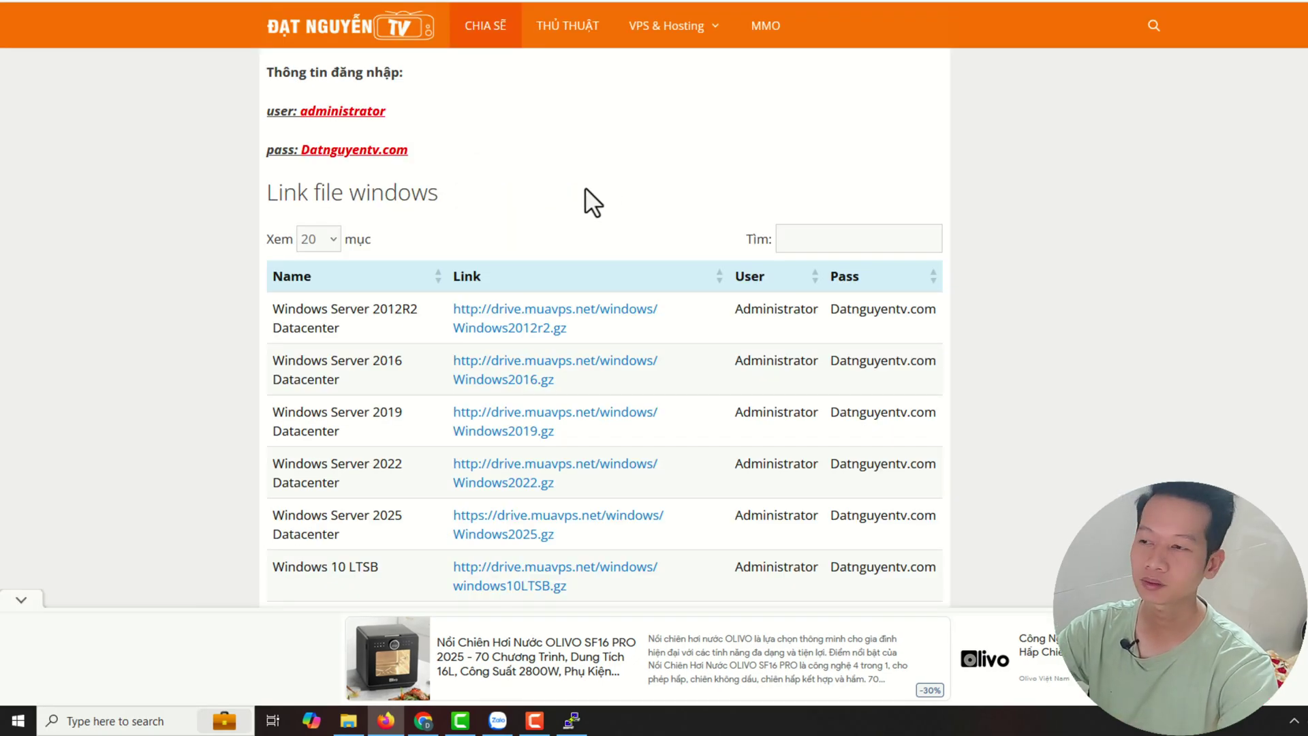
pyautogui.moveTo(267, 194); pyautogui.dragTo(438, 193)
pyautogui.scroll(-1, 660, 156)
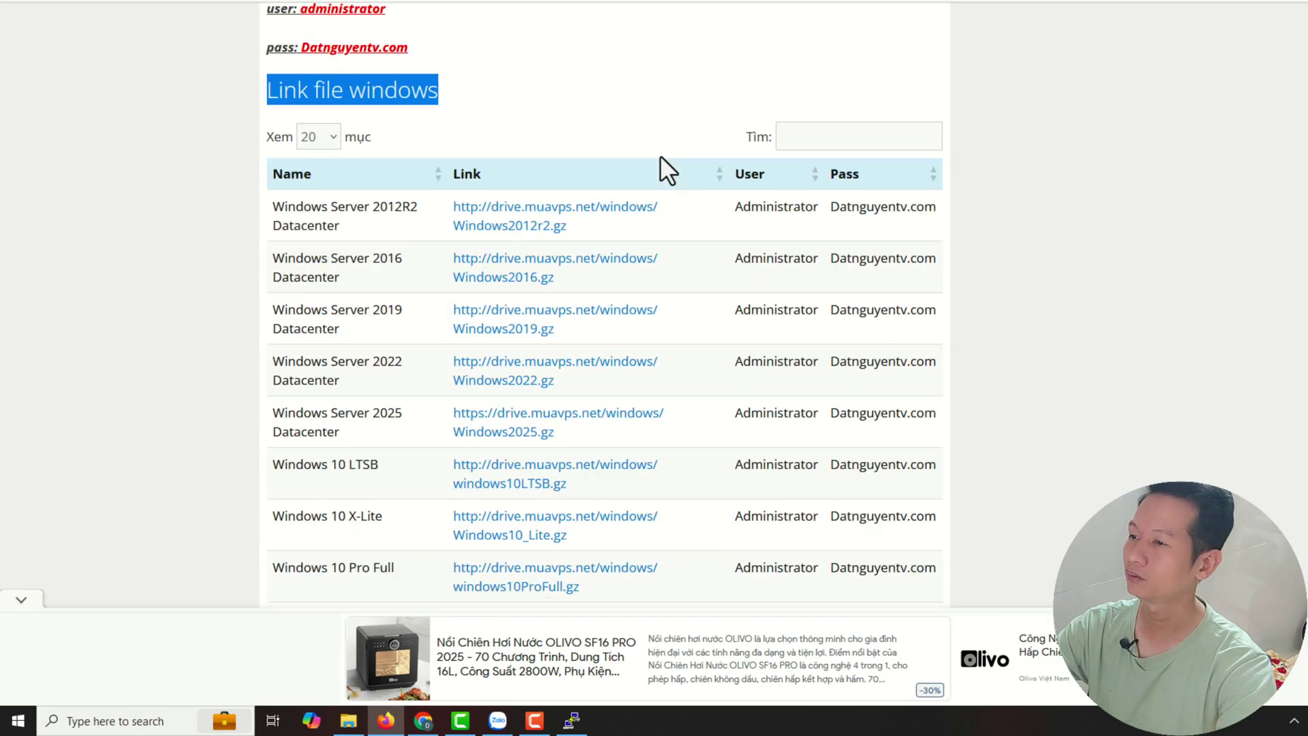
pyautogui.scroll(-2, 661, 155)
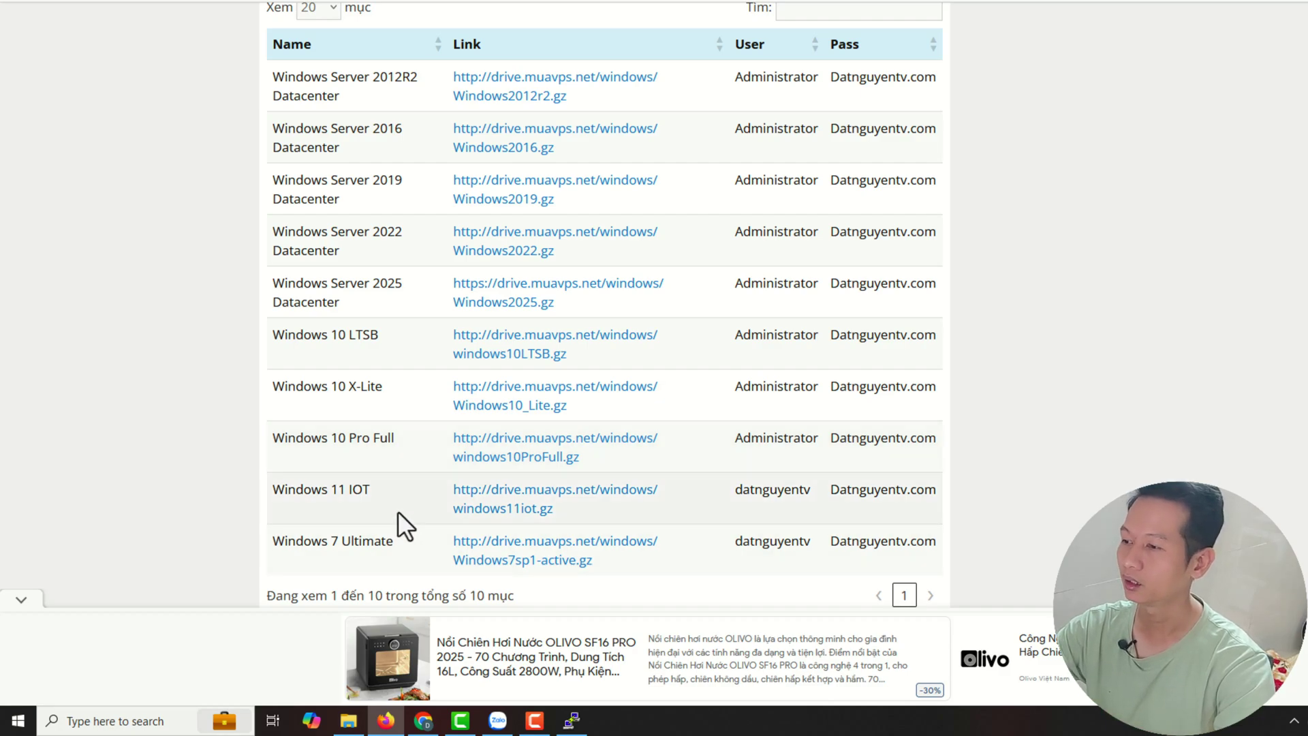
pyautogui.moveTo(382, 487); pyautogui.dragTo(308, 494)
pyautogui.scroll(-2, 314, 471)
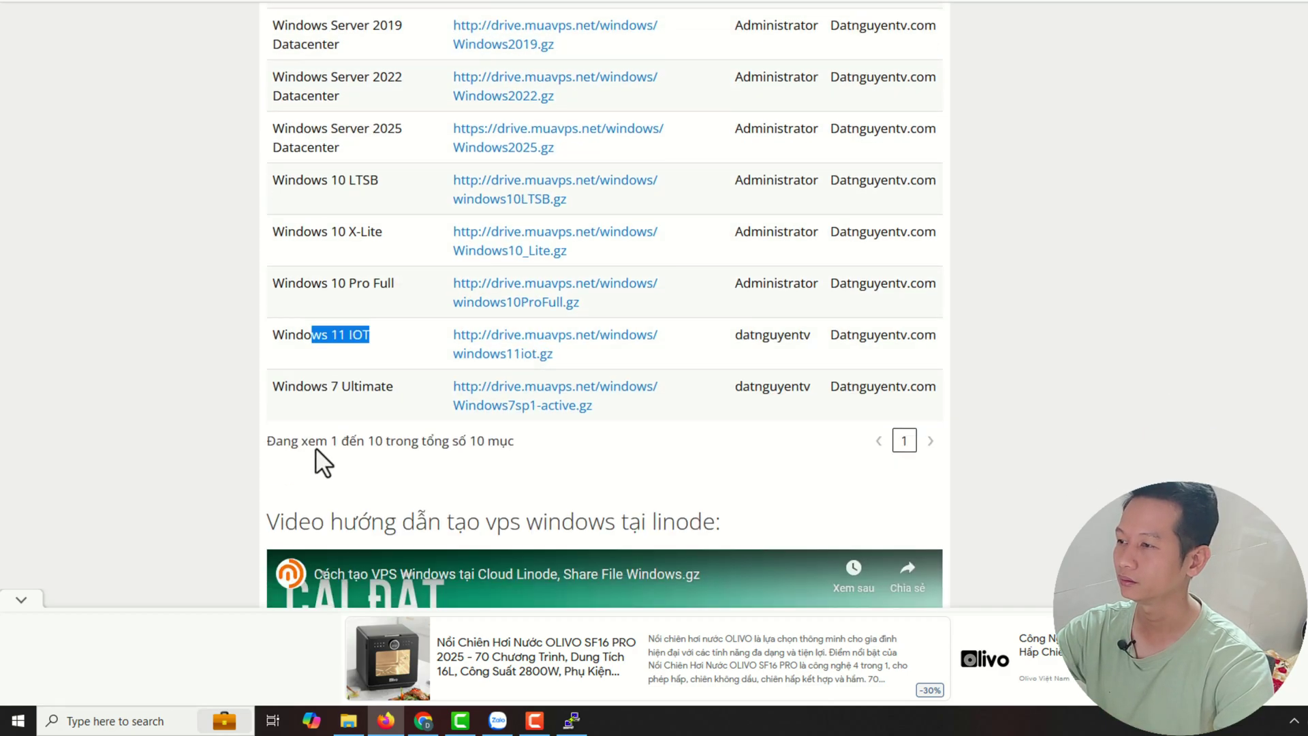
# Copy the DigitalOcean command wget -O- --no-check-certificate Link-file.GZ | gunzip | dd of=/dev/vda.
pyautogui.scroll(7, 322, 445)
pyautogui.scroll(2, 324, 444)
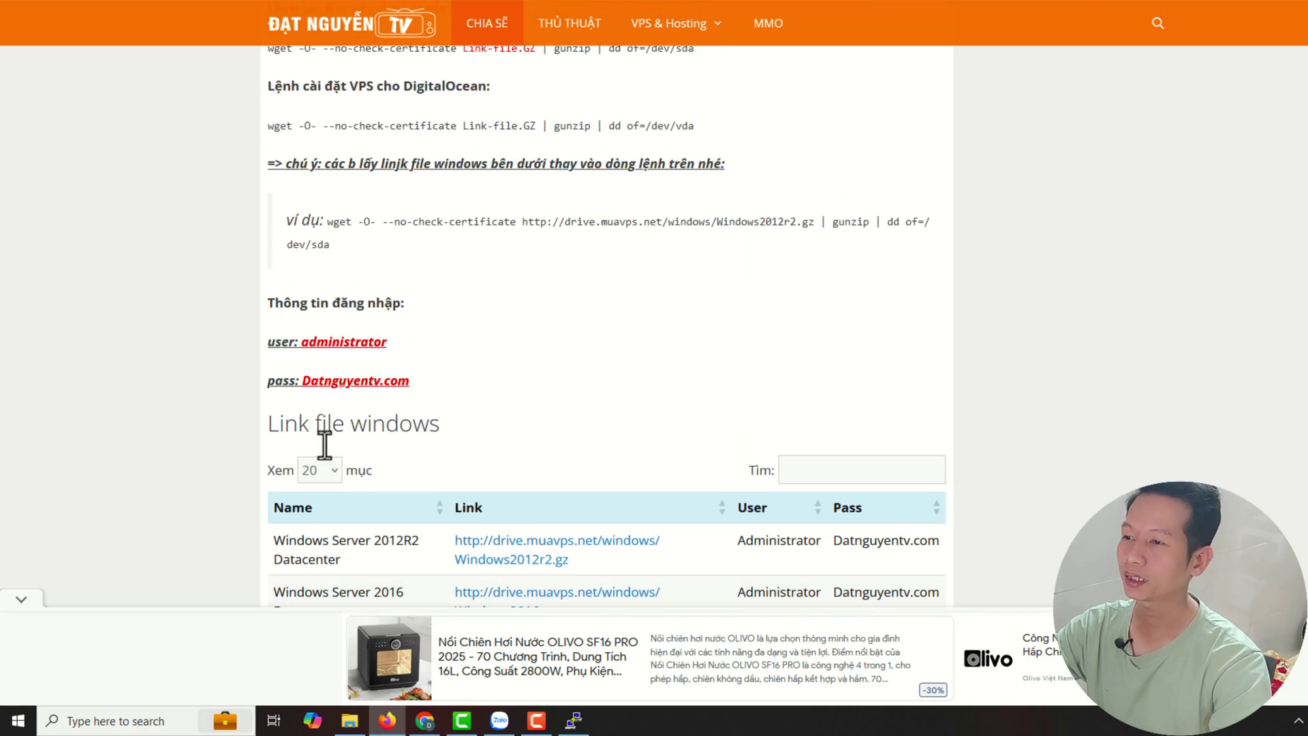
pyautogui.scroll(2, 334, 442)
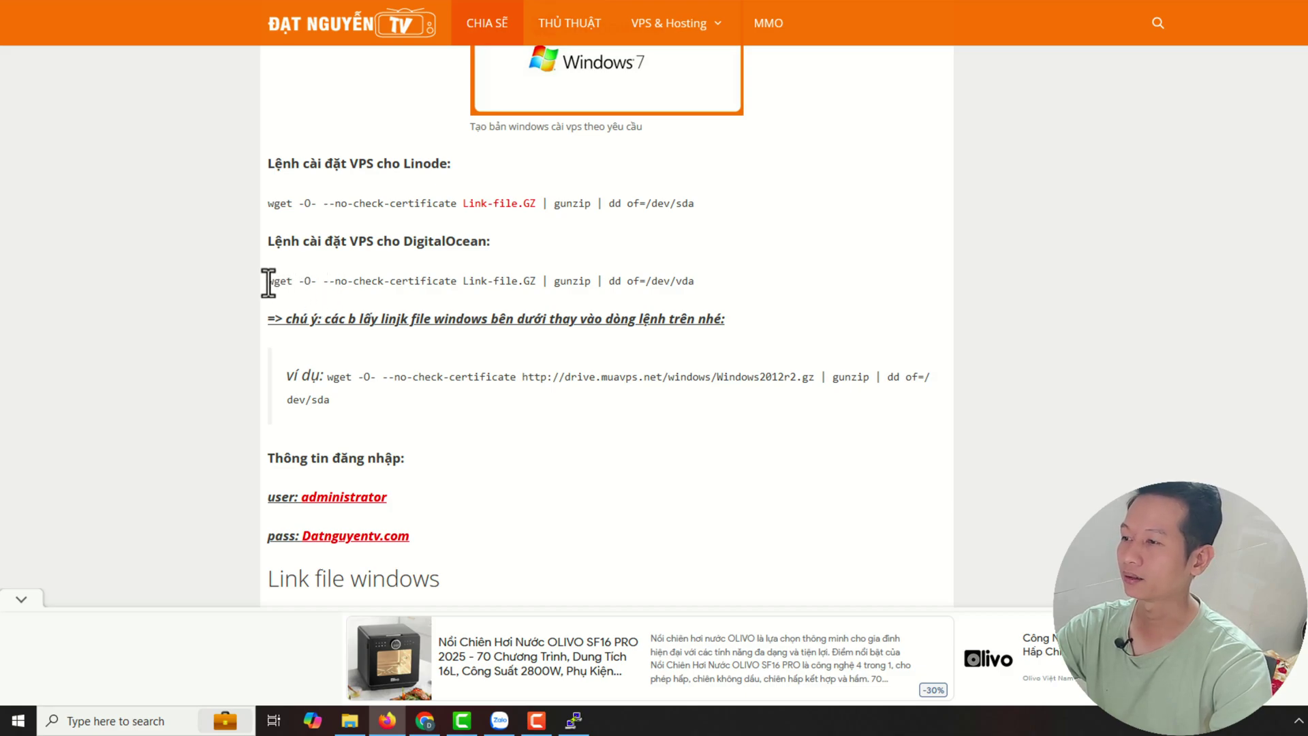
pyautogui.moveTo(268, 284); pyautogui.dragTo(699, 292)
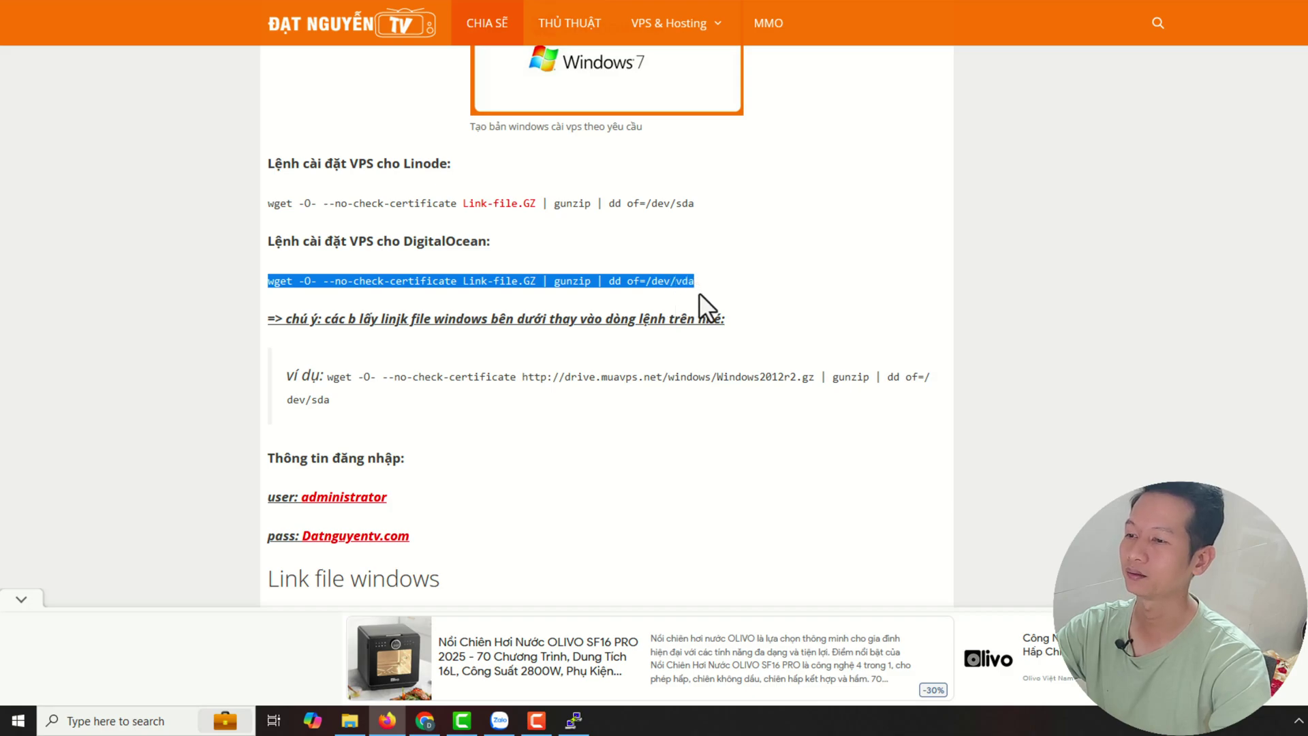
pyautogui.rightClick(670, 282)
pyautogui.click(741, 301)
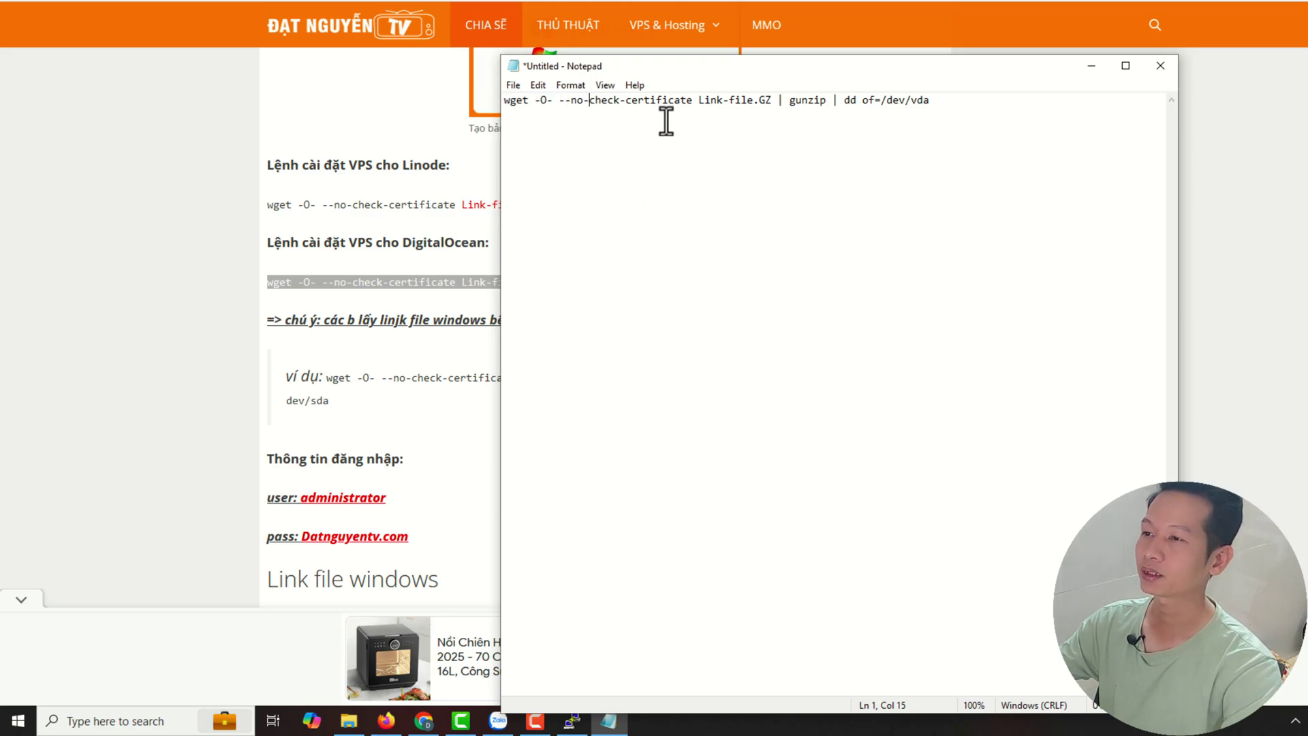
pyautogui.moveTo(697, 103); pyautogui.dragTo(770, 104)
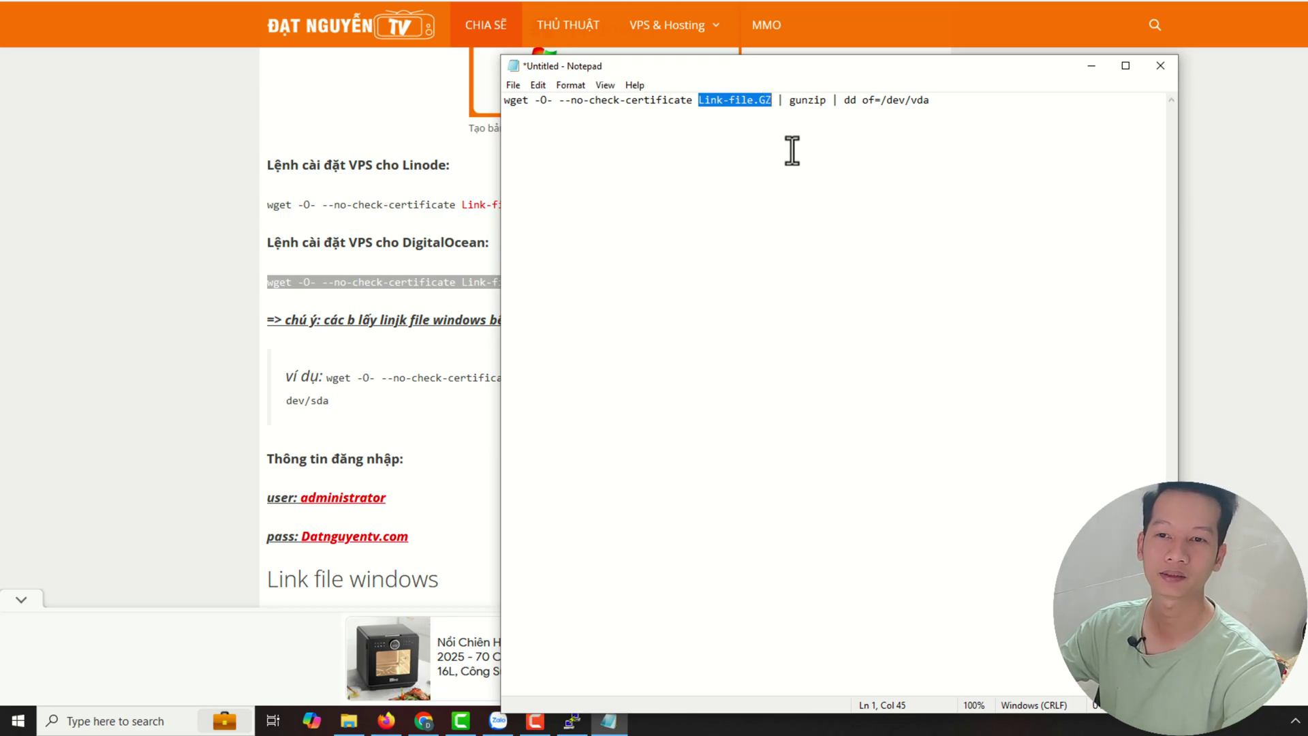
pyautogui.click(403, 275)
pyautogui.scroll(-9, 403, 275)
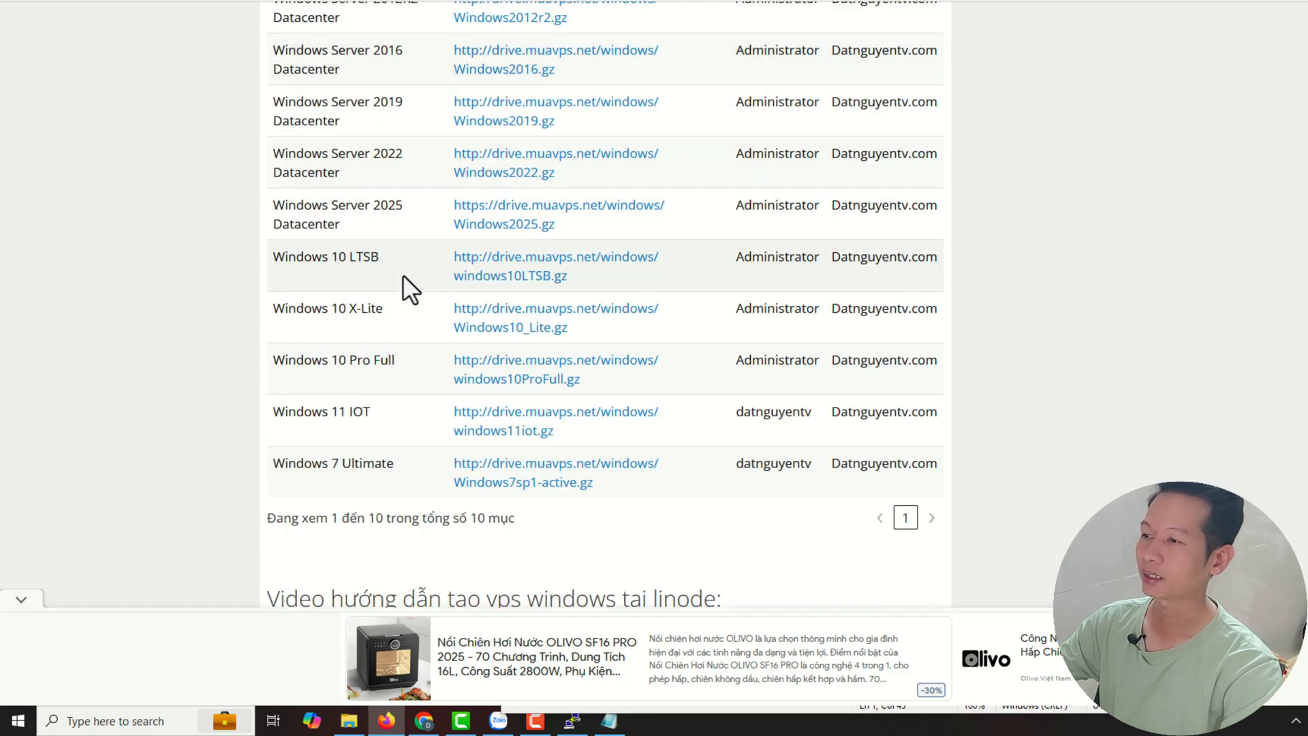
pyautogui.scroll(1, 402, 275)
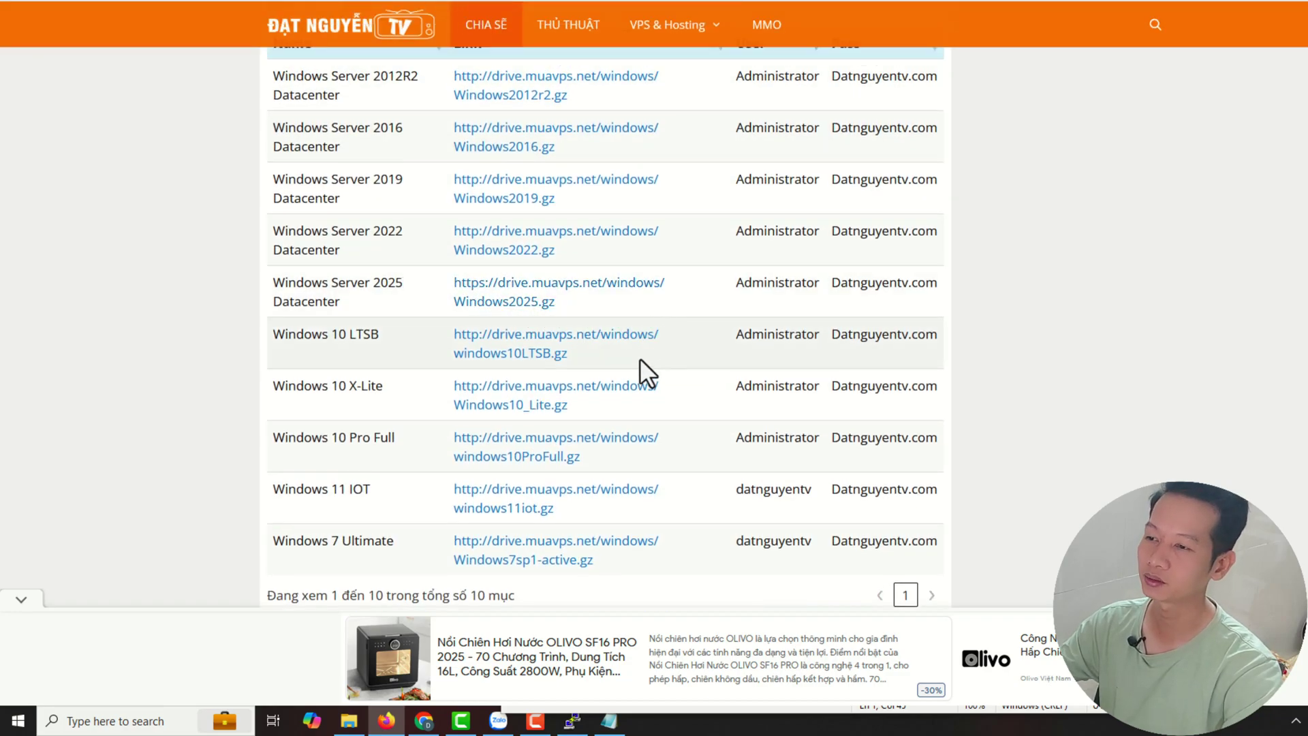
pyautogui.scroll(1, 754, 337)
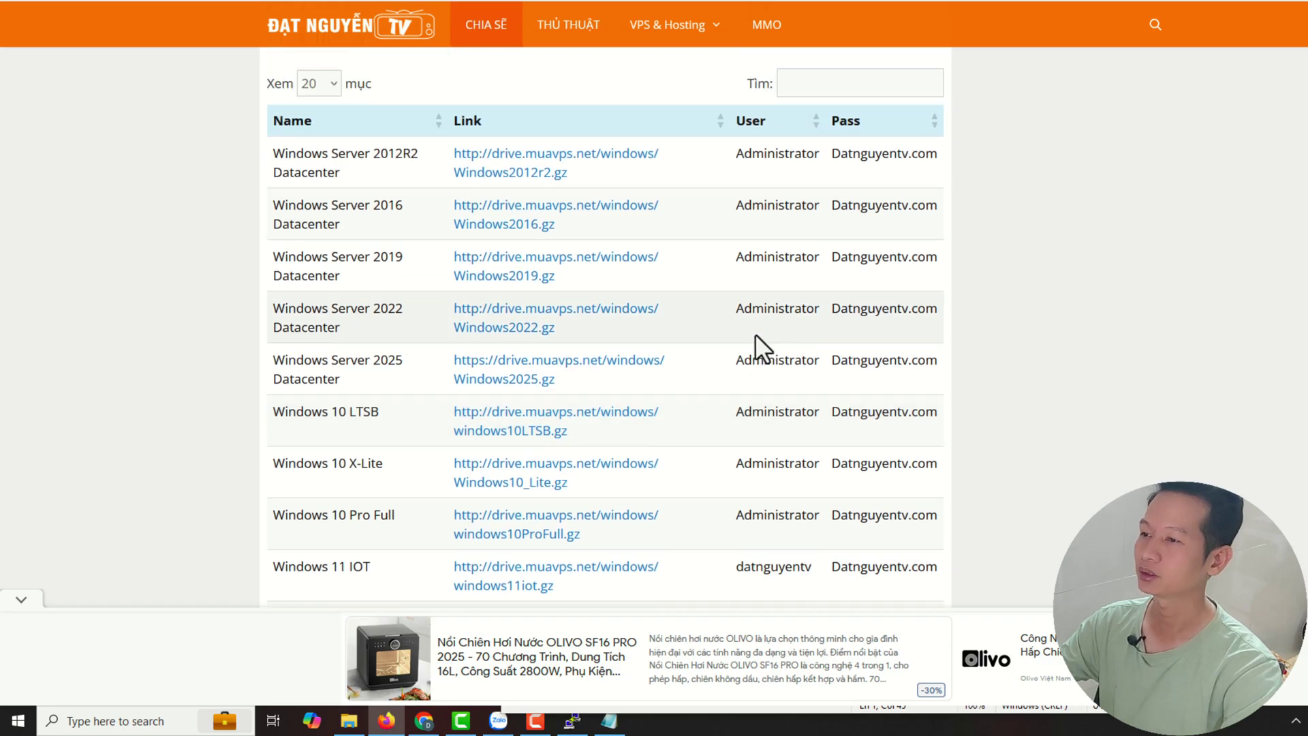
pyautogui.scroll(-1, 749, 344)
pyautogui.moveTo(268, 344); pyautogui.dragTo(382, 342)
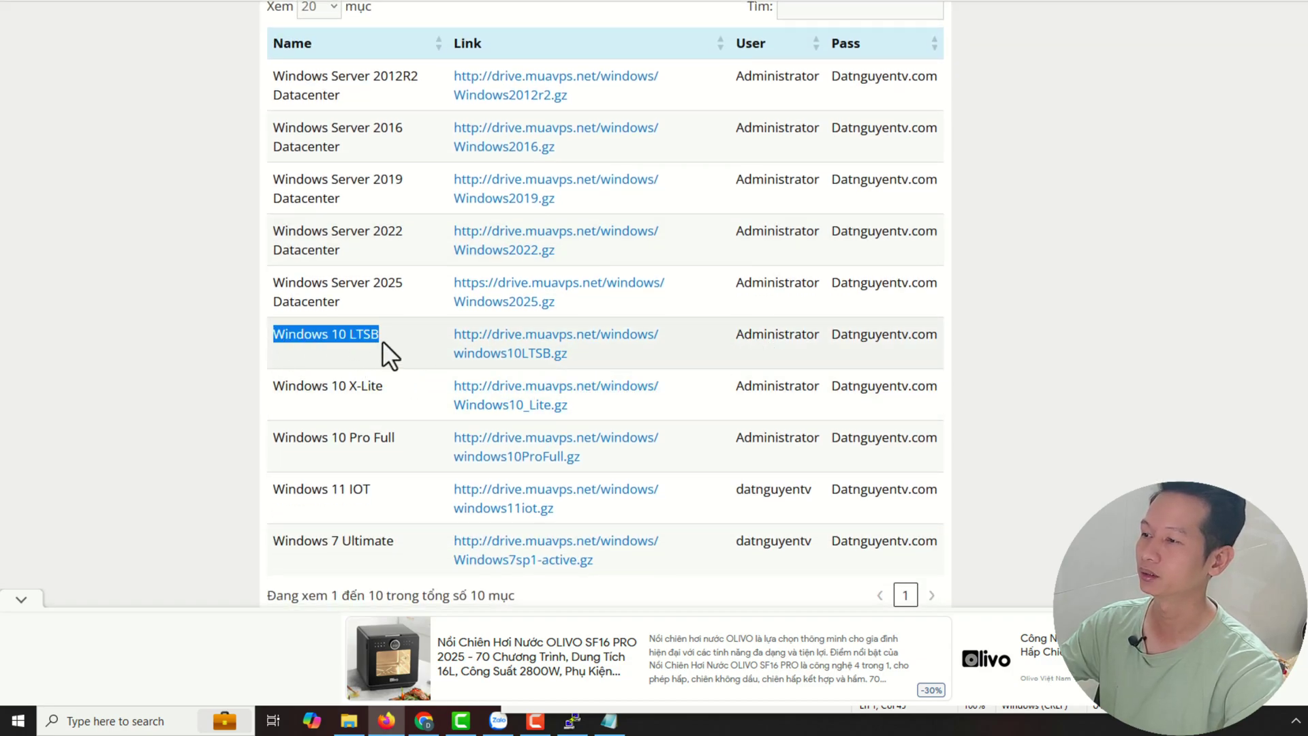
pyautogui.tripleClick(642, 359)
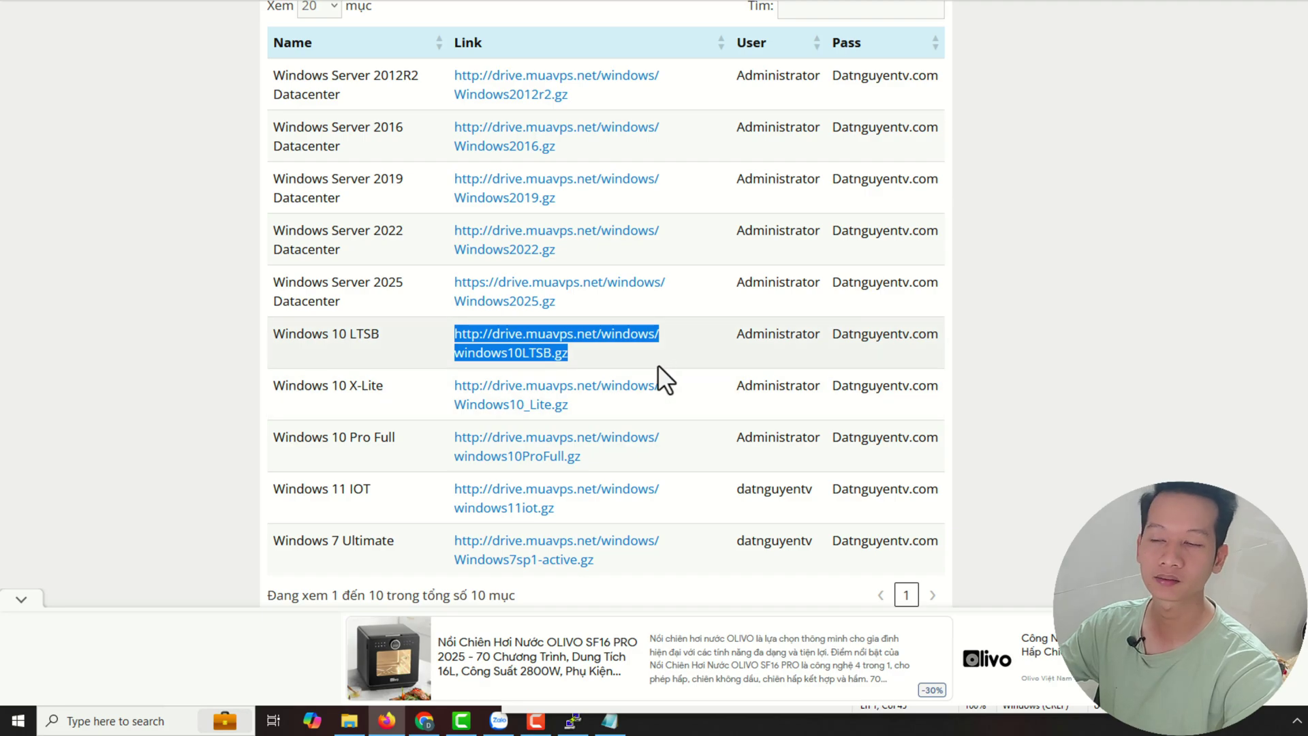
pyautogui.rightClick(604, 347)
pyautogui.click(664, 512)
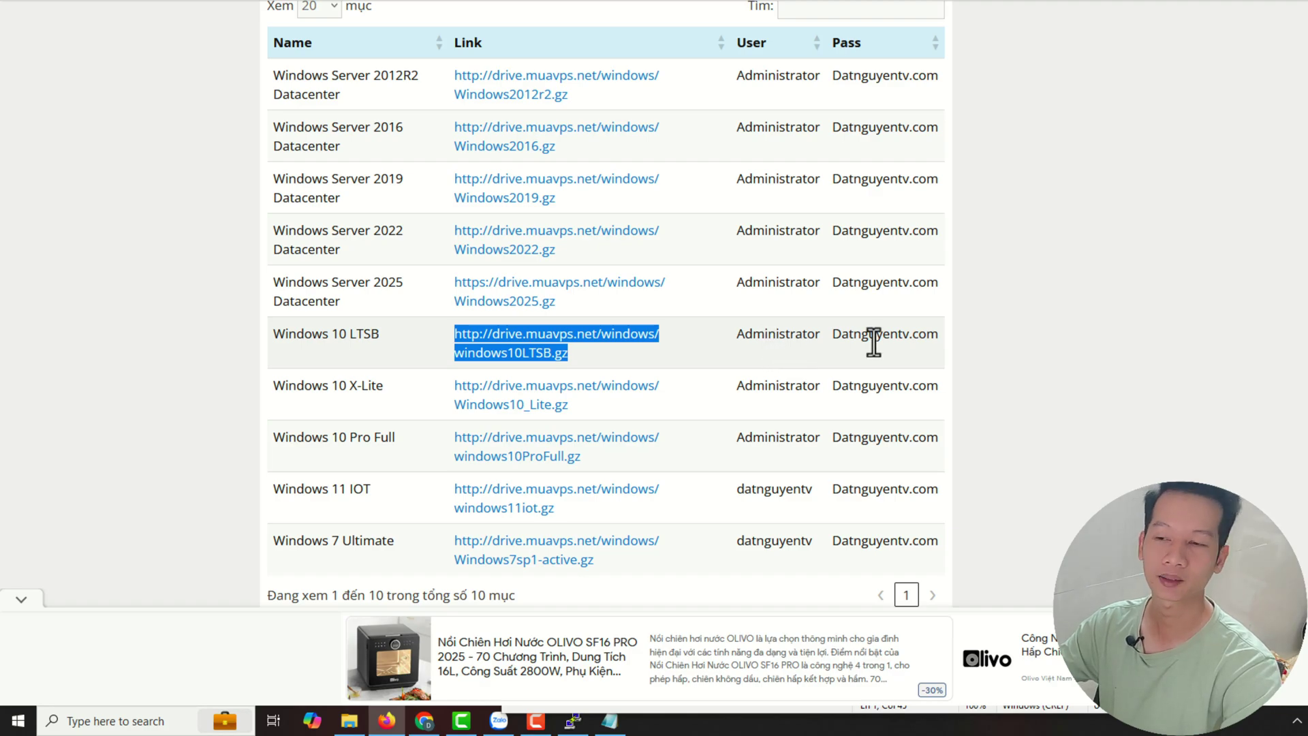
# Replace Link-file.GZ with the LTSB link in Notepad and cut the completed command.
pyautogui.moveTo(943, 334); pyautogui.dragTo(736, 335)
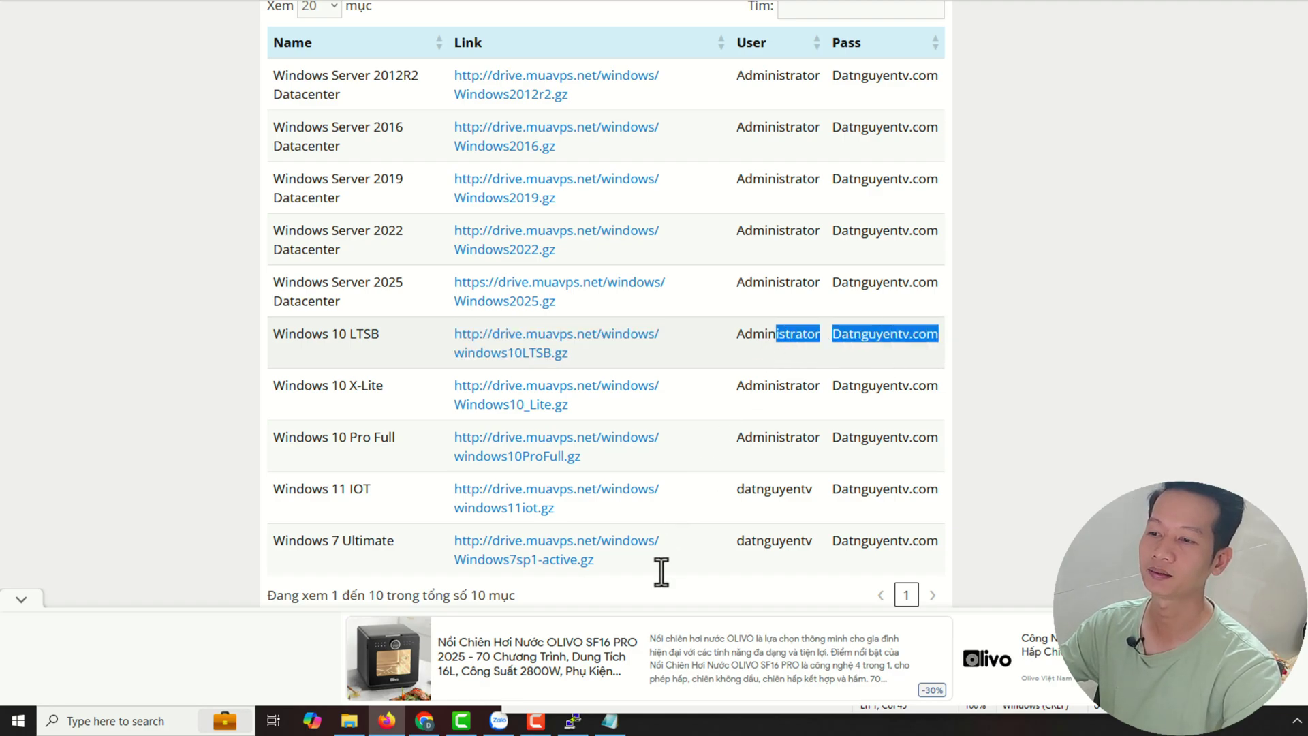
pyautogui.hotkey('alt', 'Tab')
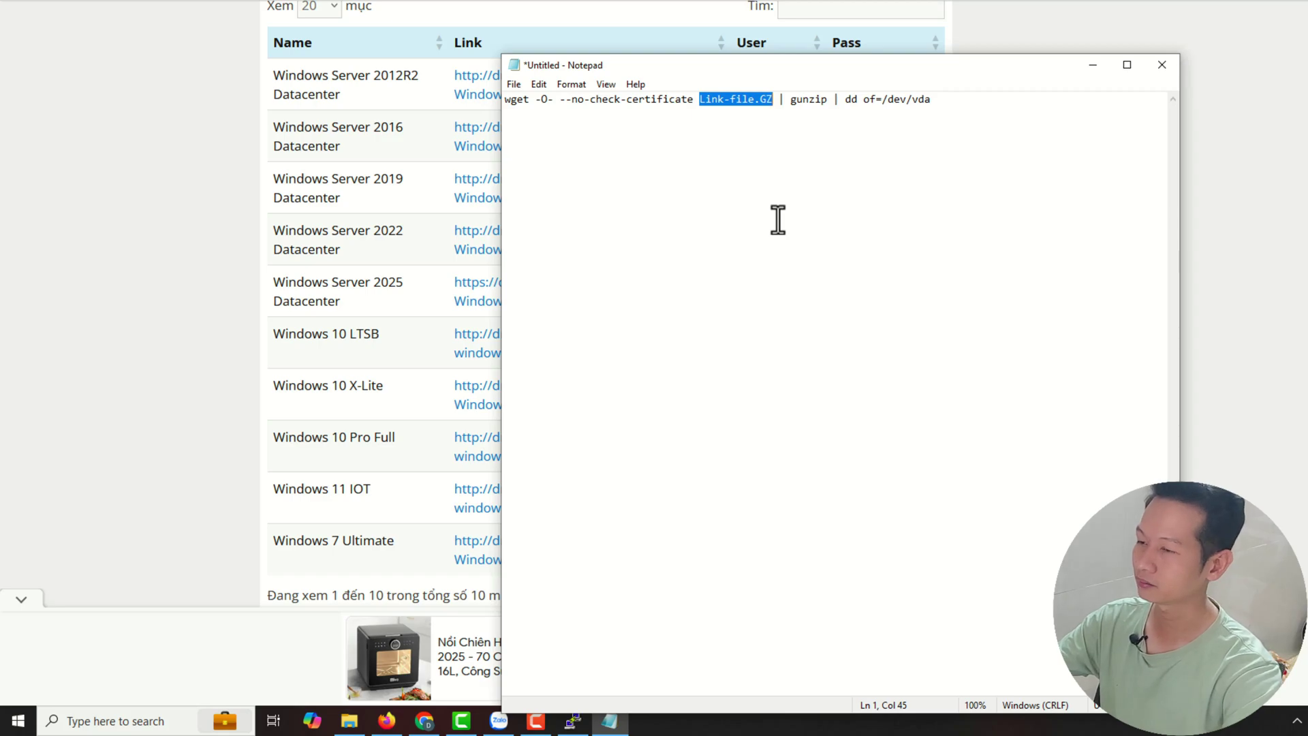
pyautogui.hotkey('ctrl', 'v')
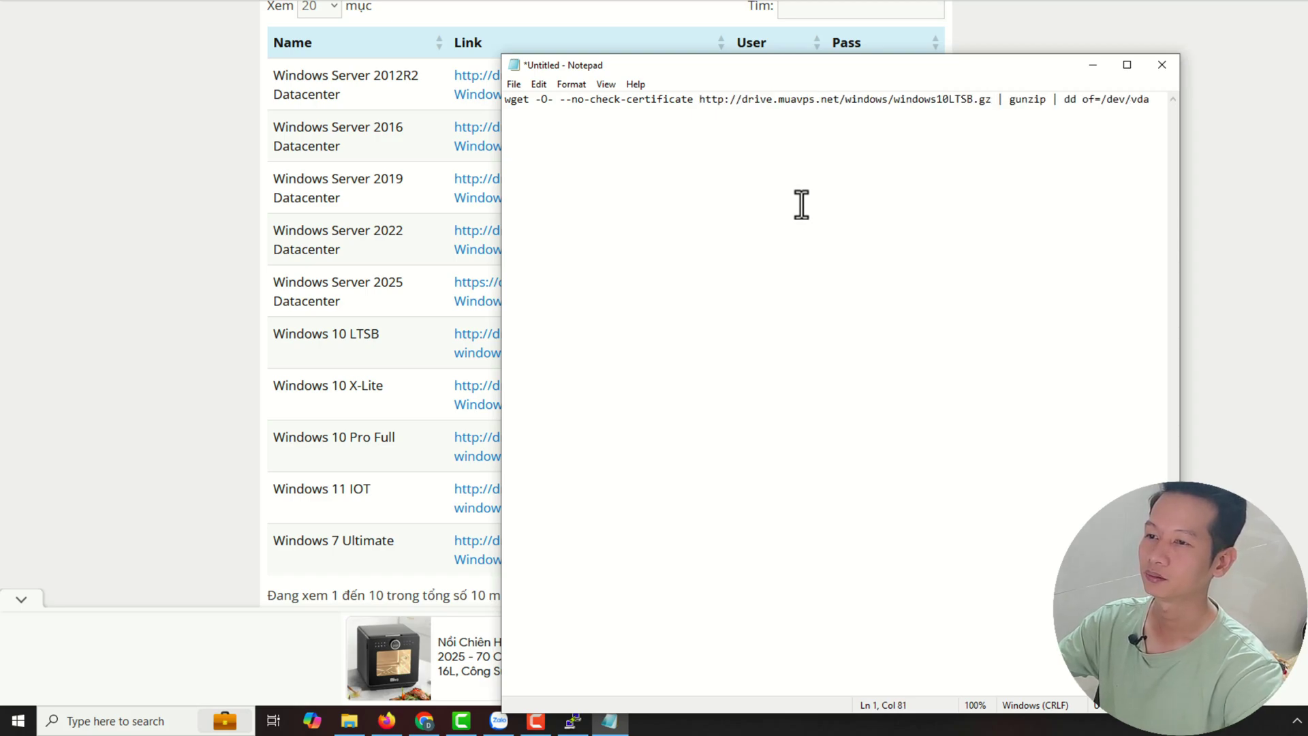
pyautogui.hotkey('ctrl', 'a')
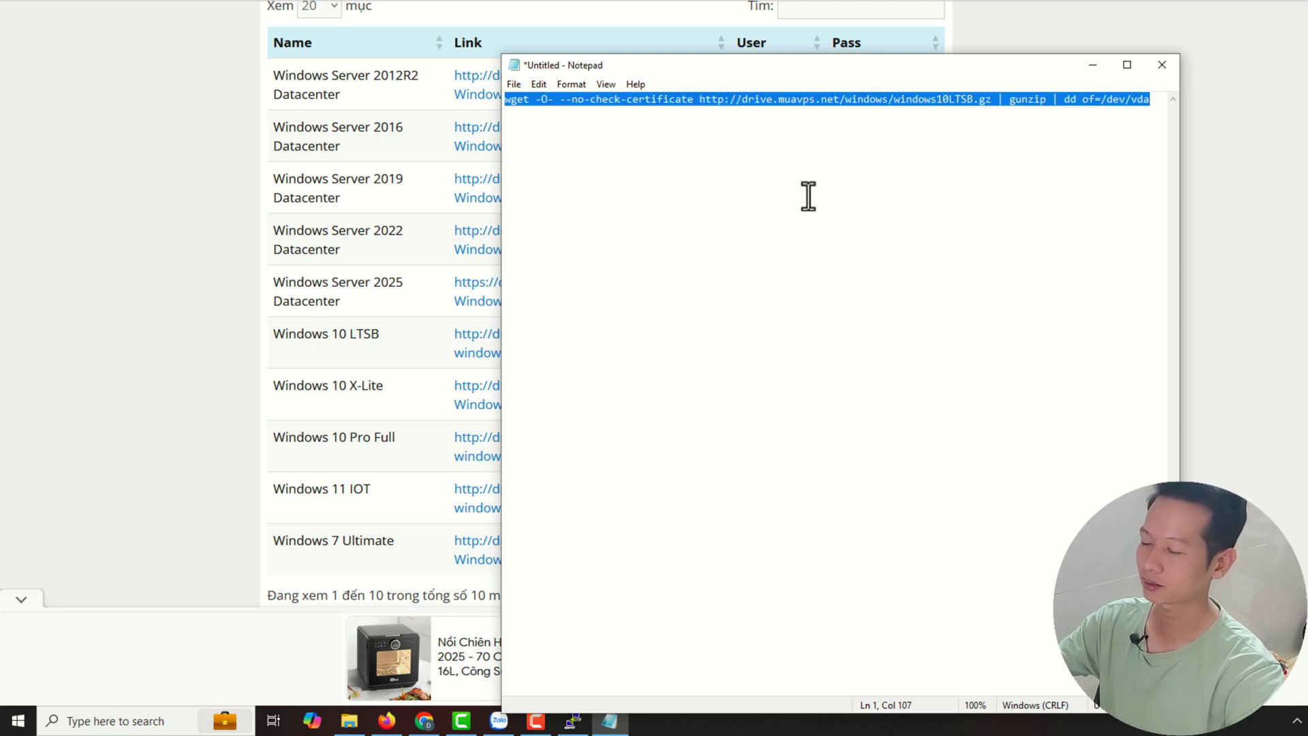
pyautogui.hotkey('ctrl', 'x')
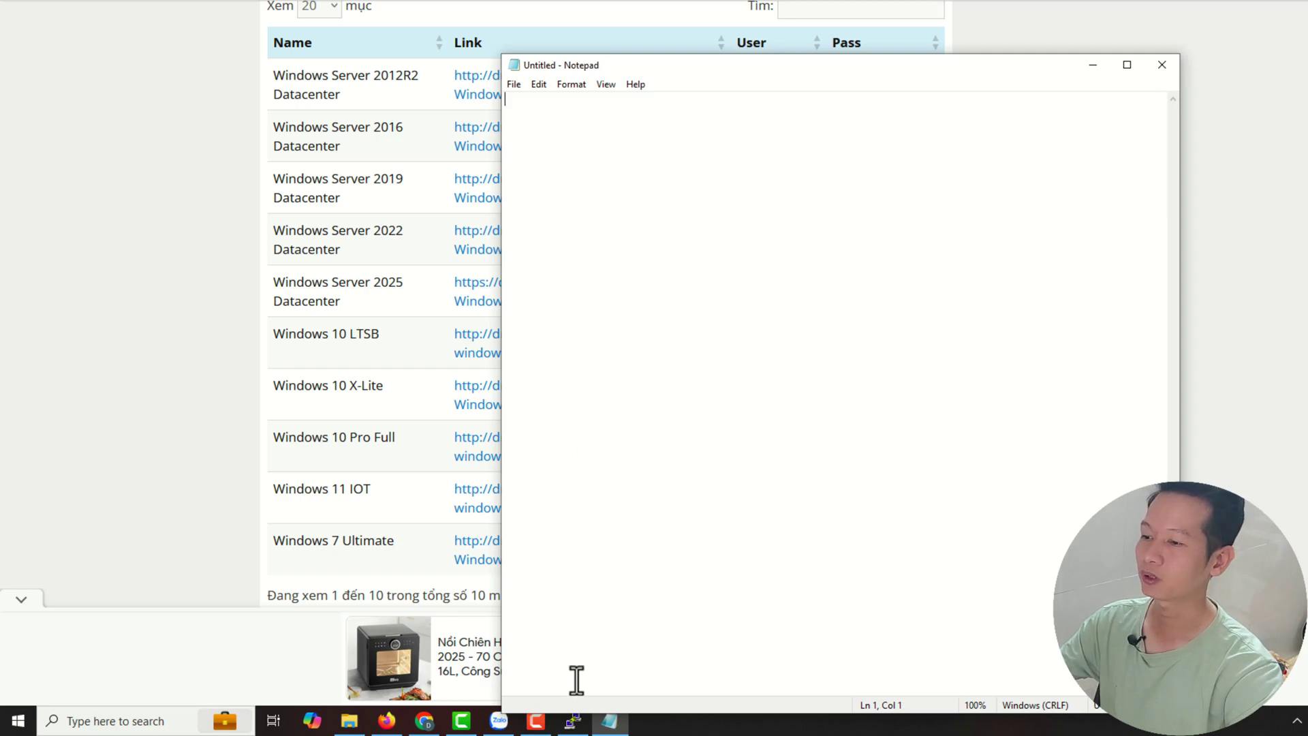
pyautogui.click(573, 721)
# Paste and run the wget command, writing the 5.39G Windows 10 LTSB image to /dev/vda.
pyautogui.rightClick(785, 220)
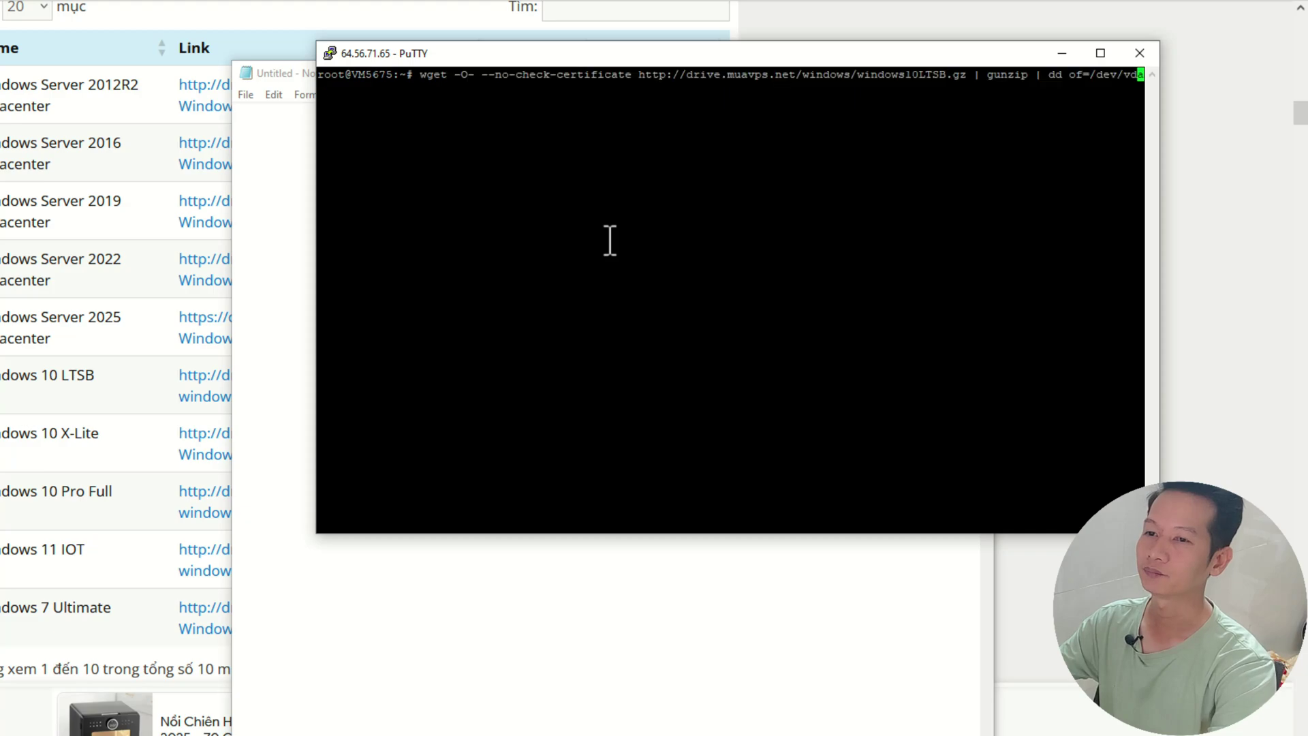
pyautogui.press('Return')
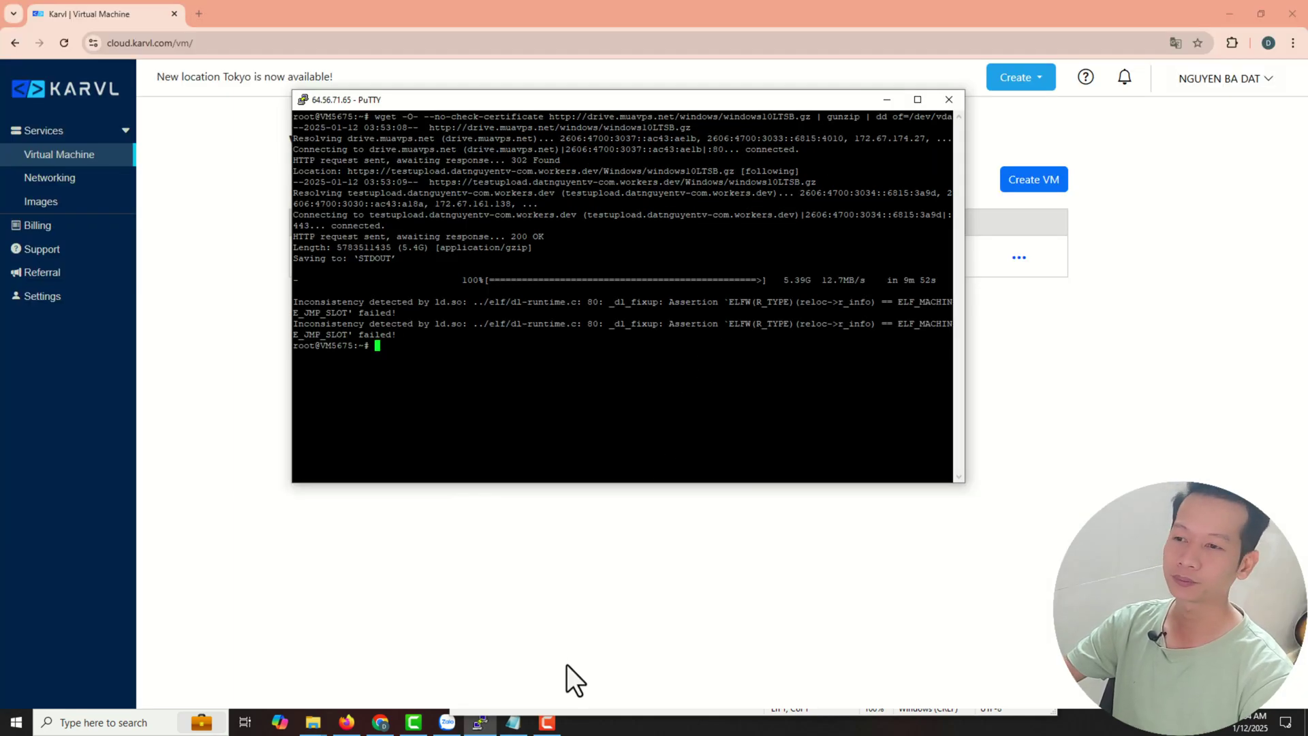
# Open the VM's noVNC console and hard-reset the machine, confirming with OK.
pyautogui.click(1067, 297)
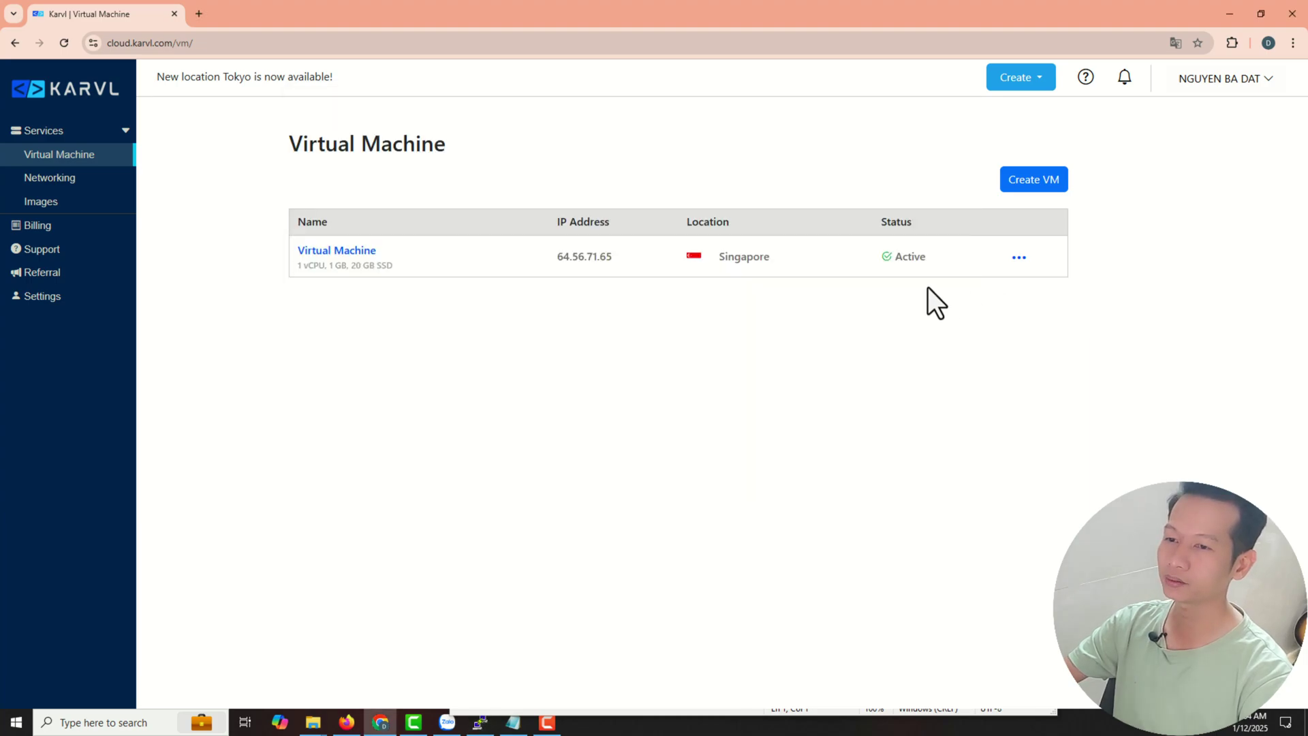
pyautogui.click(1020, 258)
pyautogui.click(1048, 292)
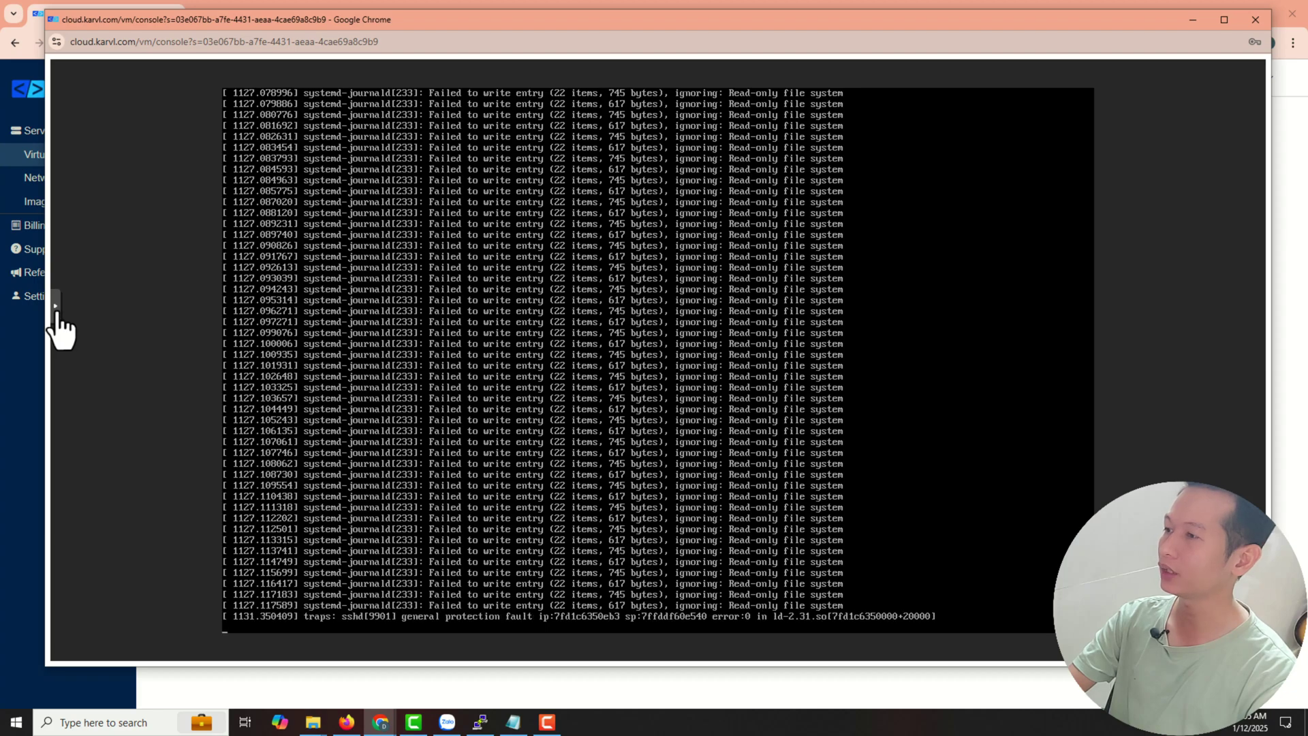
pyautogui.click(57, 312)
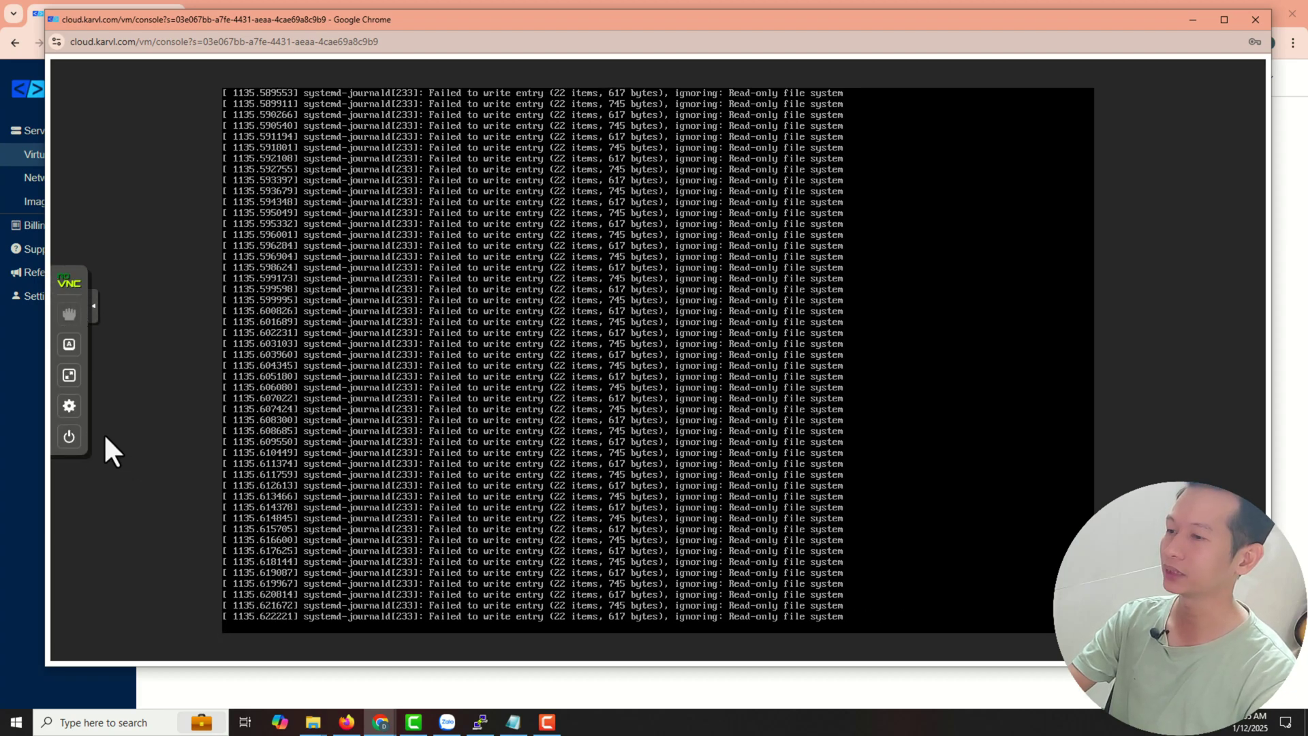
pyautogui.click(69, 437)
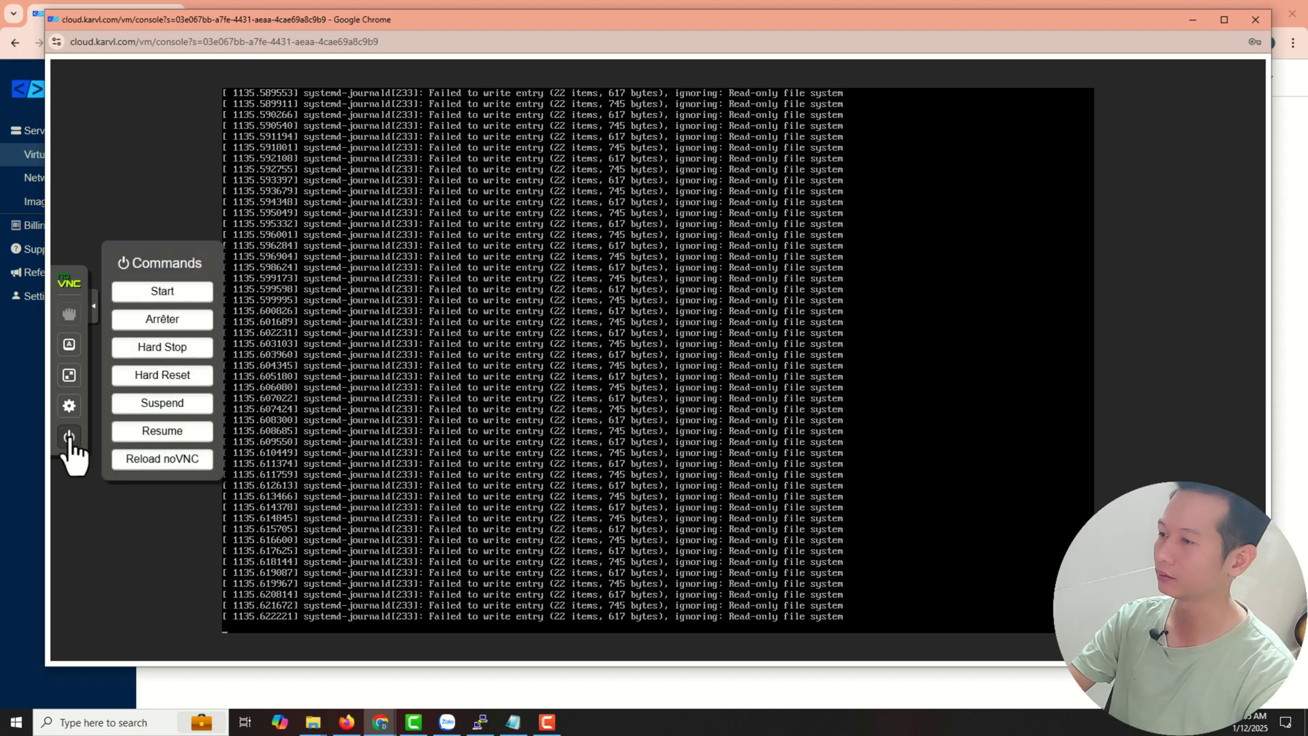
pyautogui.click(176, 377)
pyautogui.click(726, 141)
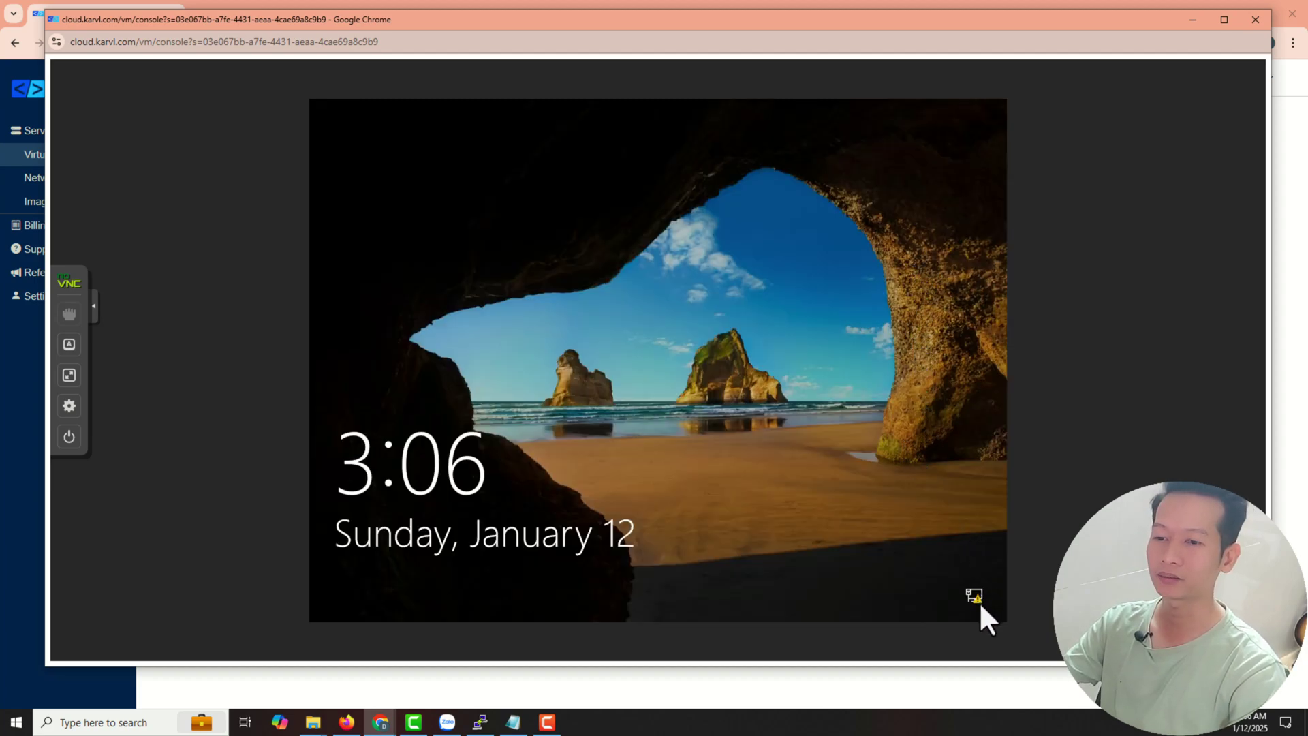
# Sign in as Administrator with the image's default password, checking it with the reveal eye.
pyautogui.click(873, 533)
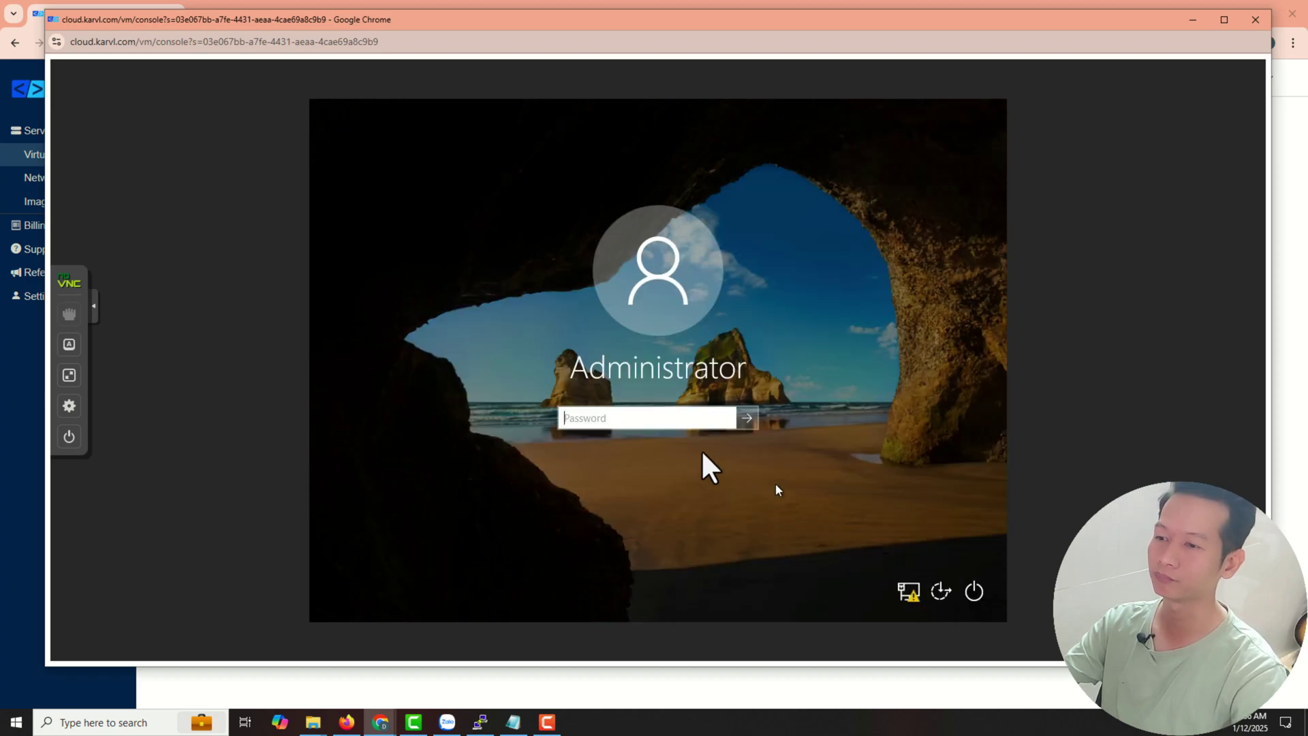
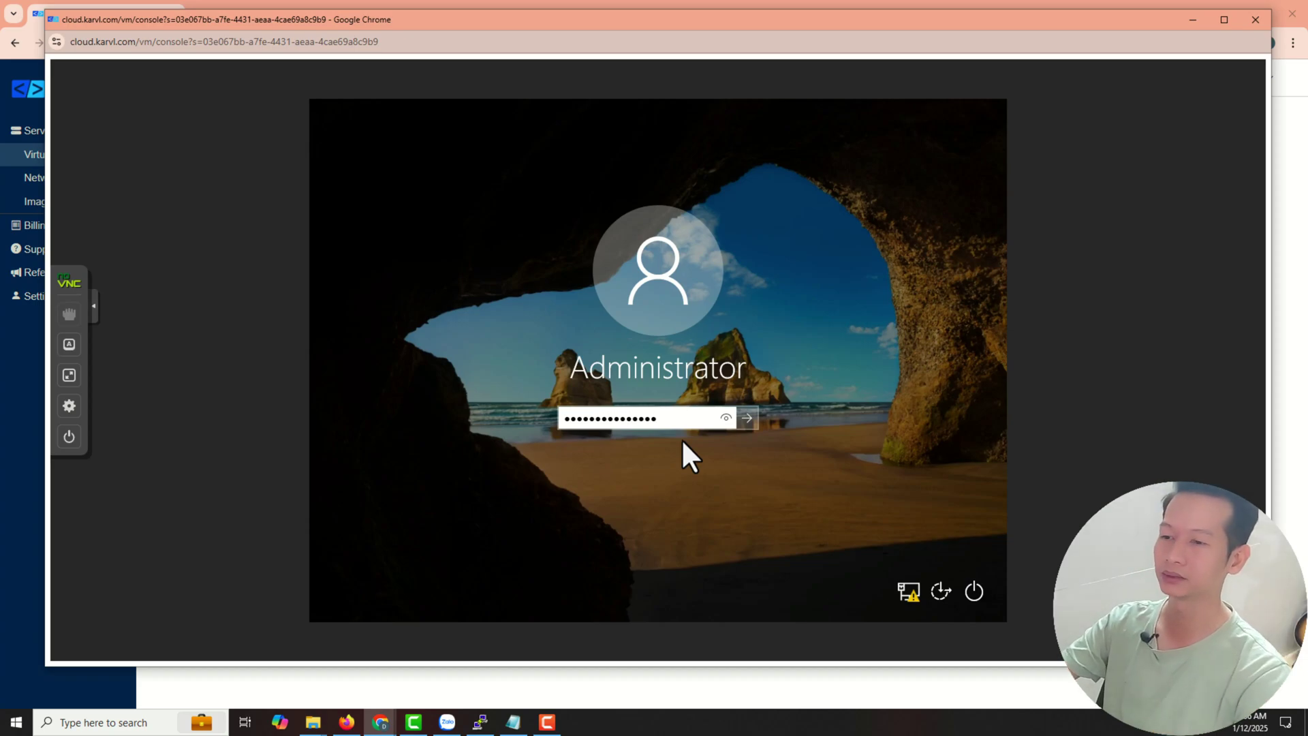
pyautogui.click(725, 418)
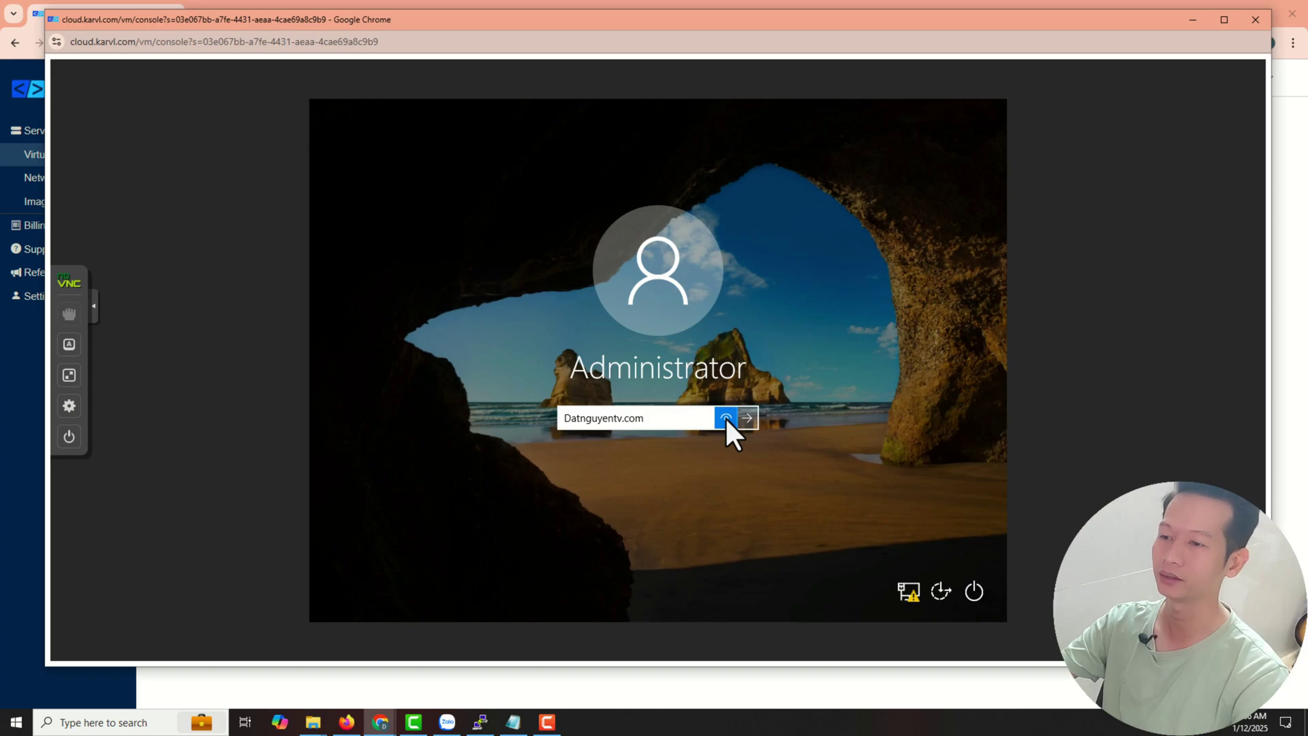
pyautogui.click(745, 416)
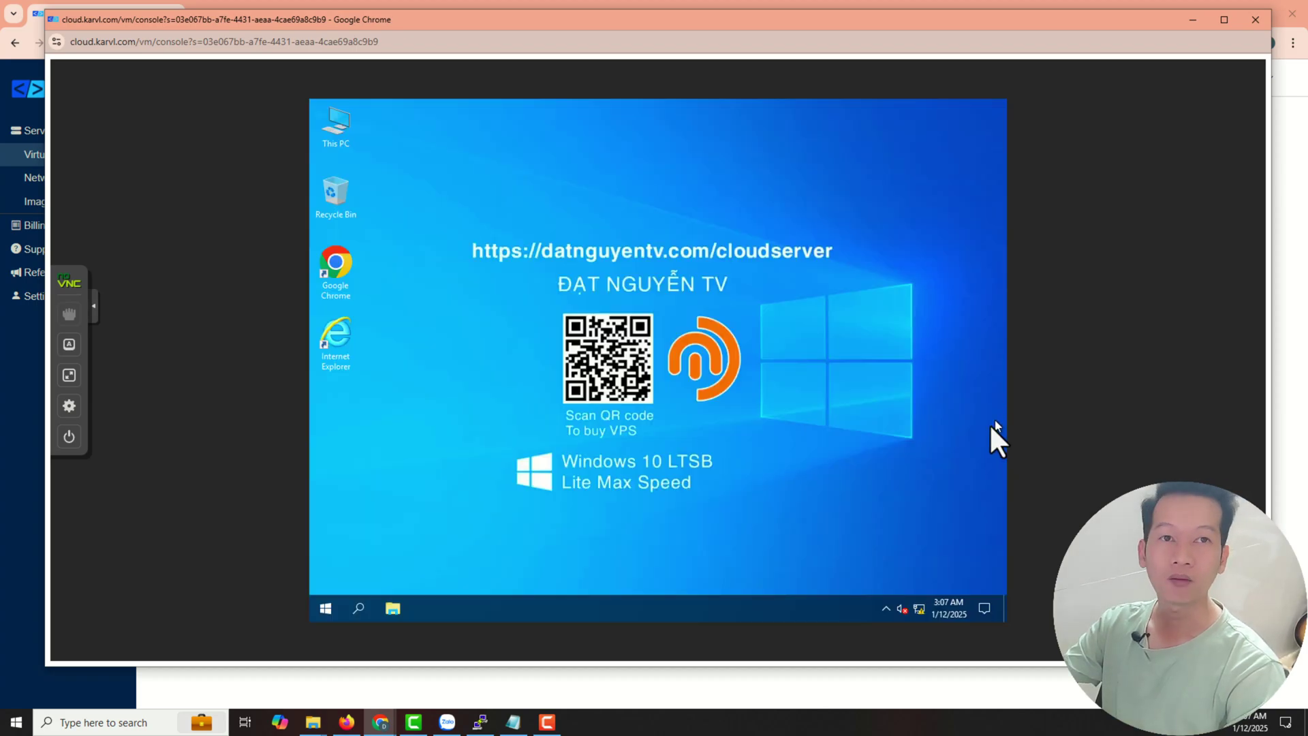
# Switch Ethernet 2's TCP/IPv4 properties to a manually entered IP address and DNS servers.
pyautogui.rightClick(918, 609)
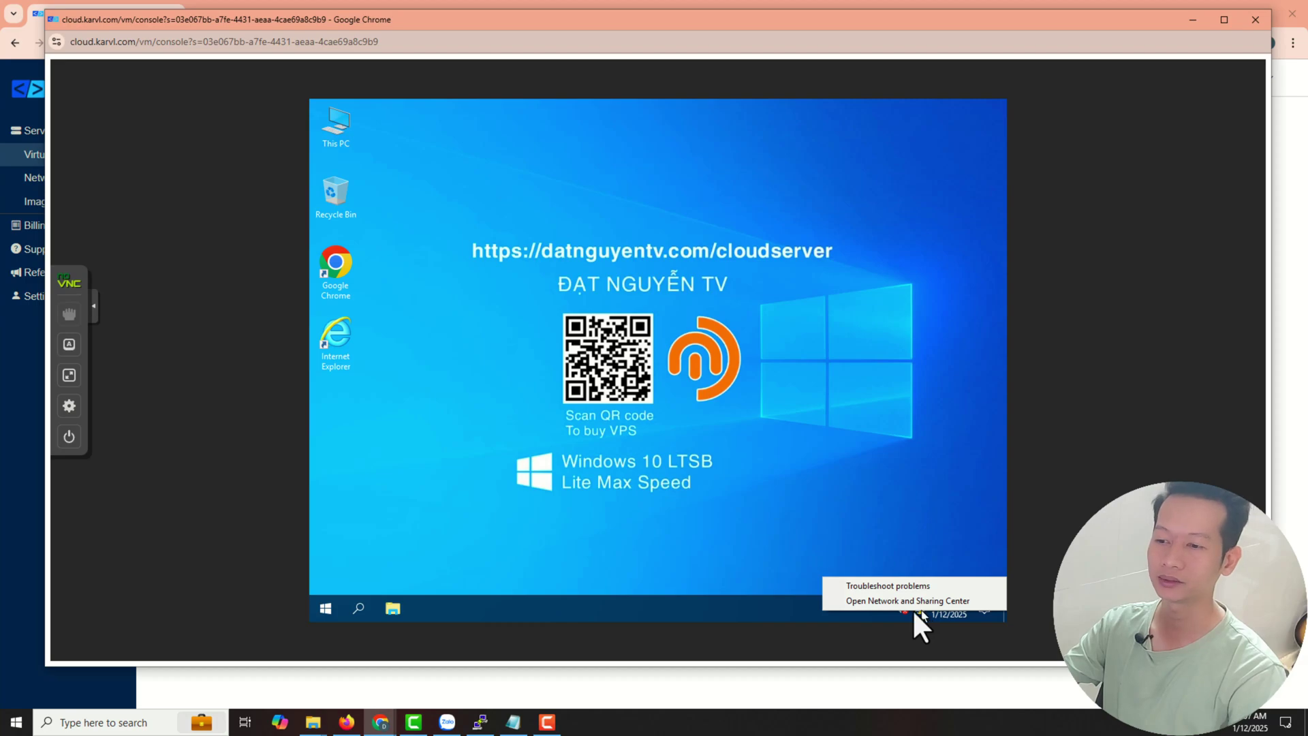
pyautogui.click(956, 602)
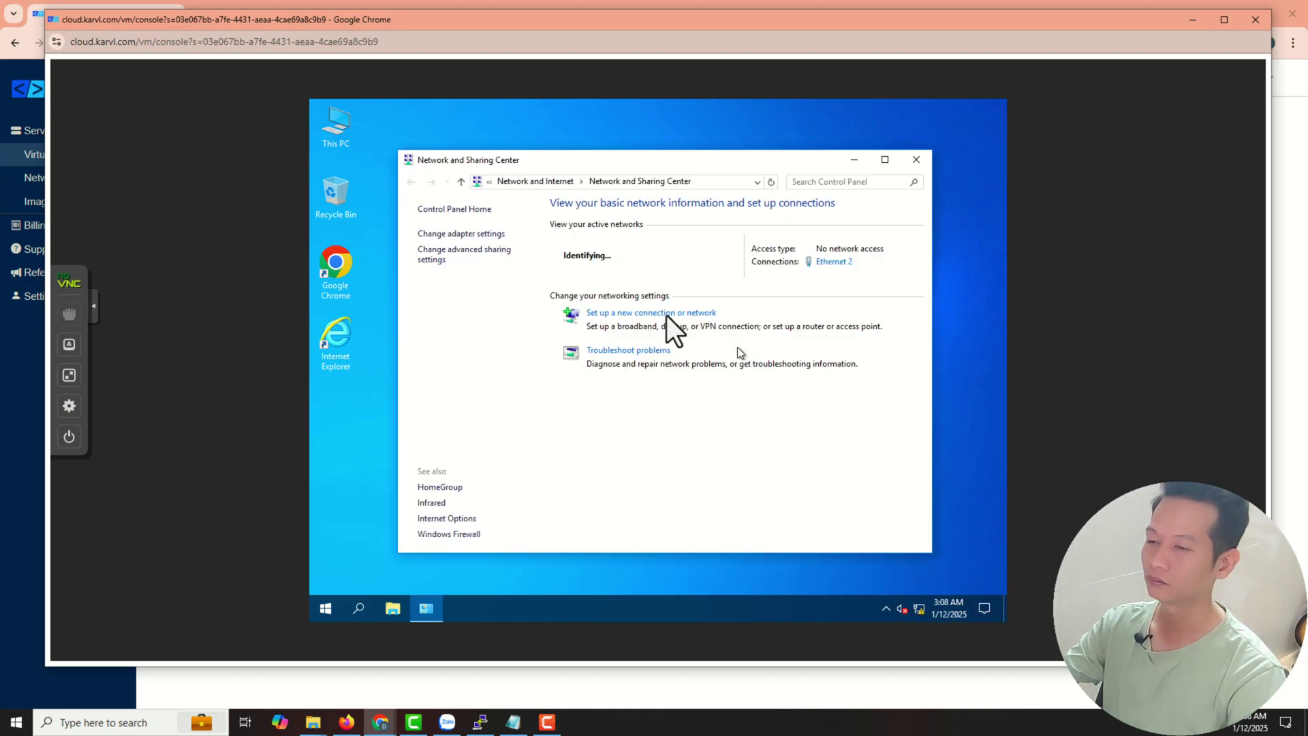
pyautogui.press('super+Up')
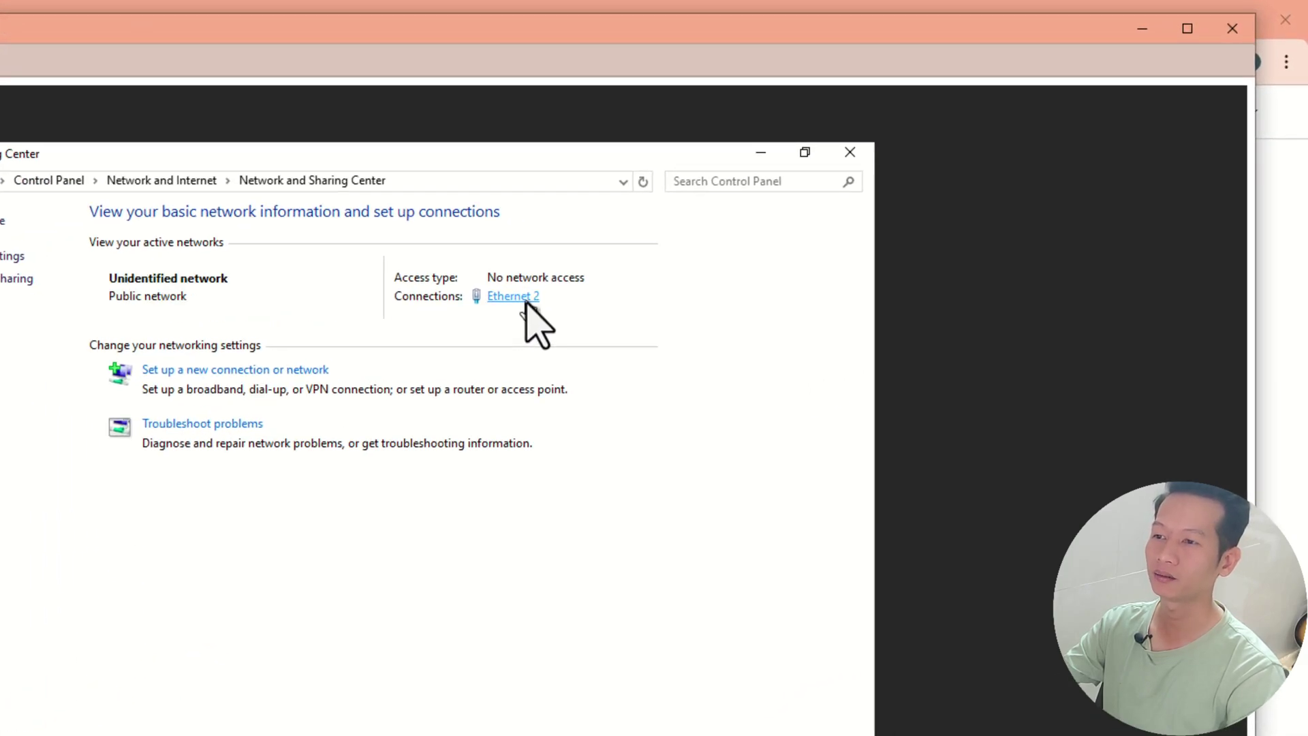
pyautogui.click(524, 297)
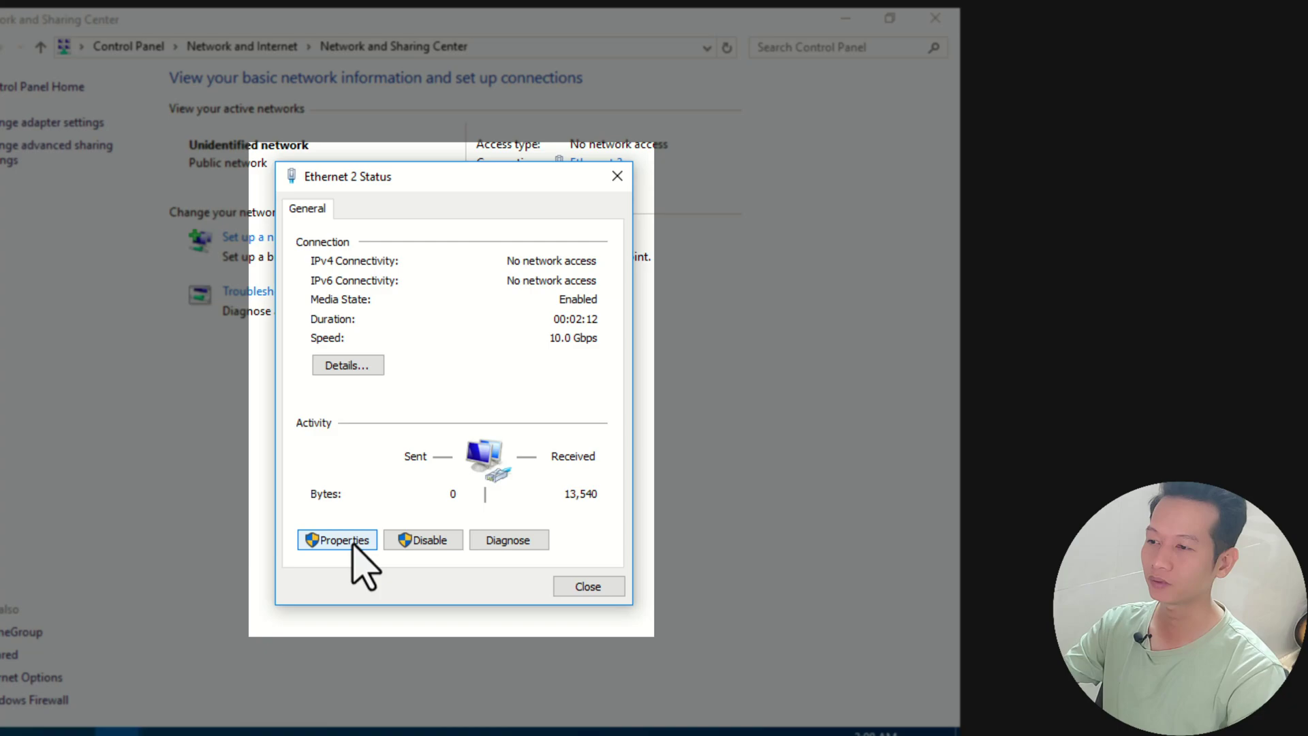
pyautogui.click(353, 543)
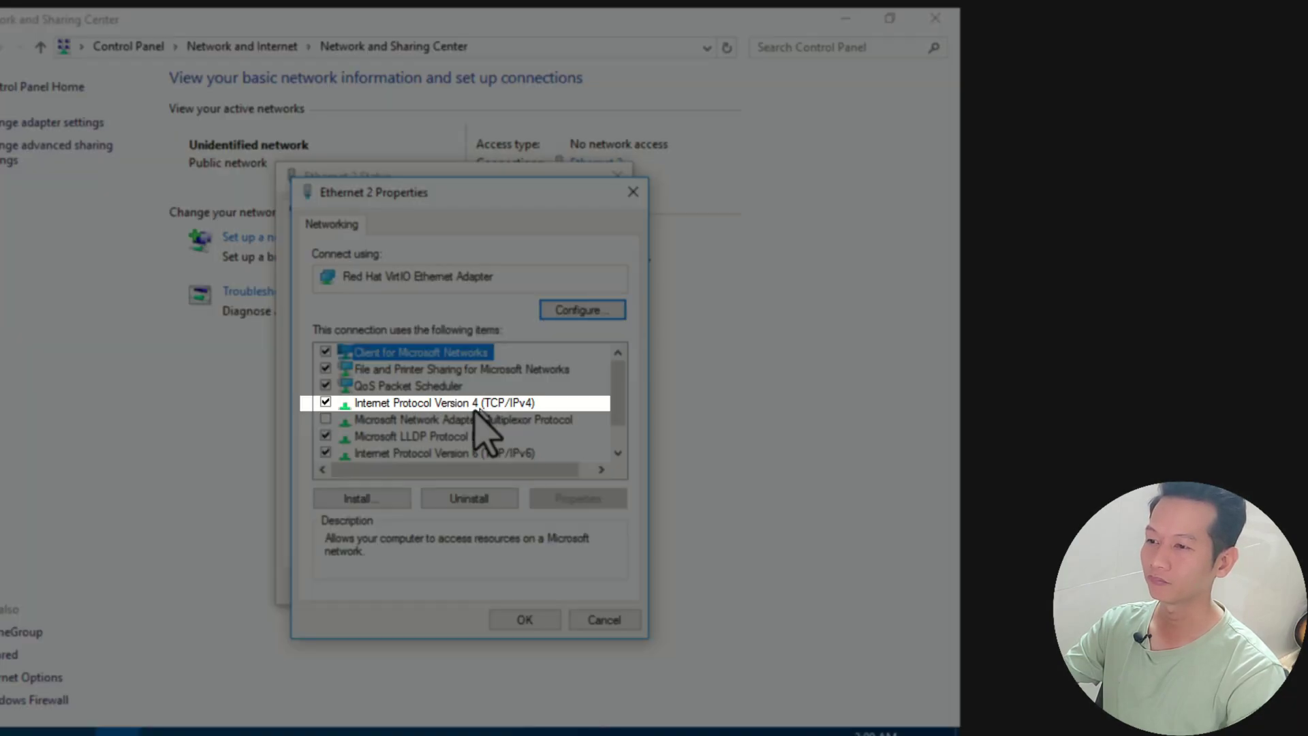
pyautogui.click(473, 403)
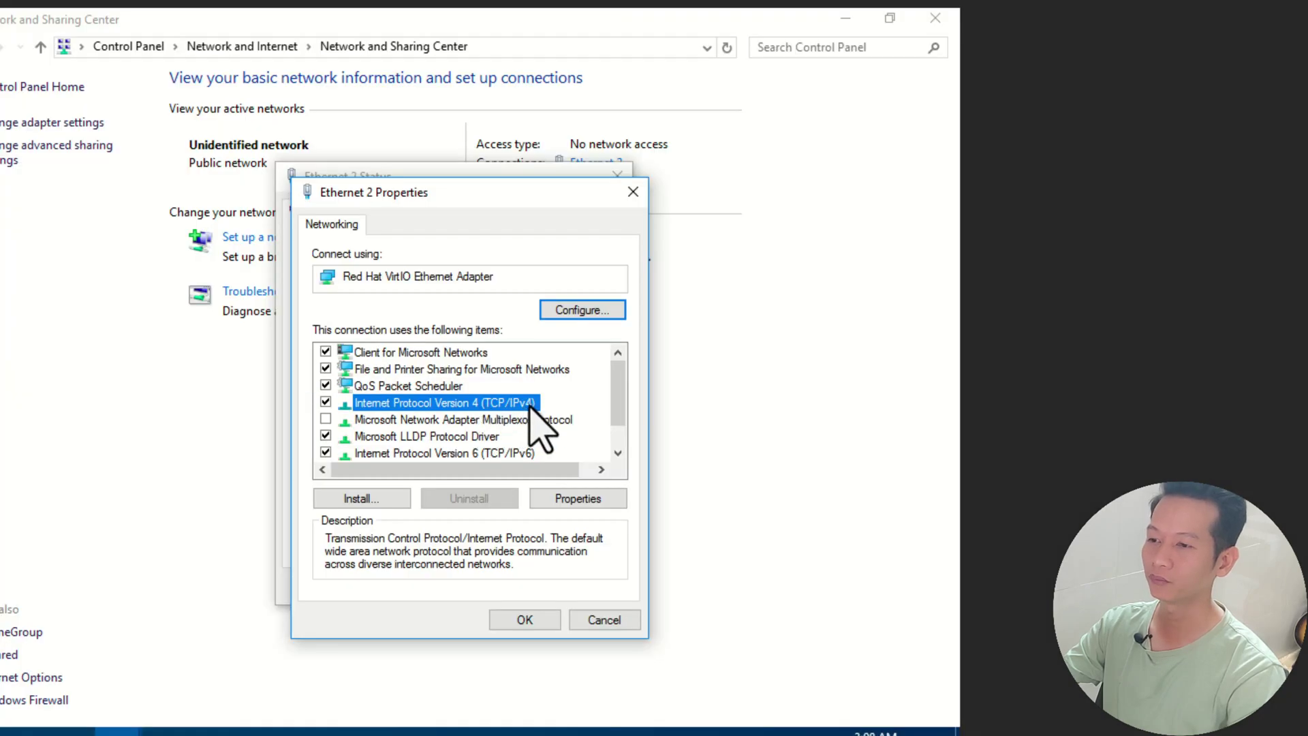
pyautogui.click(597, 503)
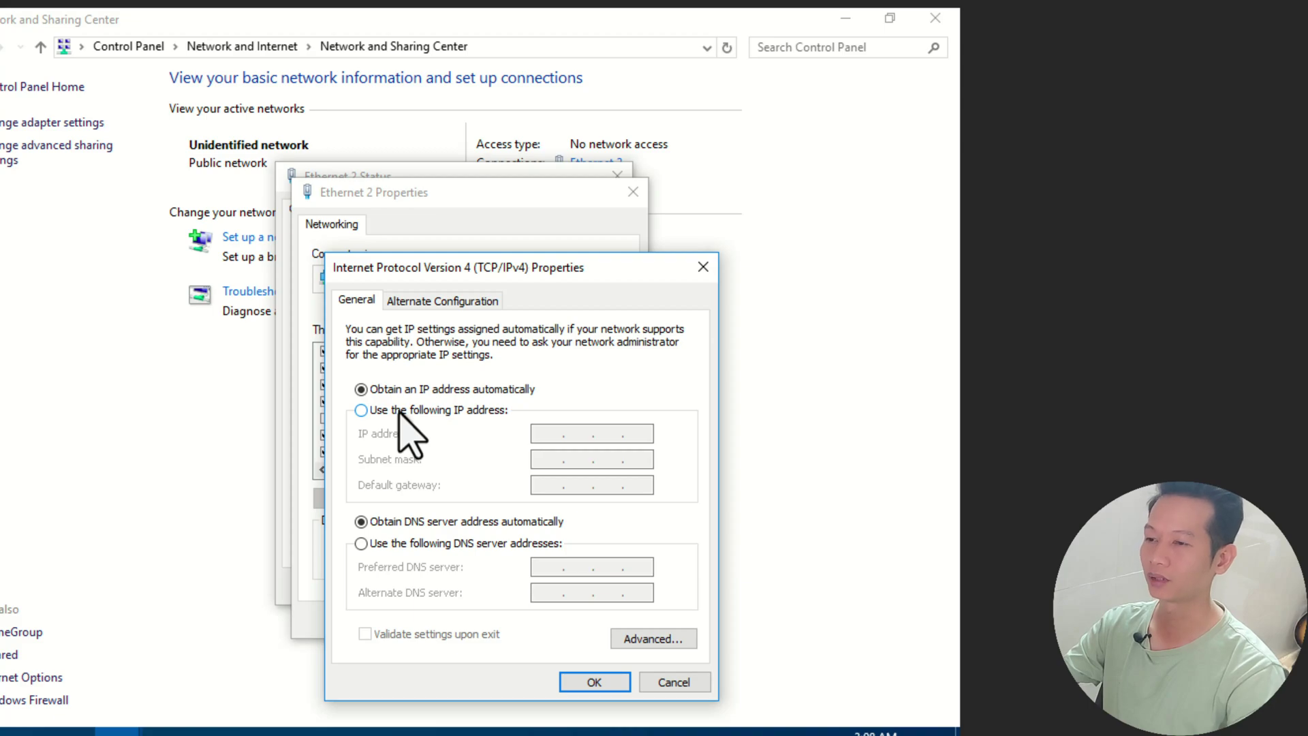
pyautogui.click(401, 411)
pyautogui.click(550, 434)
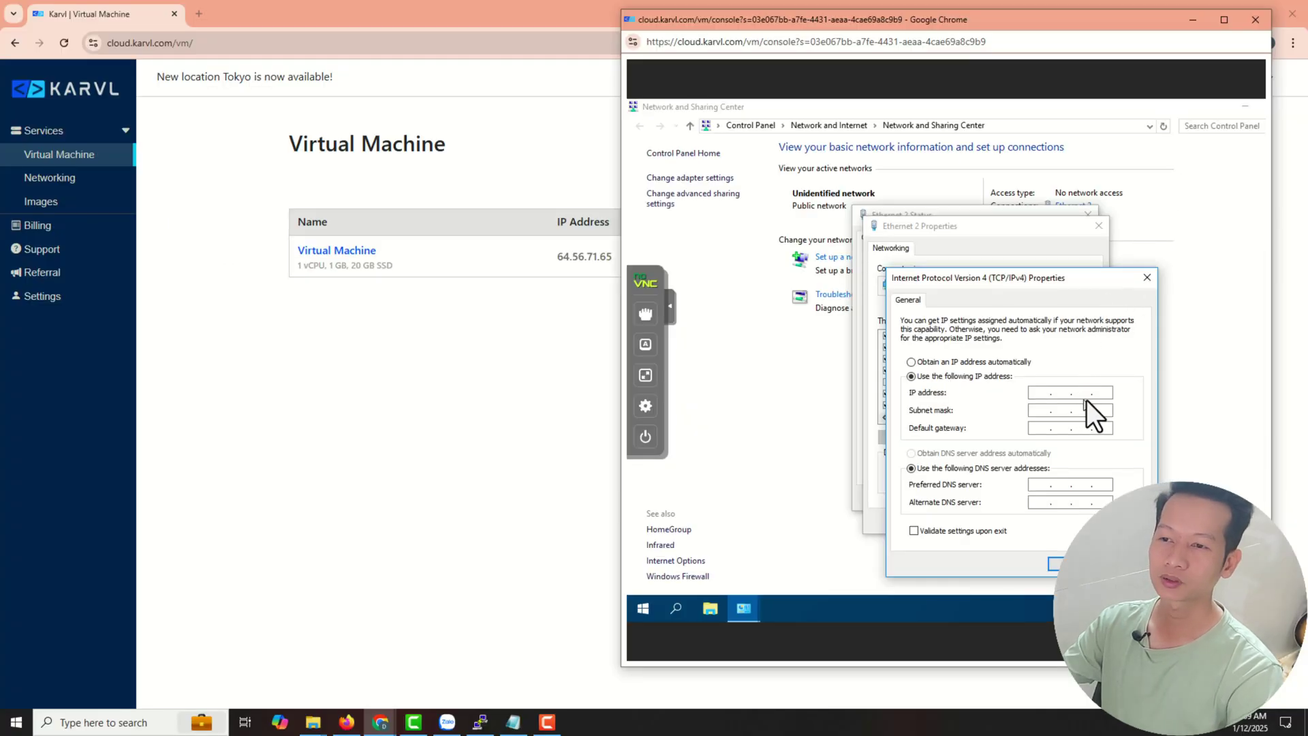
# Open the VM's Networking tab and read IPv4 64.56.71.65, mask 255.255.255.0, gateway 64.56.71.1.
pyautogui.click(492, 435)
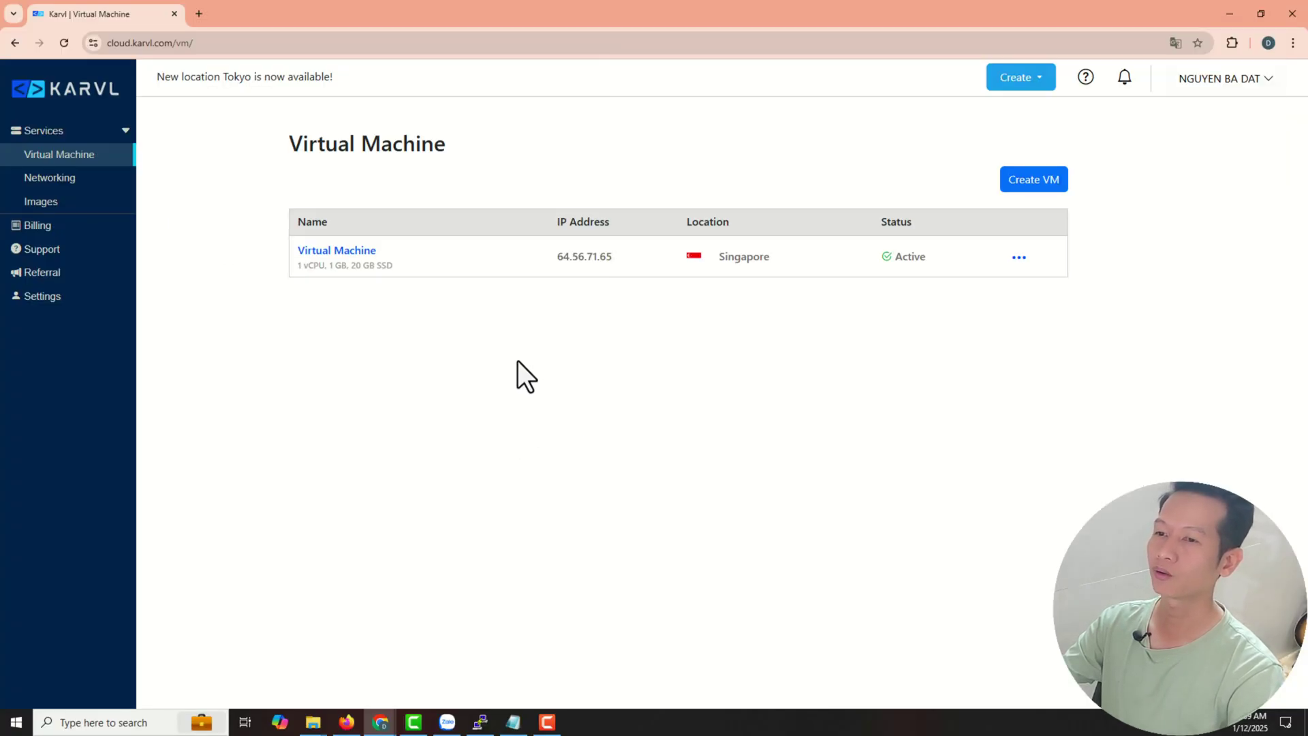
pyautogui.click(366, 267)
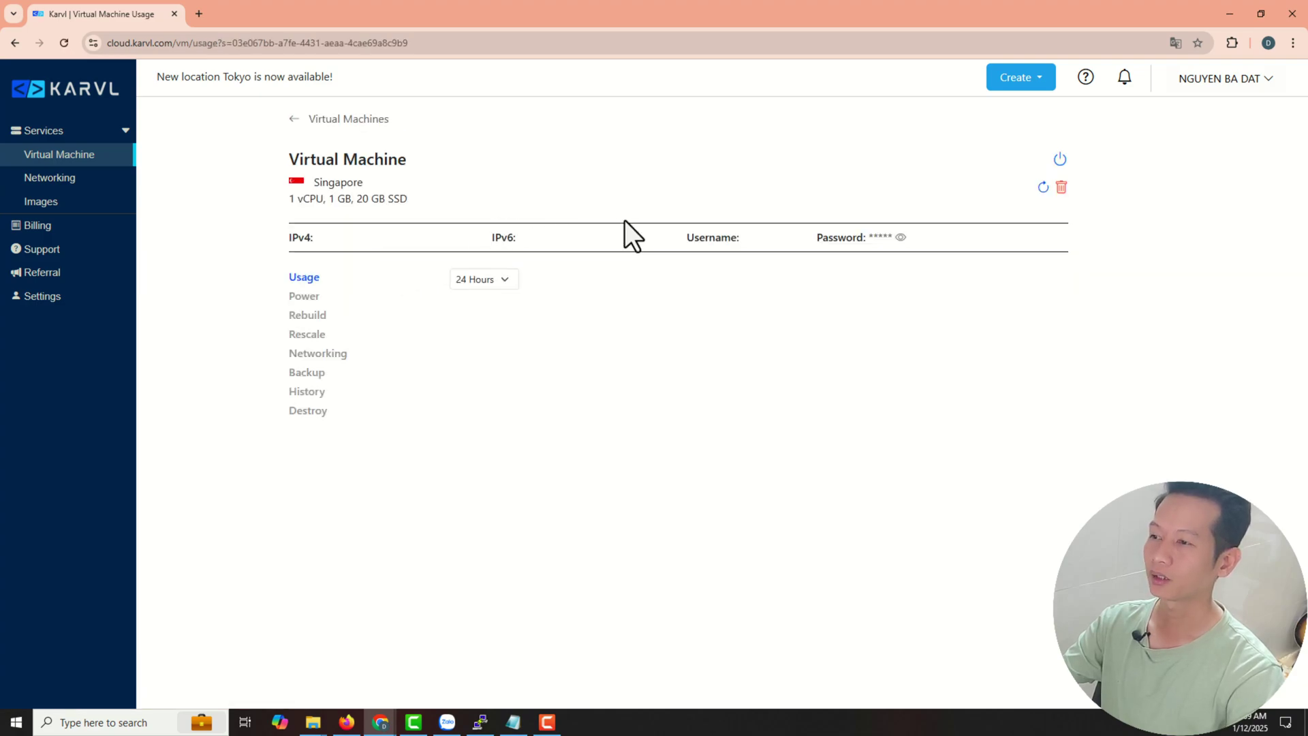
pyautogui.click(326, 355)
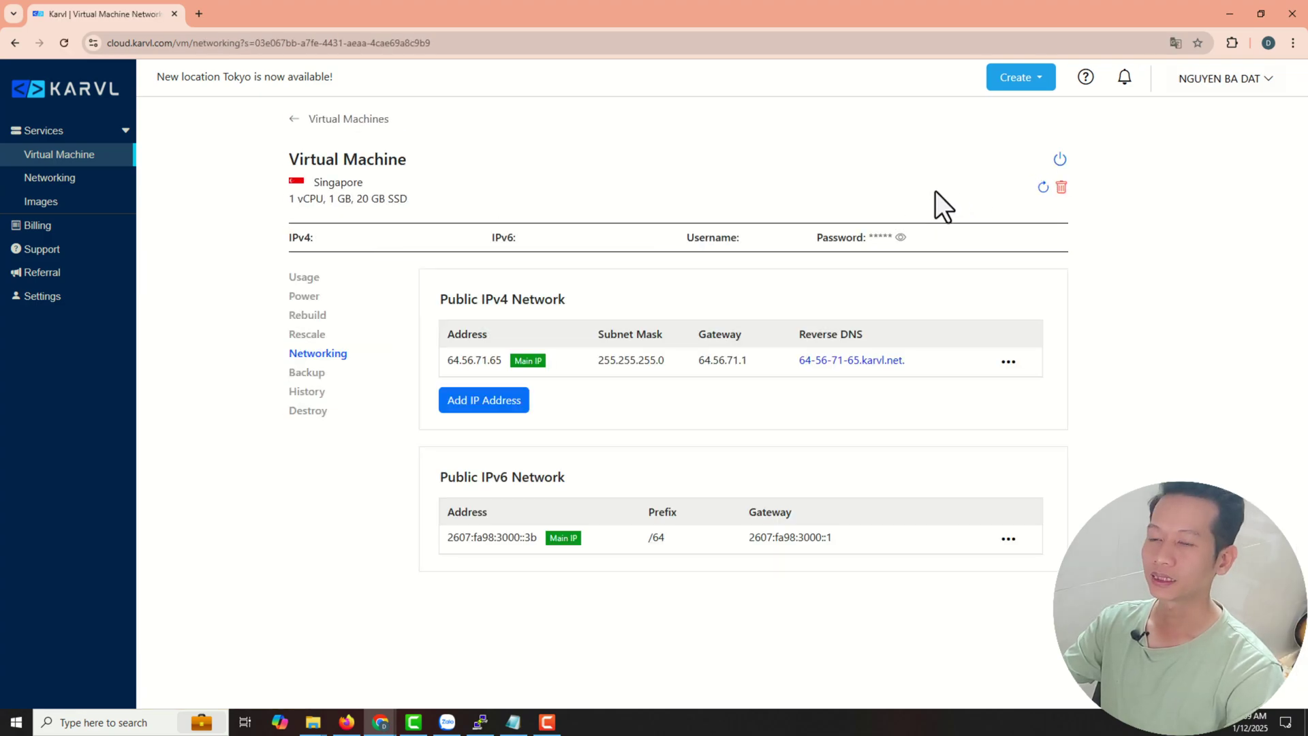
pyautogui.moveTo(460, 359); pyautogui.dragTo(476, 359)
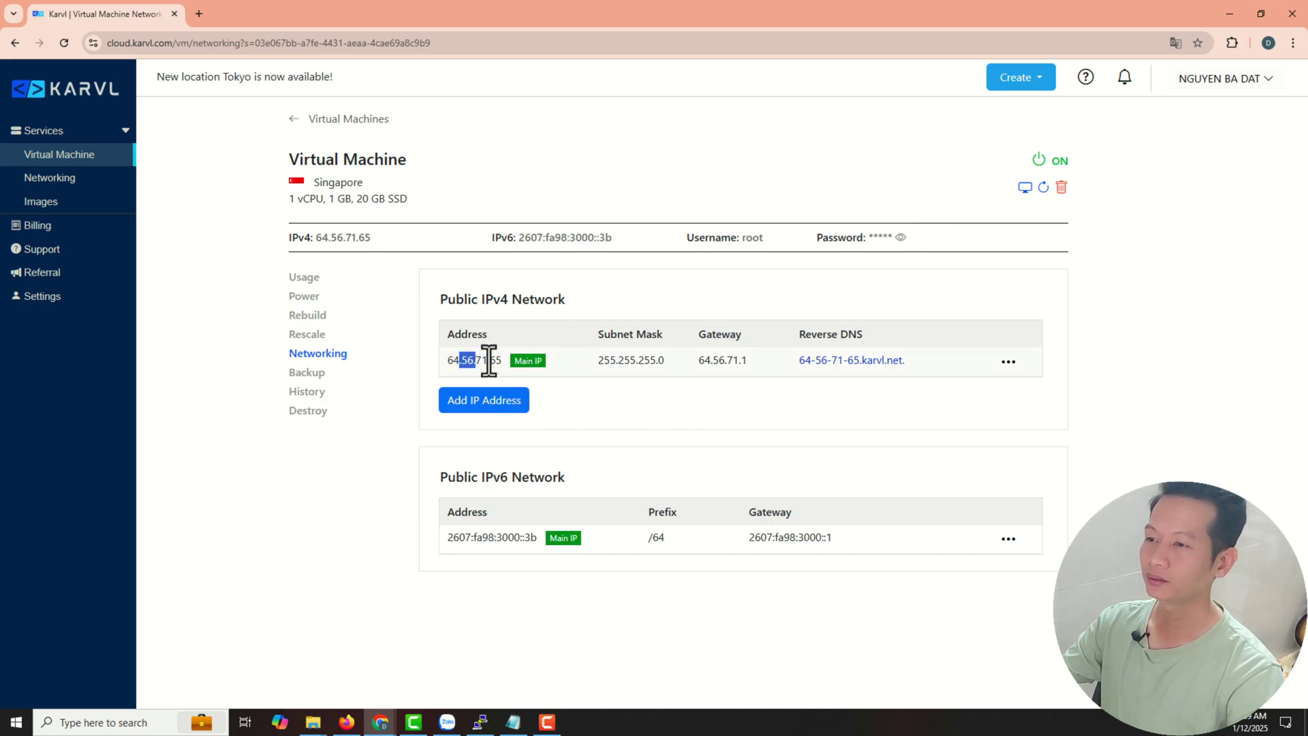
pyautogui.doubleClick(612, 361)
pyautogui.doubleClick(715, 360)
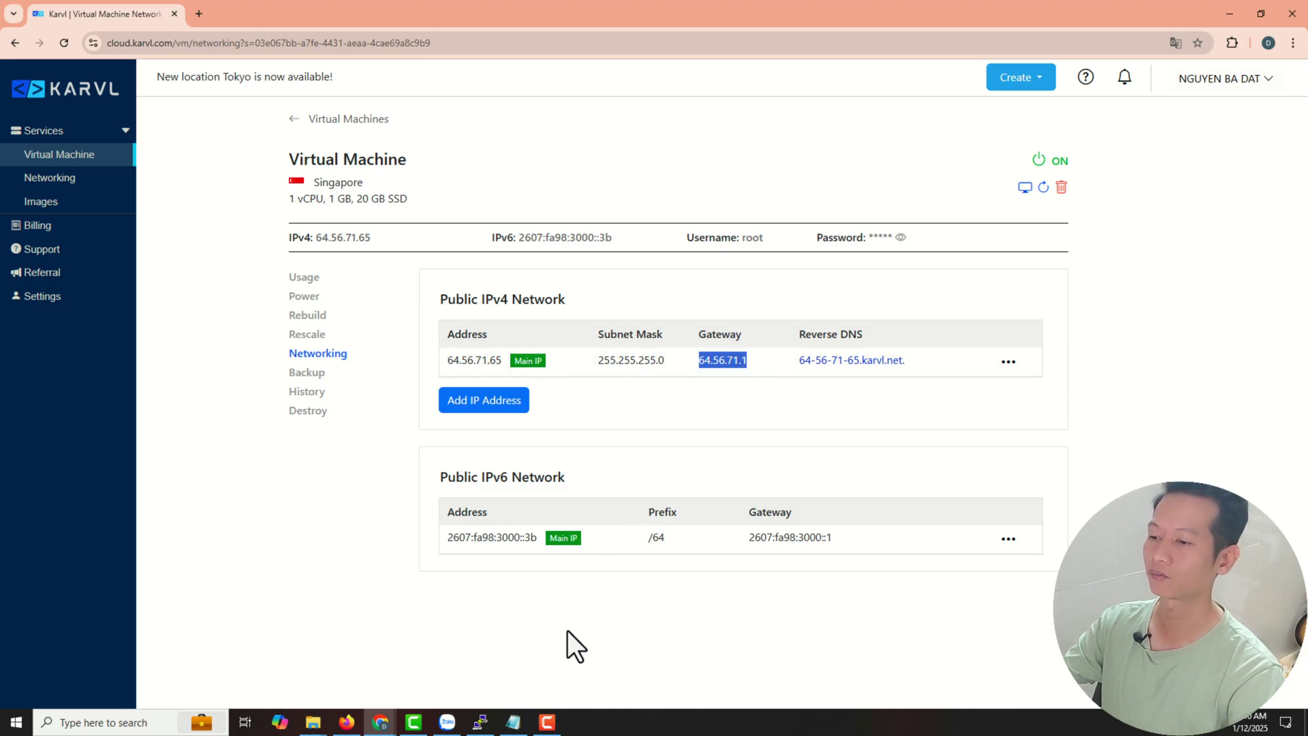
# Enter IP 64.56.71.65, subnet mask 255.255.255.0 and gateway 64.56.71.1 for Ethernet 2.
pyautogui.hotkey('alt', 'Tab')
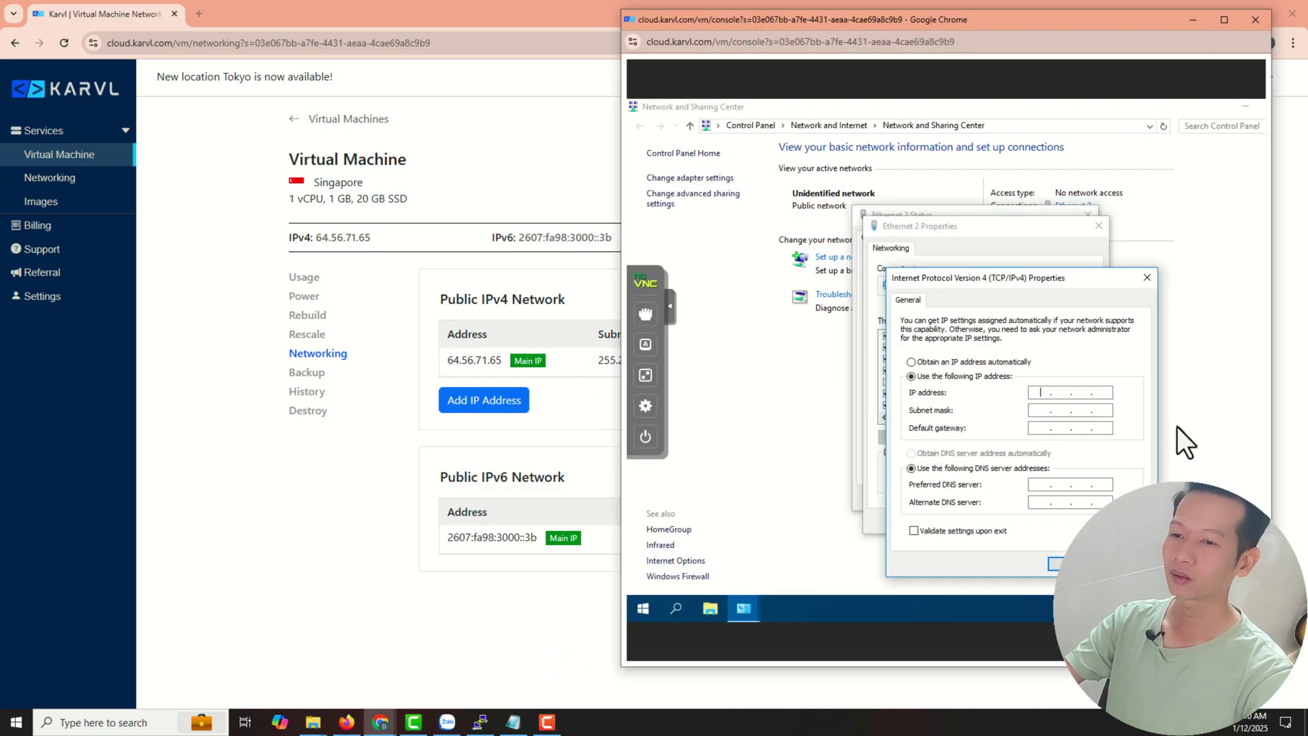
pyautogui.write('64')
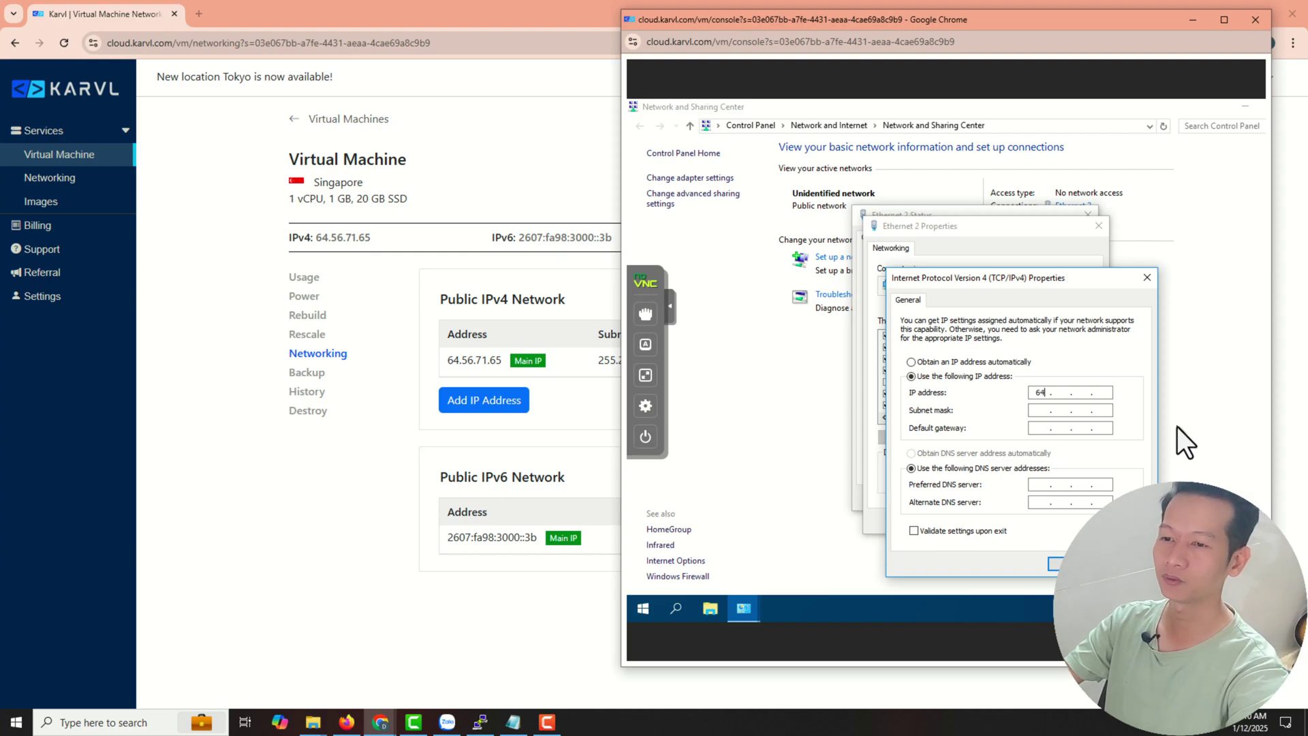
pyautogui.write('.56.71.')
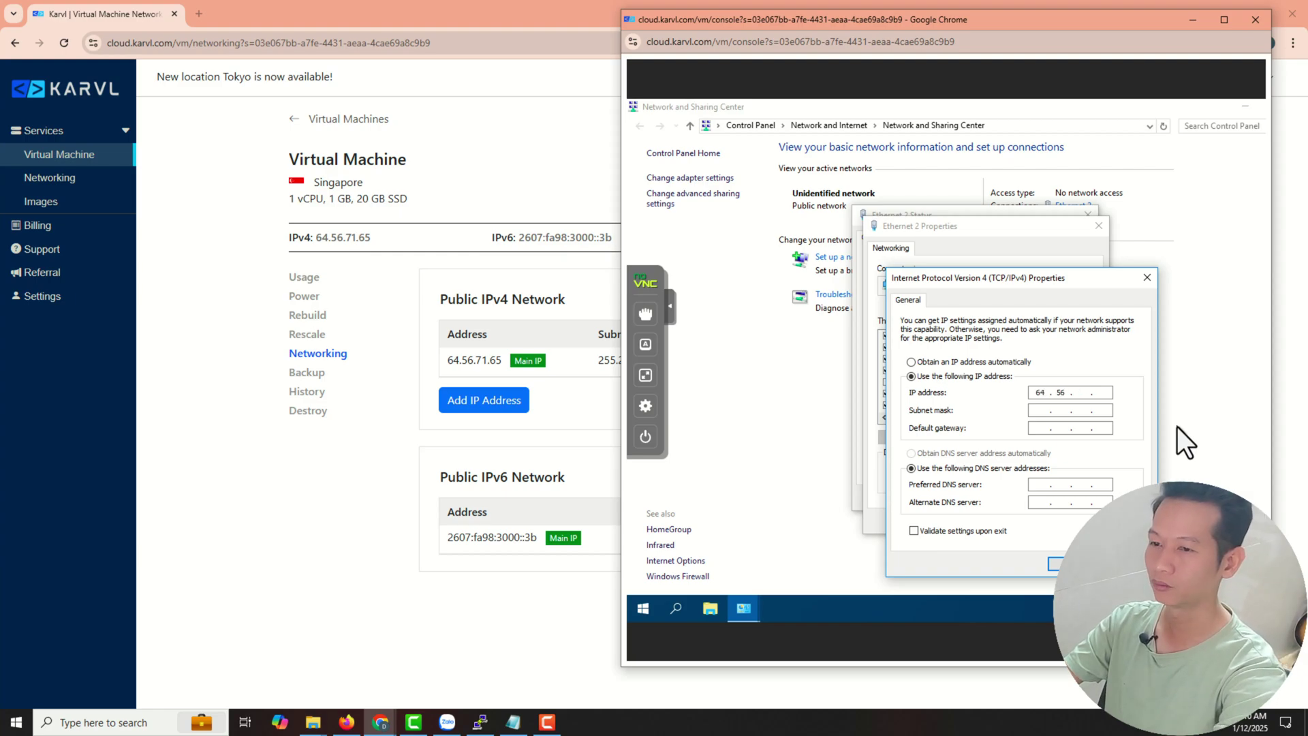
pyautogui.write('65')
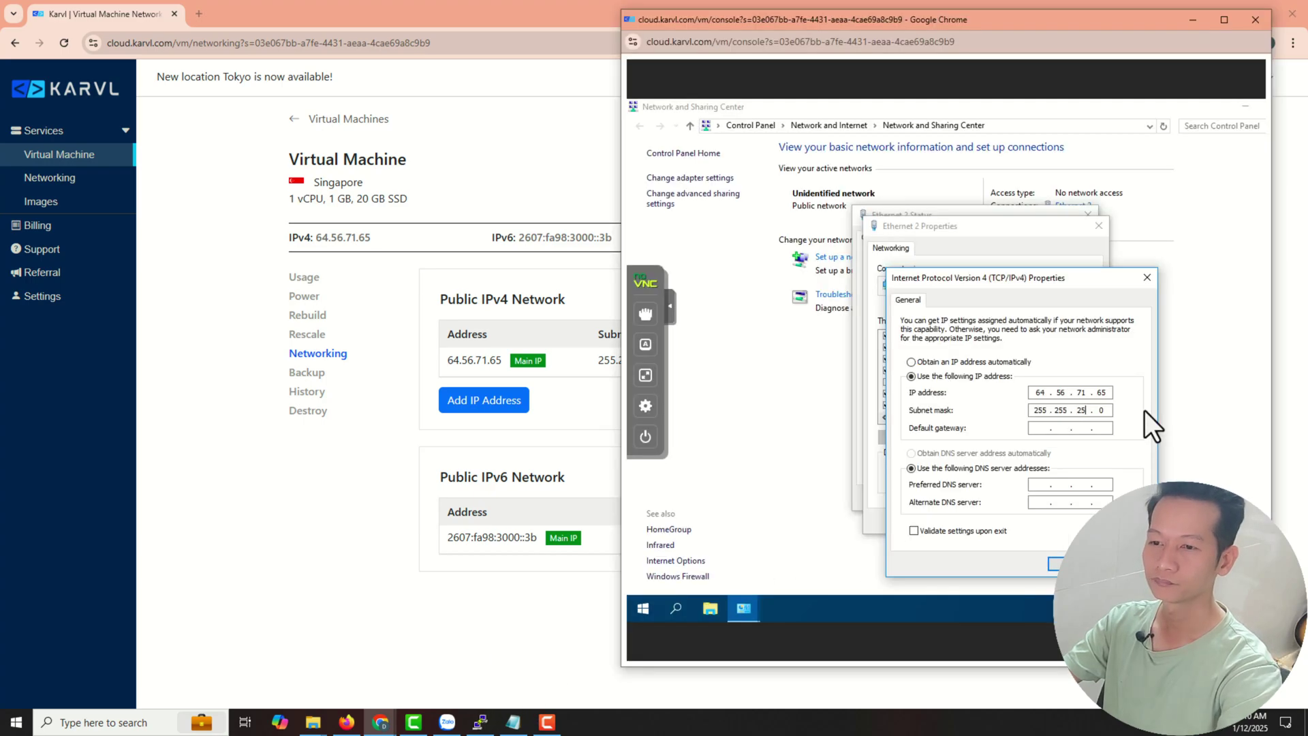
pyautogui.write('5 . ')
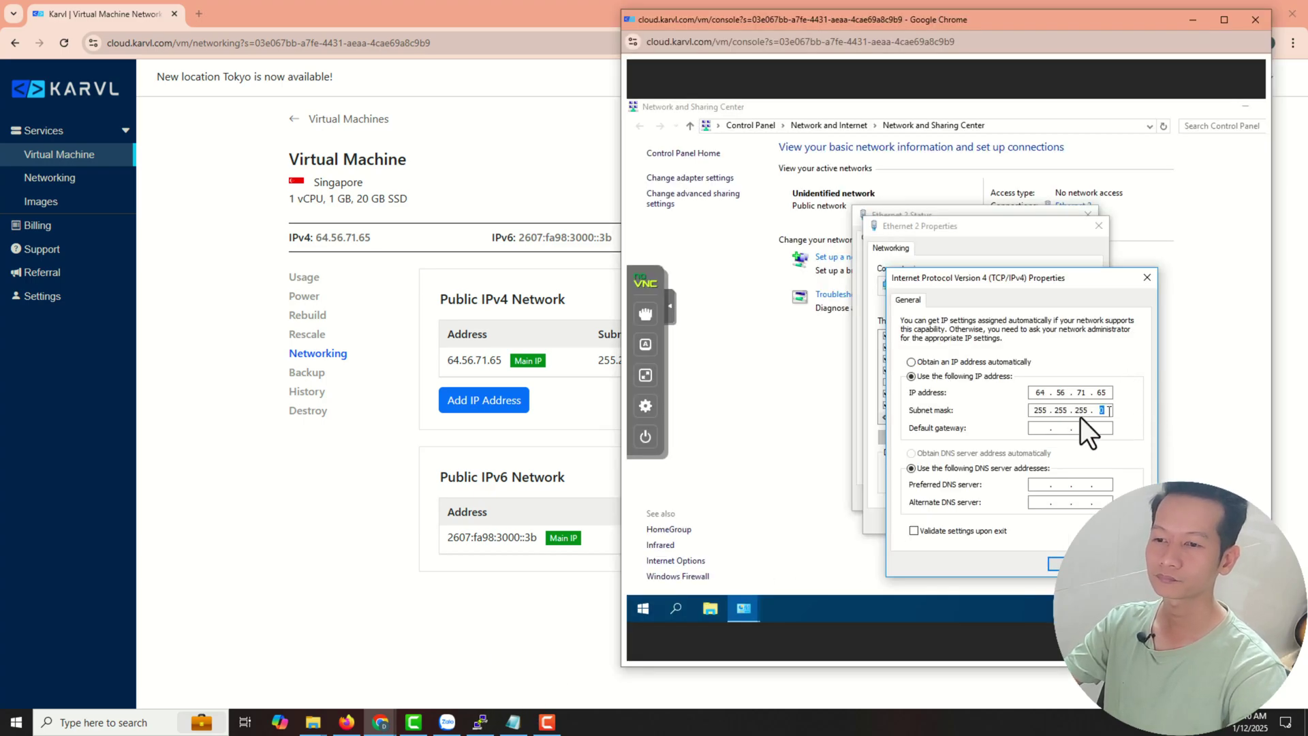
pyautogui.write('0')
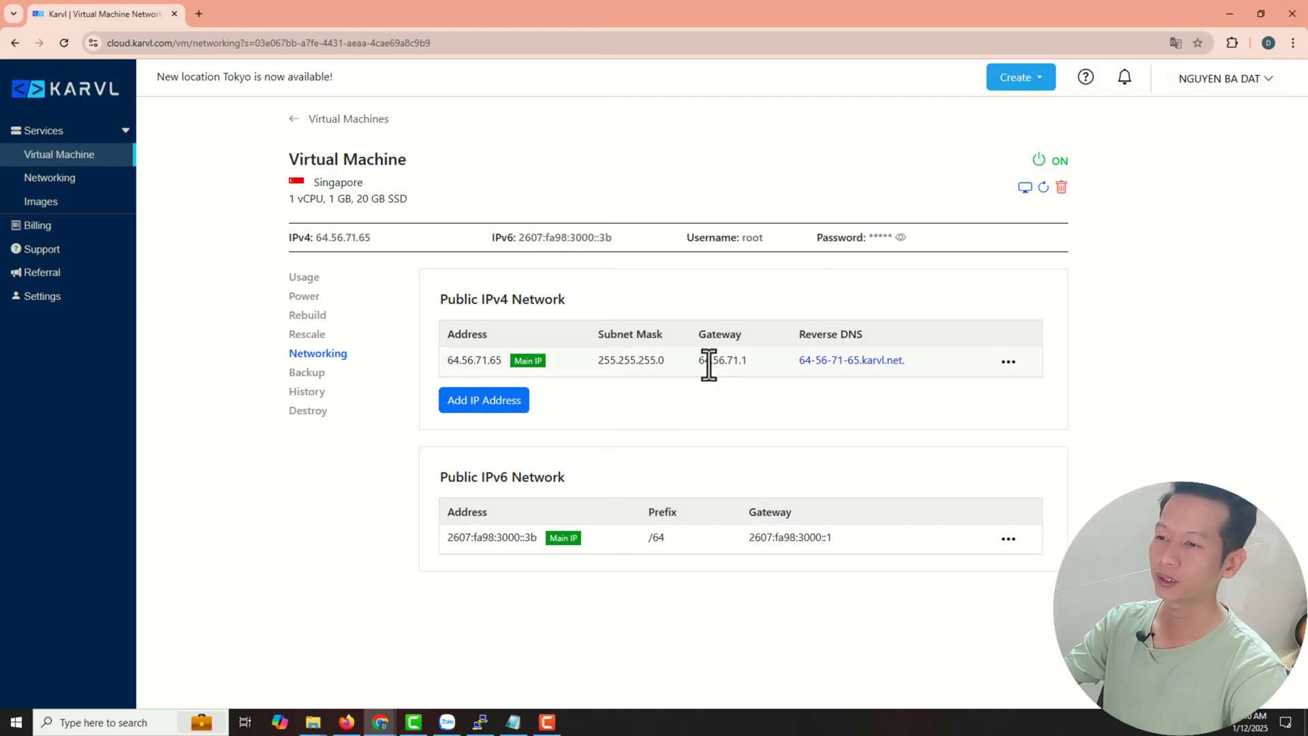
pyautogui.moveTo(702, 361); pyautogui.dragTo(683, 402)
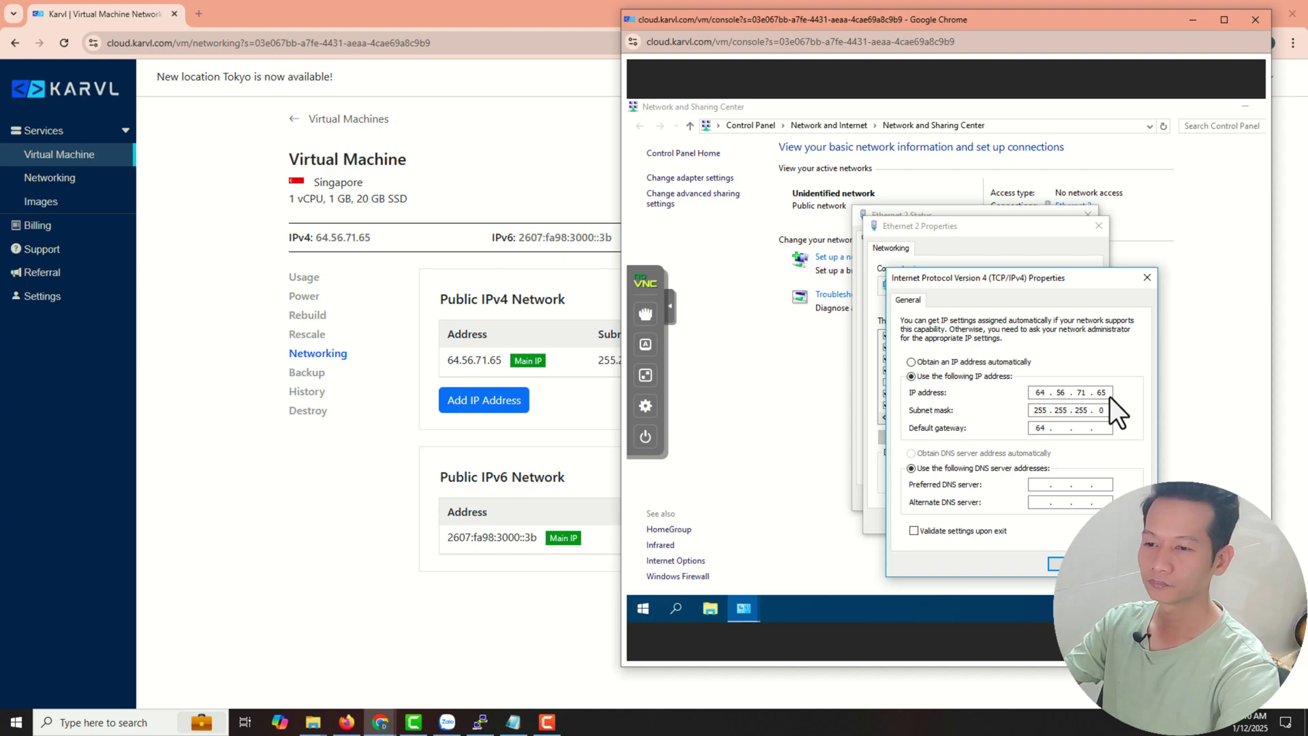
pyautogui.write('64 . ')
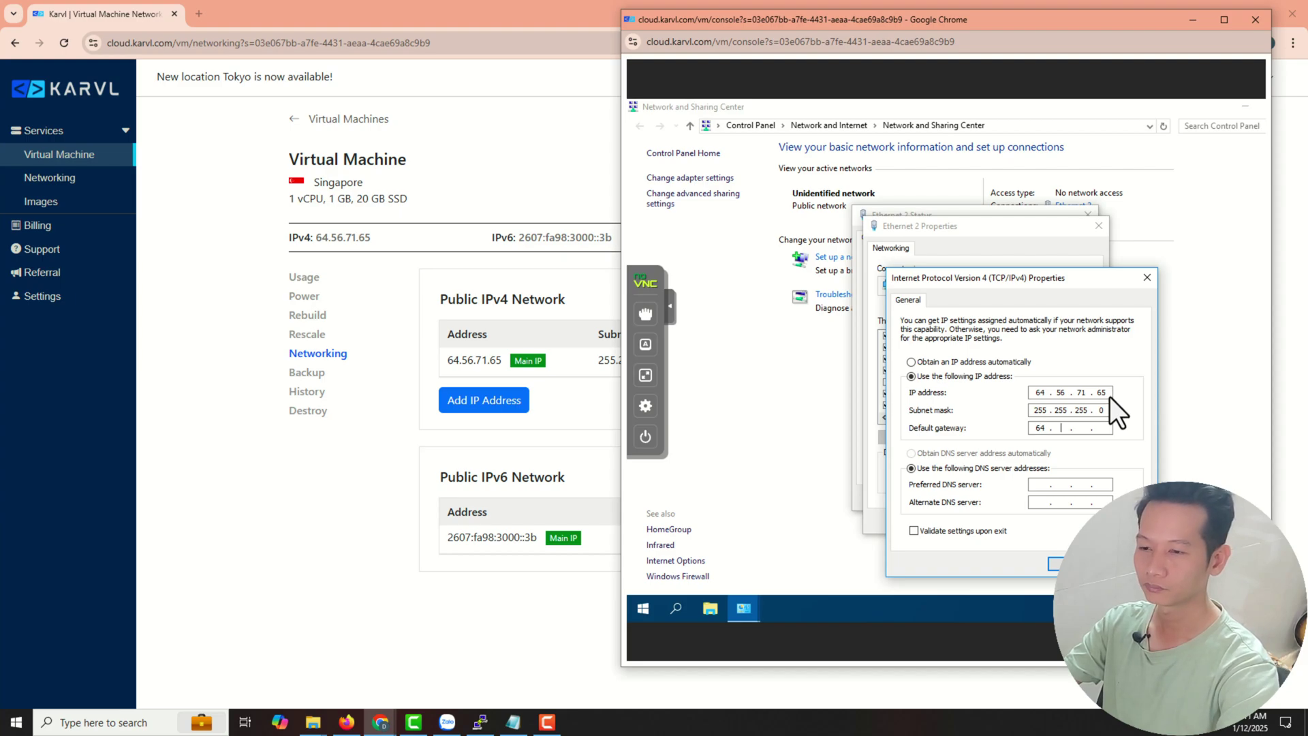
pyautogui.write('56 . 71 ')
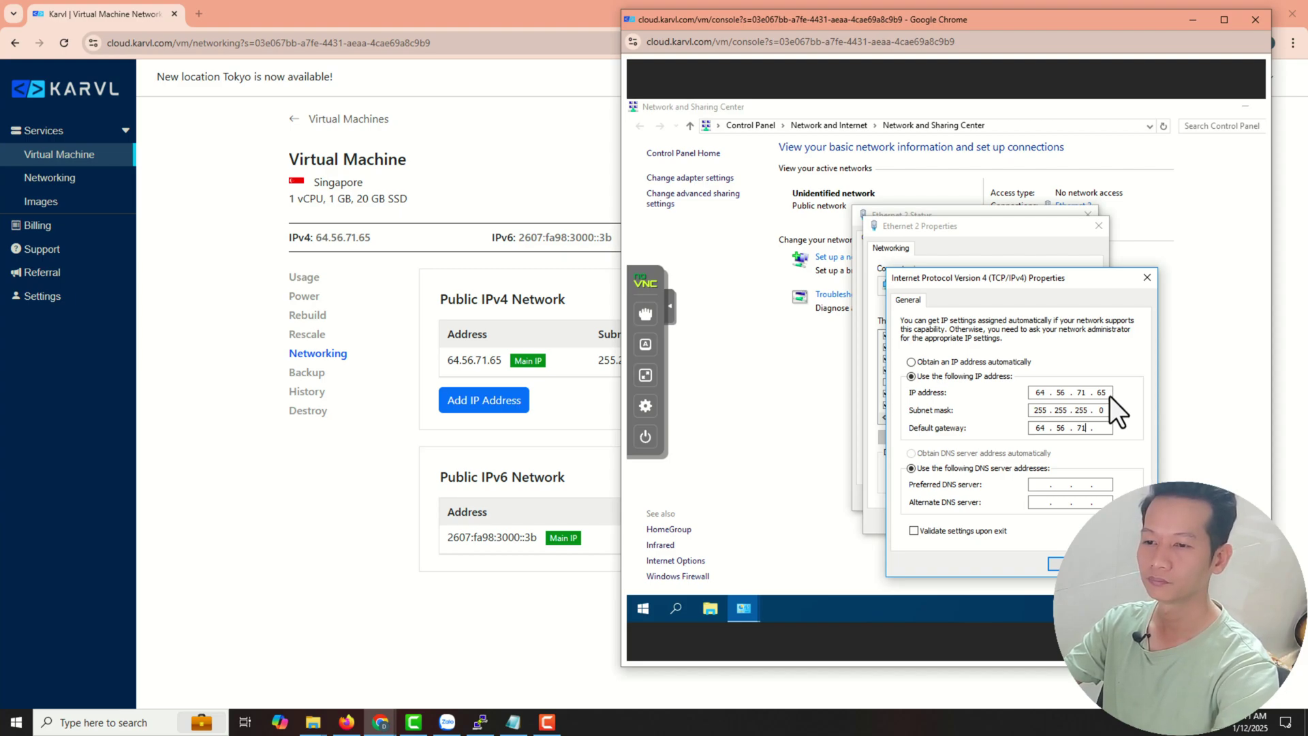
pyautogui.write('. 1')
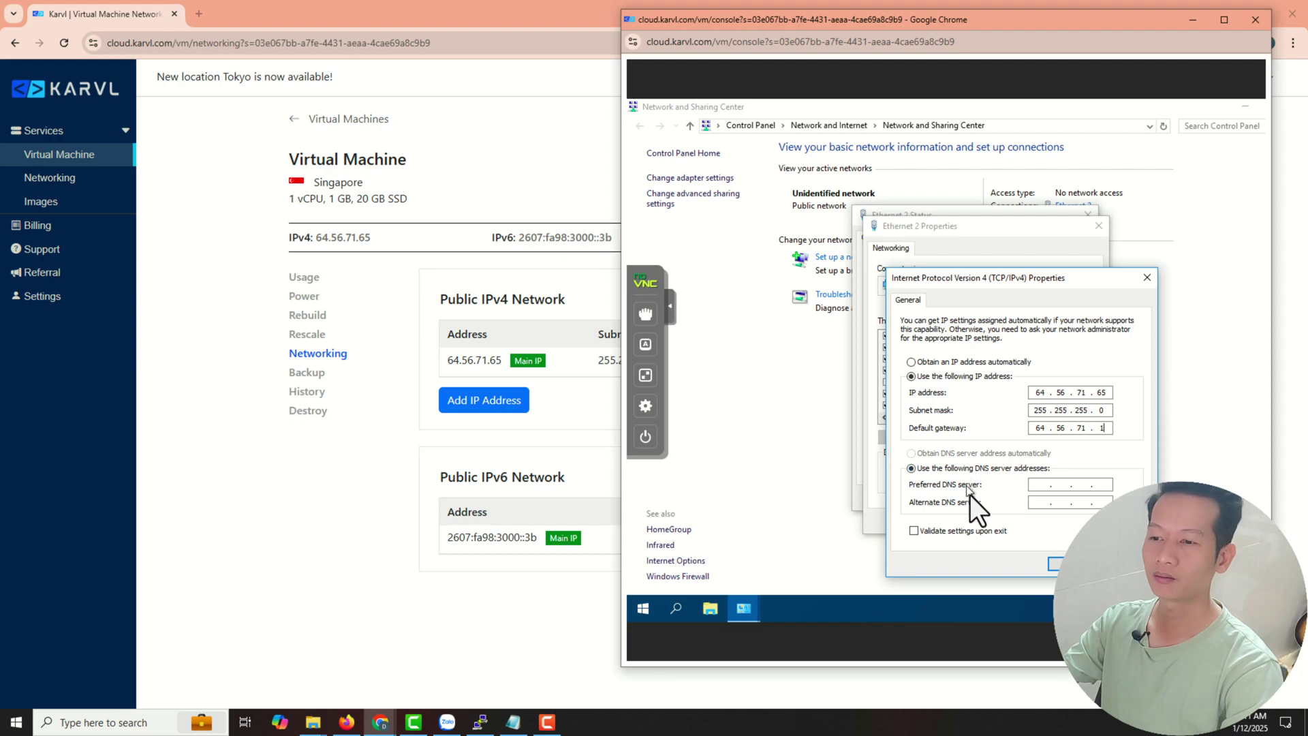
# Set DNS servers 8.8.8.8 and 4.4.4.4 and confirm the static IPv4 settings.
pyautogui.click(1040, 485)
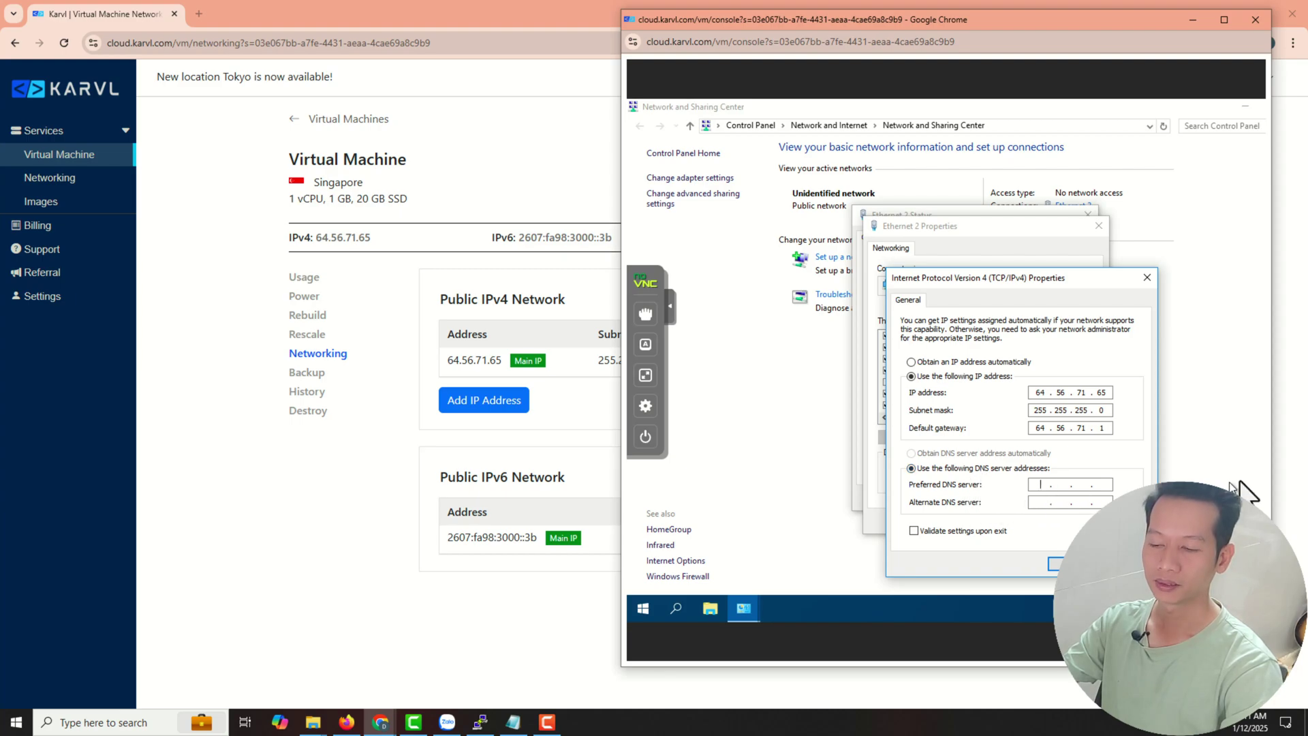
pyautogui.write('8 . ')
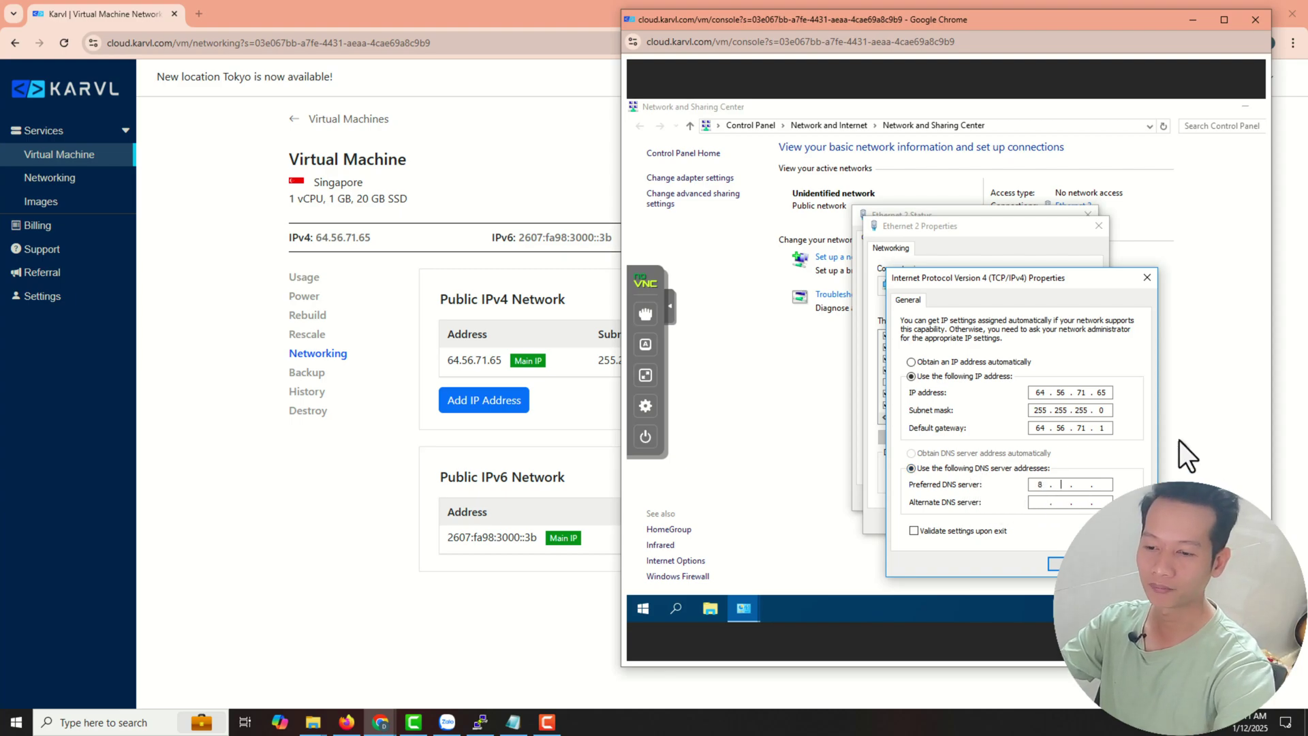
pyautogui.write('8 . 8 . 8')
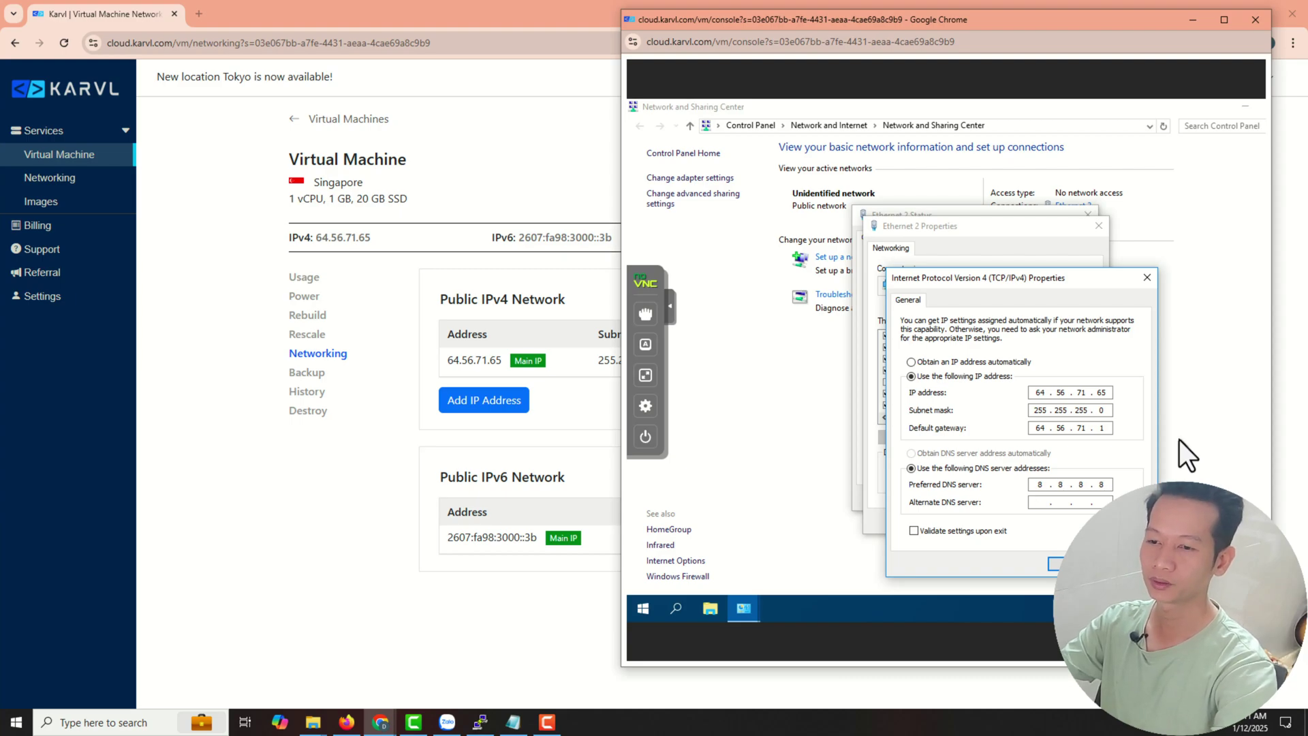
pyautogui.press('Tab')
pyautogui.write('4.4.4')
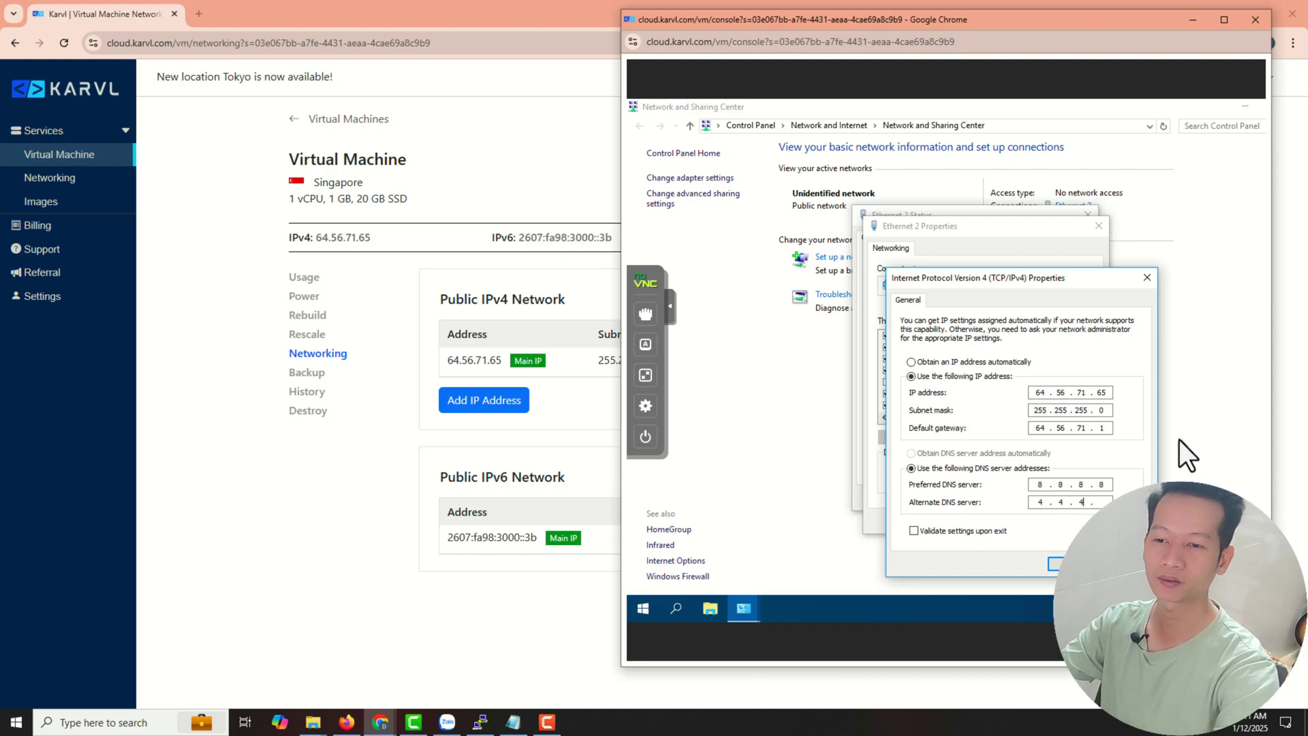
pyautogui.write('.4')
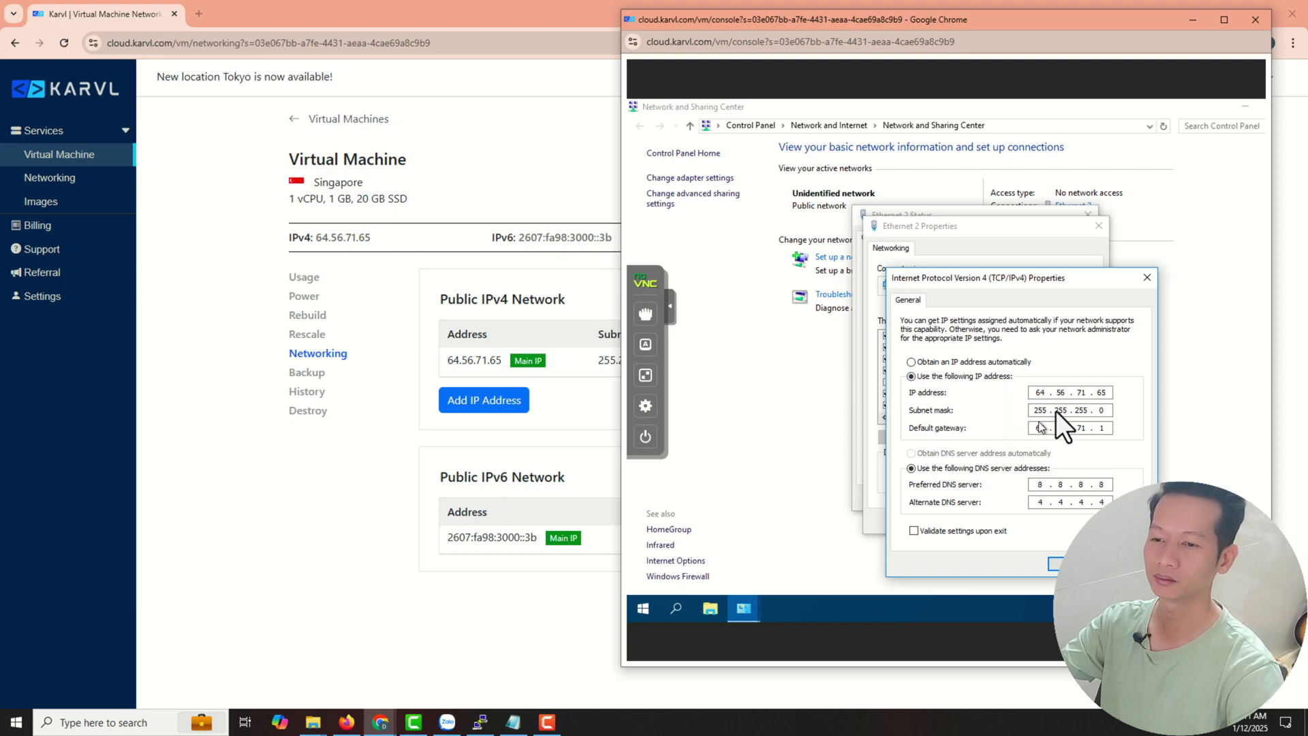
pyautogui.click(1061, 564)
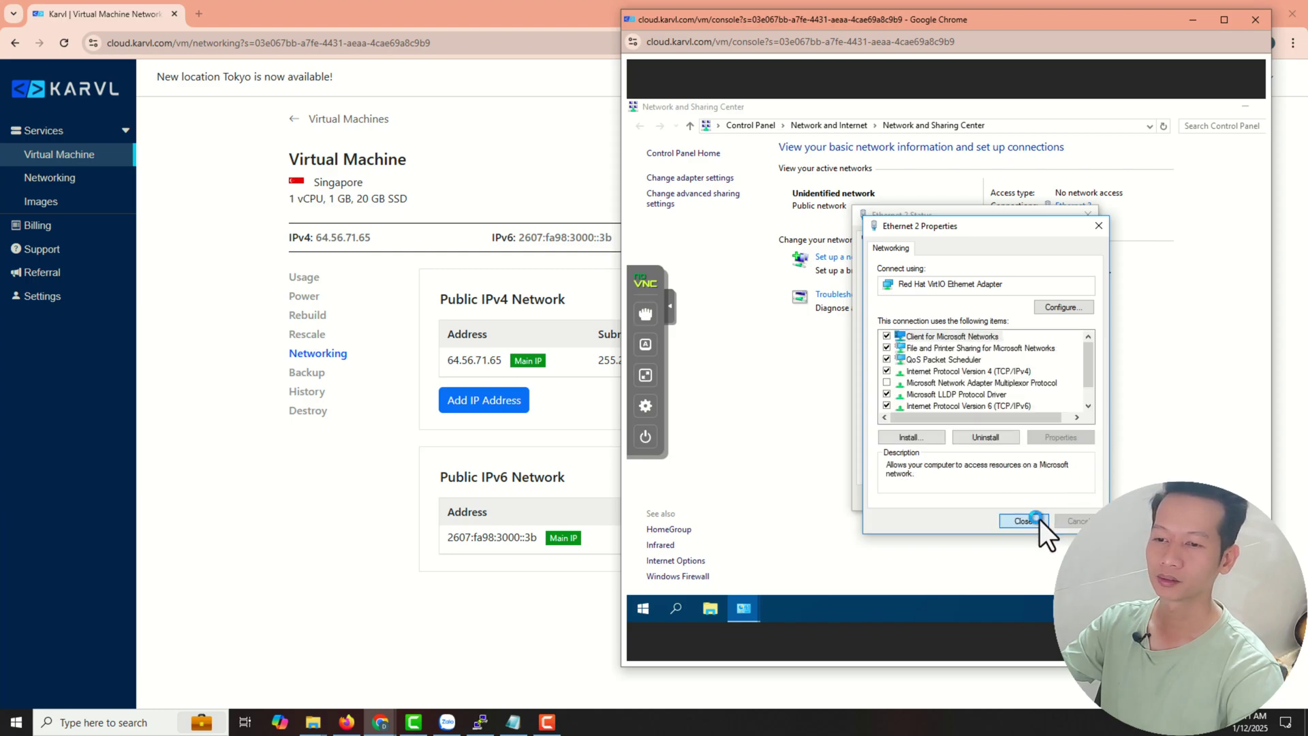
# Close the Ethernet 2 Properties and Status windows and allow discovery on Network 2.
pyautogui.click(1223, 21)
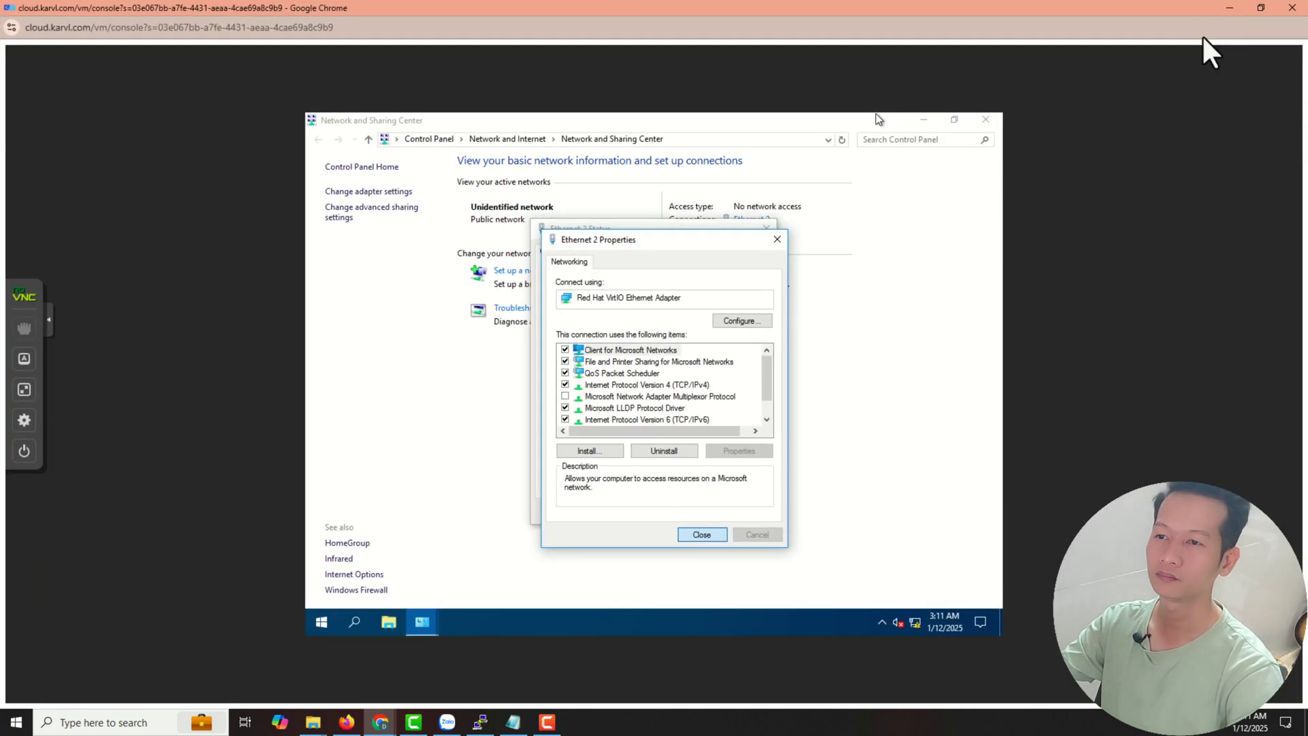
pyautogui.click(722, 533)
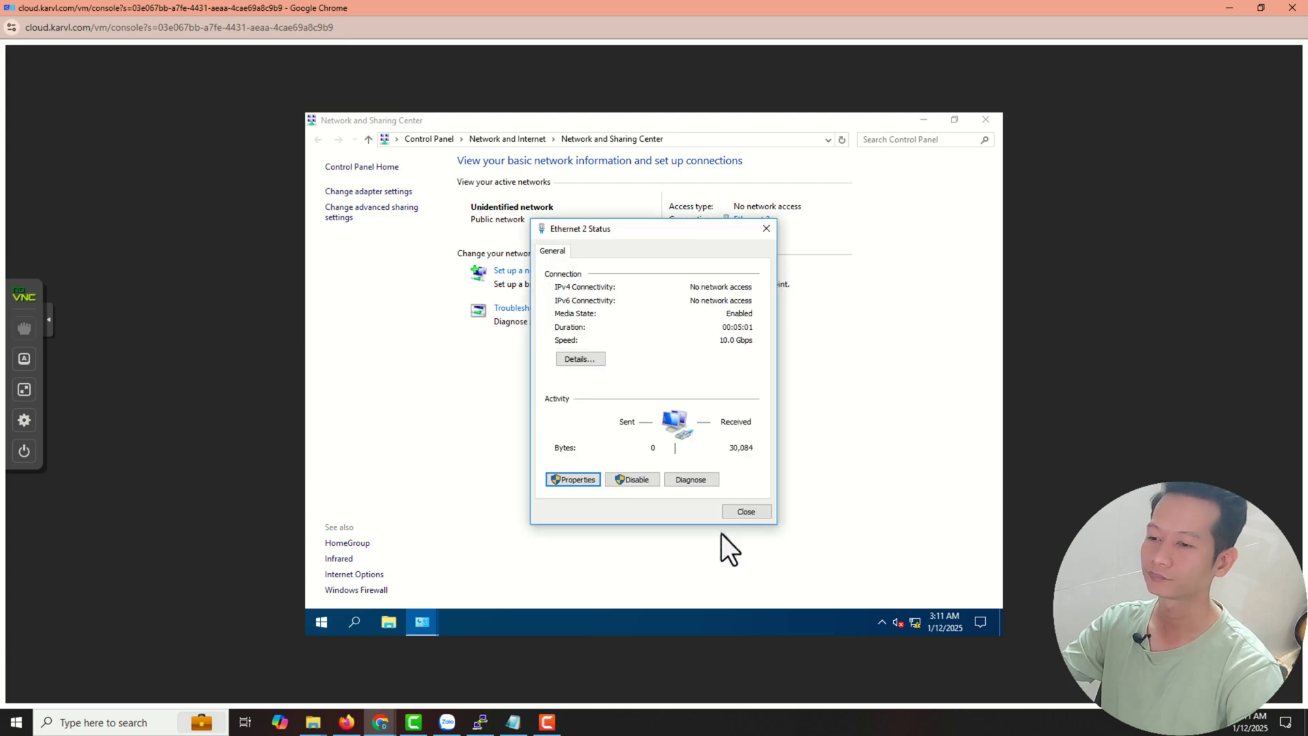
pyautogui.click(758, 513)
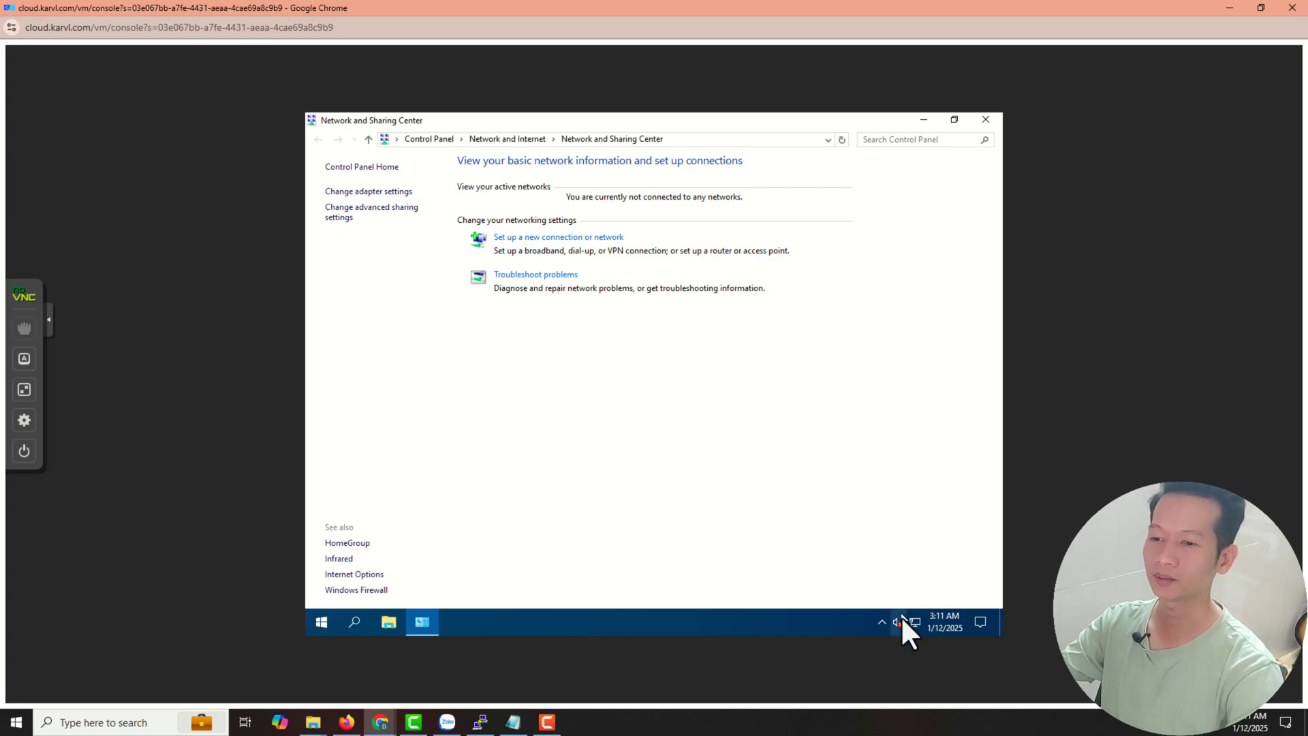
pyautogui.moveTo(917, 626)
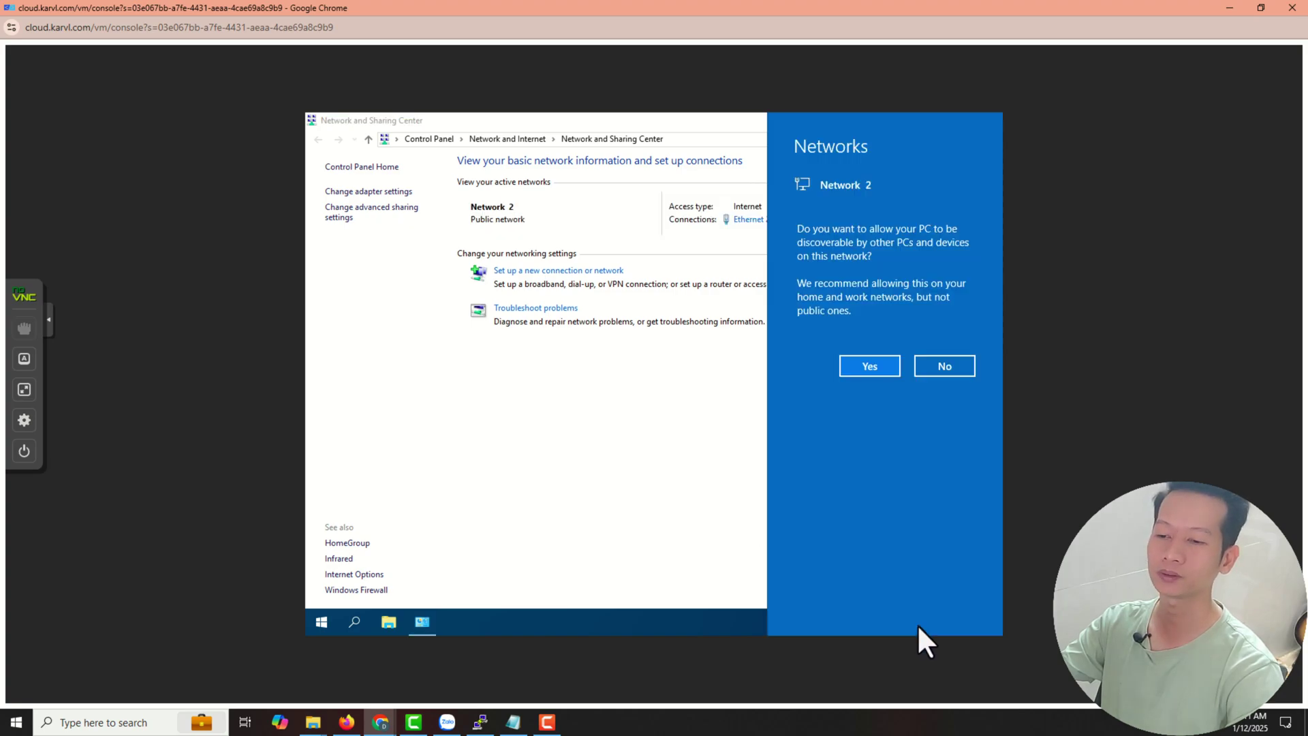
pyautogui.click(873, 371)
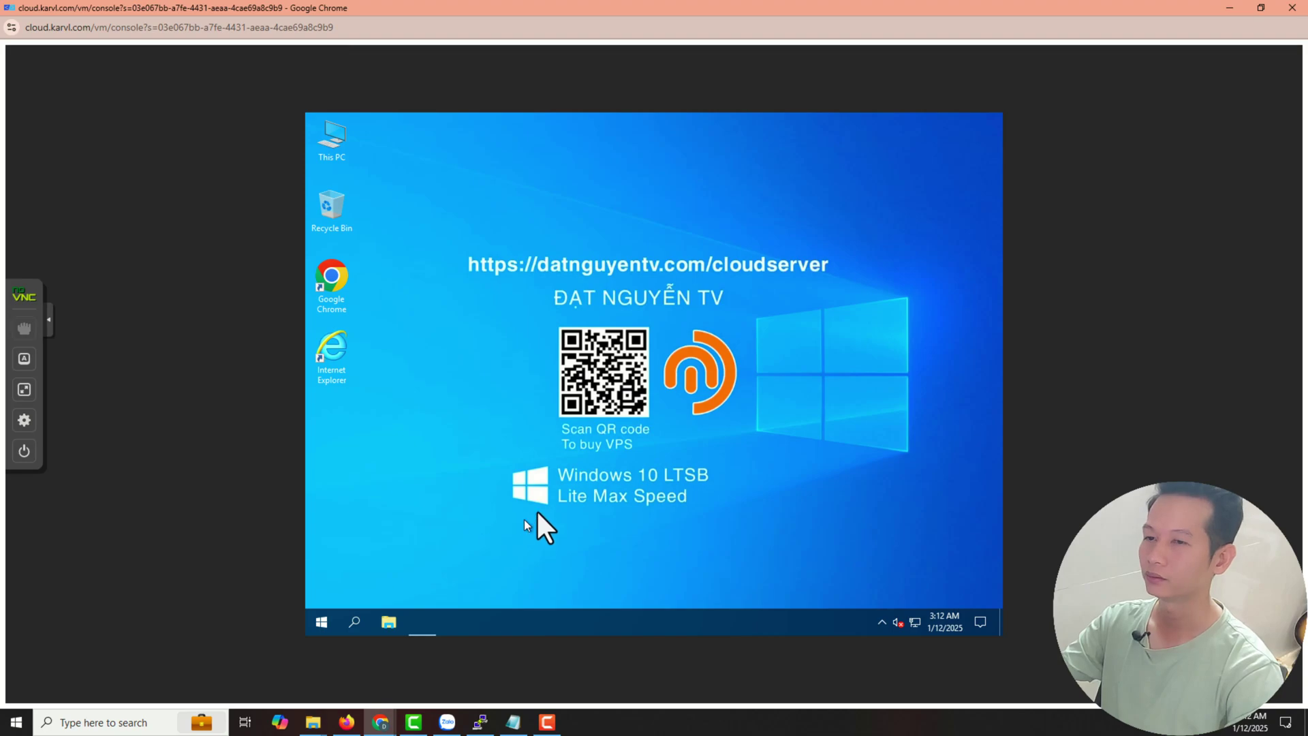
# Copy the VPS IPv4 address 64.56.71.65 from the Karvl Networking page.
pyautogui.click(1294, 8)
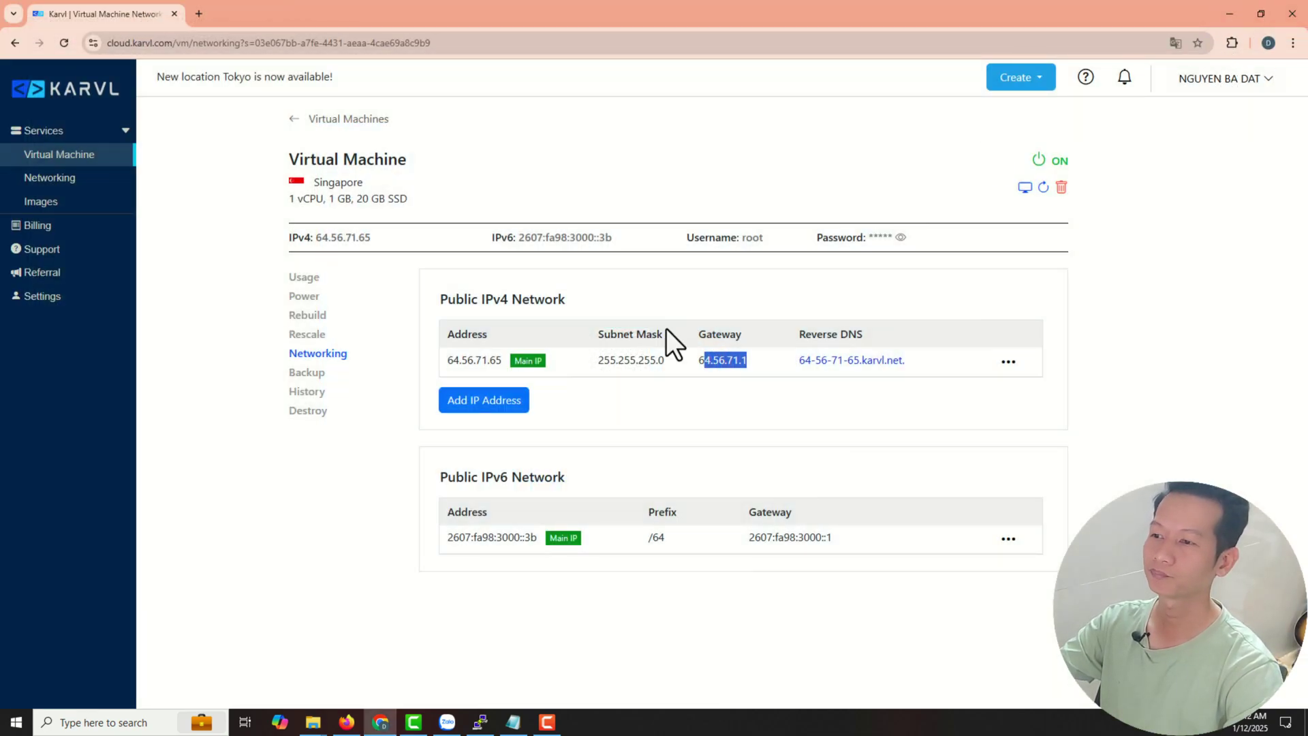
pyautogui.click(476, 362)
pyautogui.moveTo(447, 362); pyautogui.dragTo(502, 363)
pyautogui.hotkey('ctrl', 'c')
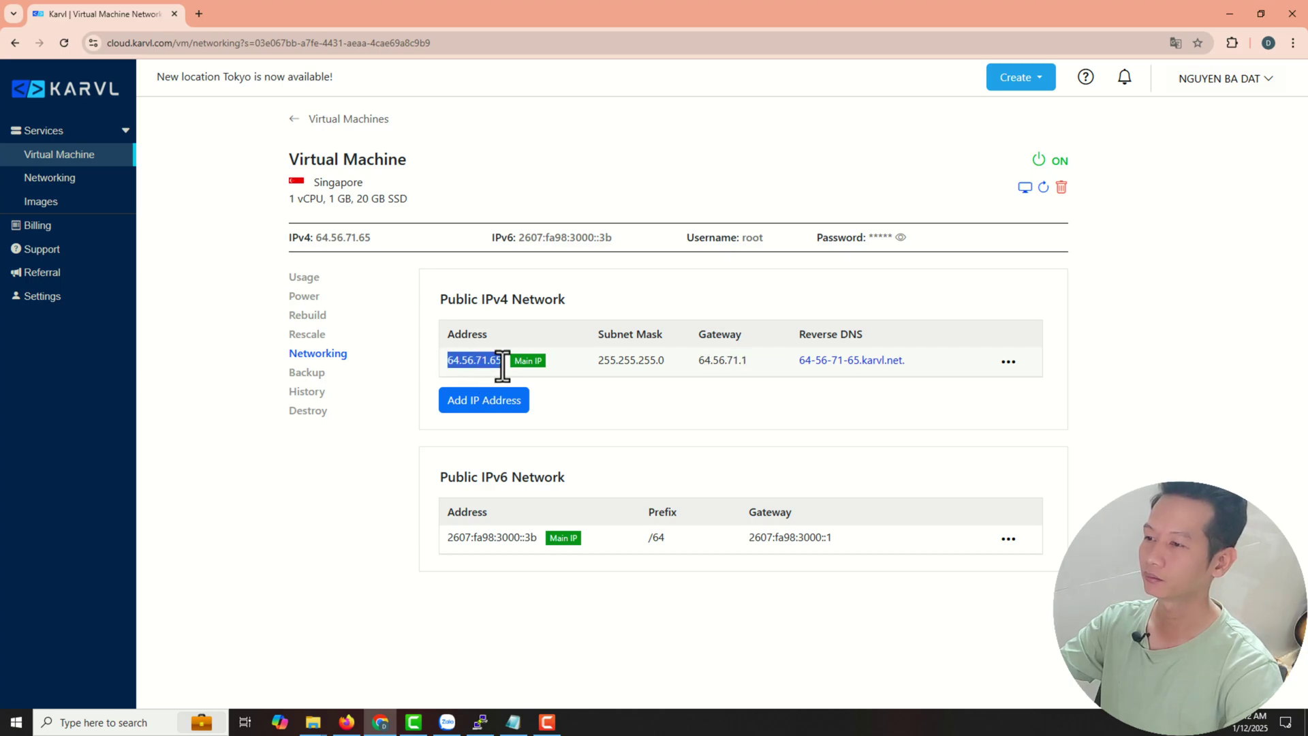
pyautogui.click(298, 535)
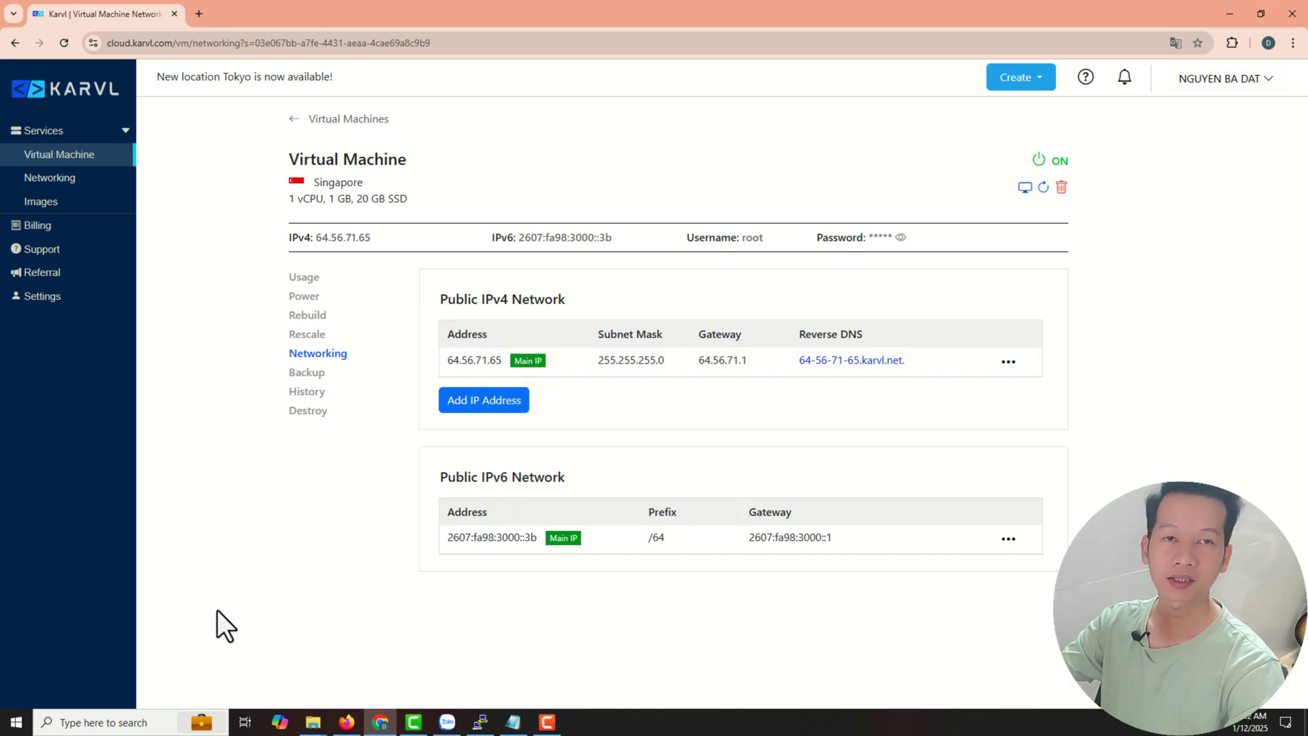
# Launch Remote Desktop Connection with mstsc and paste 64.56.71.65 as the computer.
pyautogui.press('super+r')
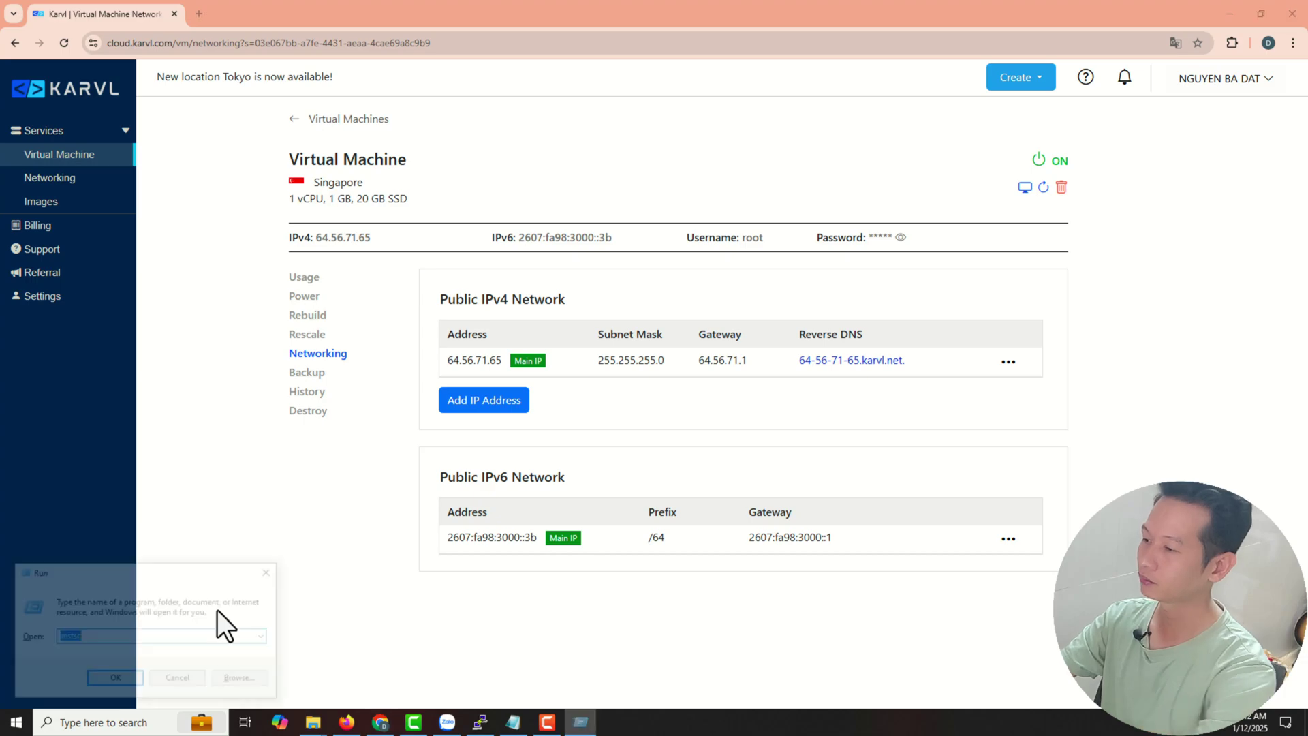
pyautogui.press('Return')
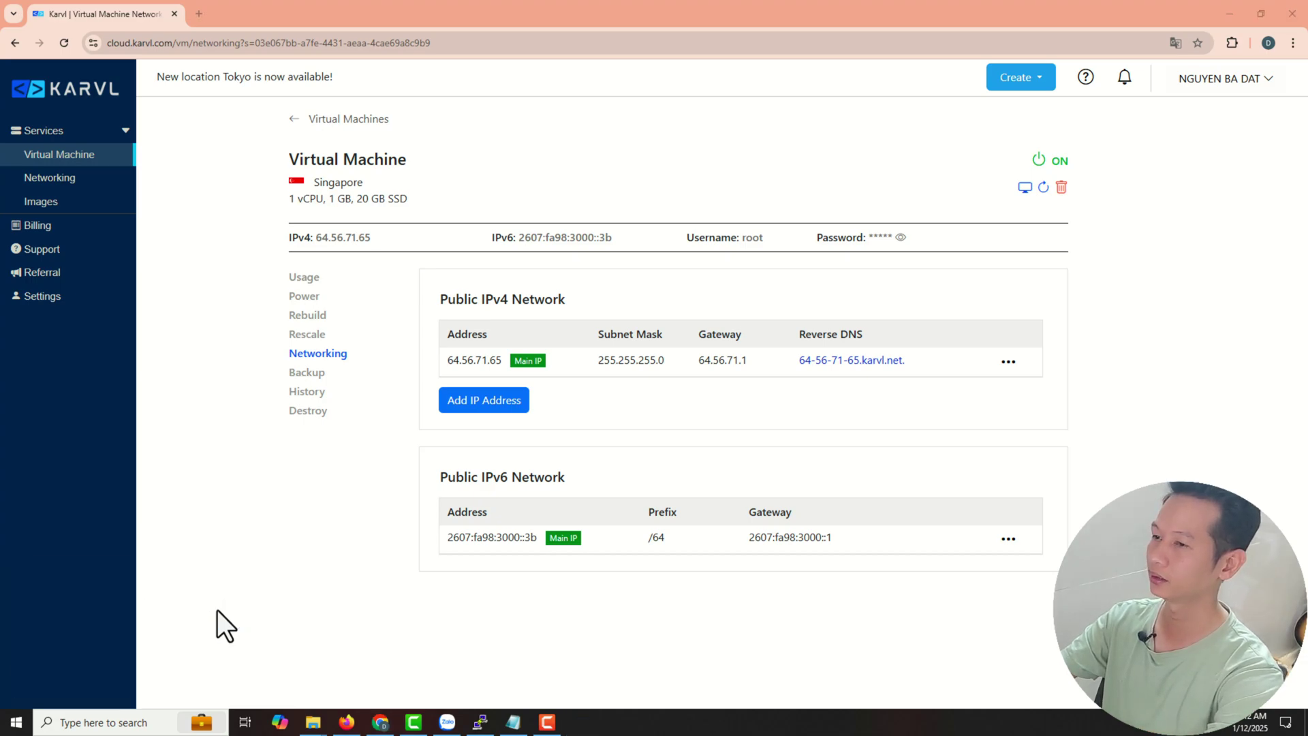
pyautogui.hotkey('ctrl', 'v')
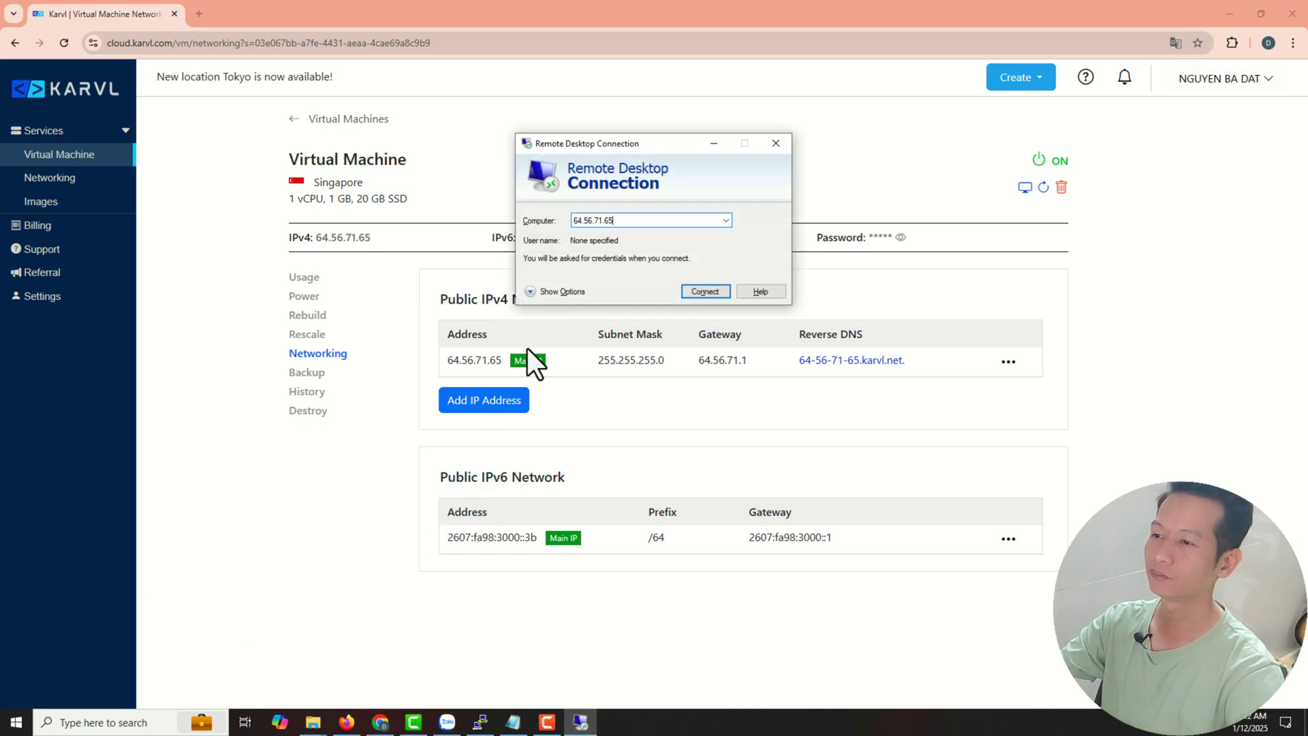
# Set the user name to Administrator and start connecting to 64.56.71.65.
pyautogui.click(530, 291)
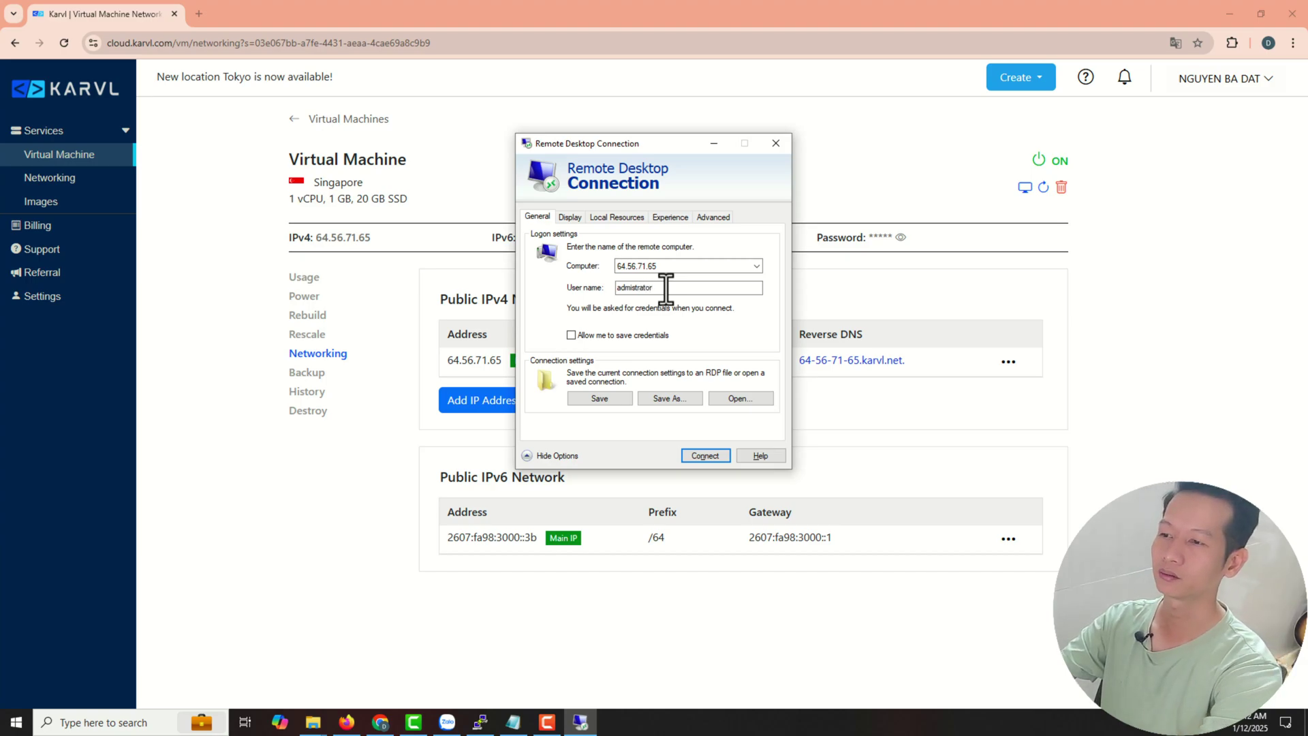
pyautogui.press('Return')
pyautogui.press('Return')
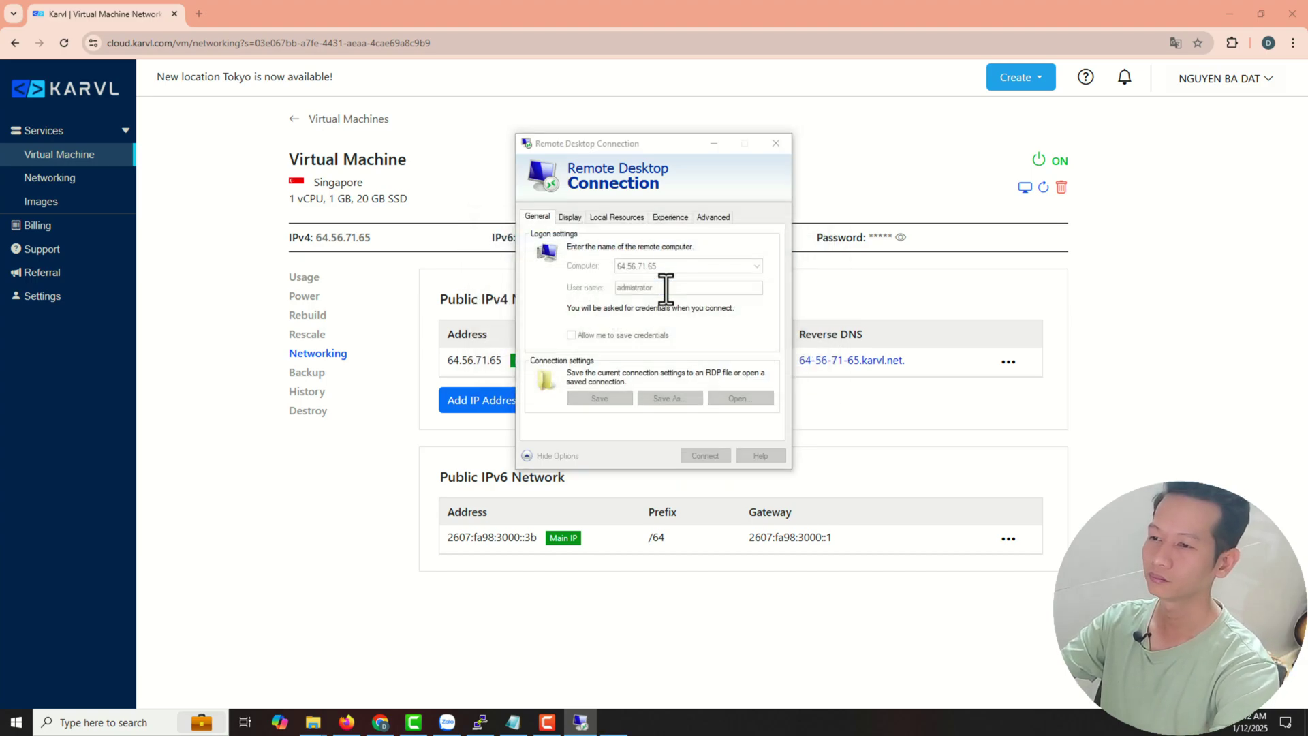
pyautogui.write('********')
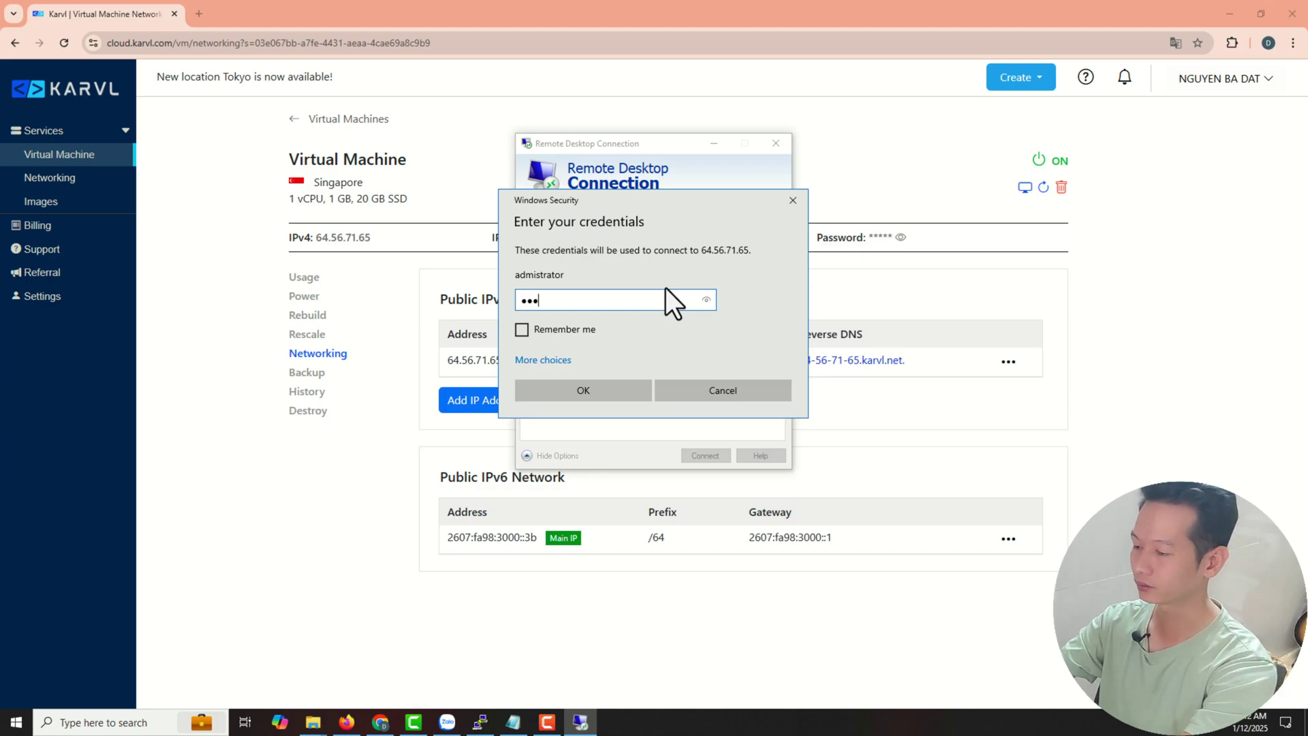
pyautogui.write('*******')
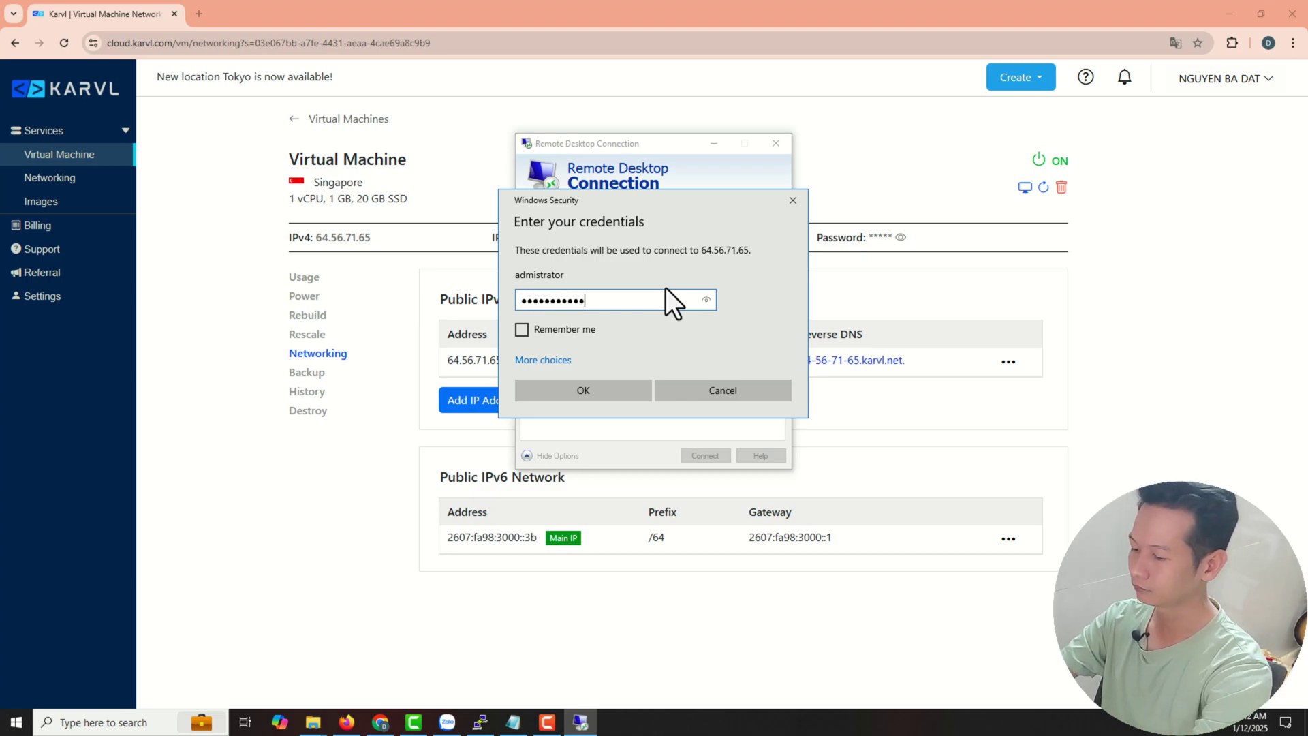
pyautogui.press('Return')
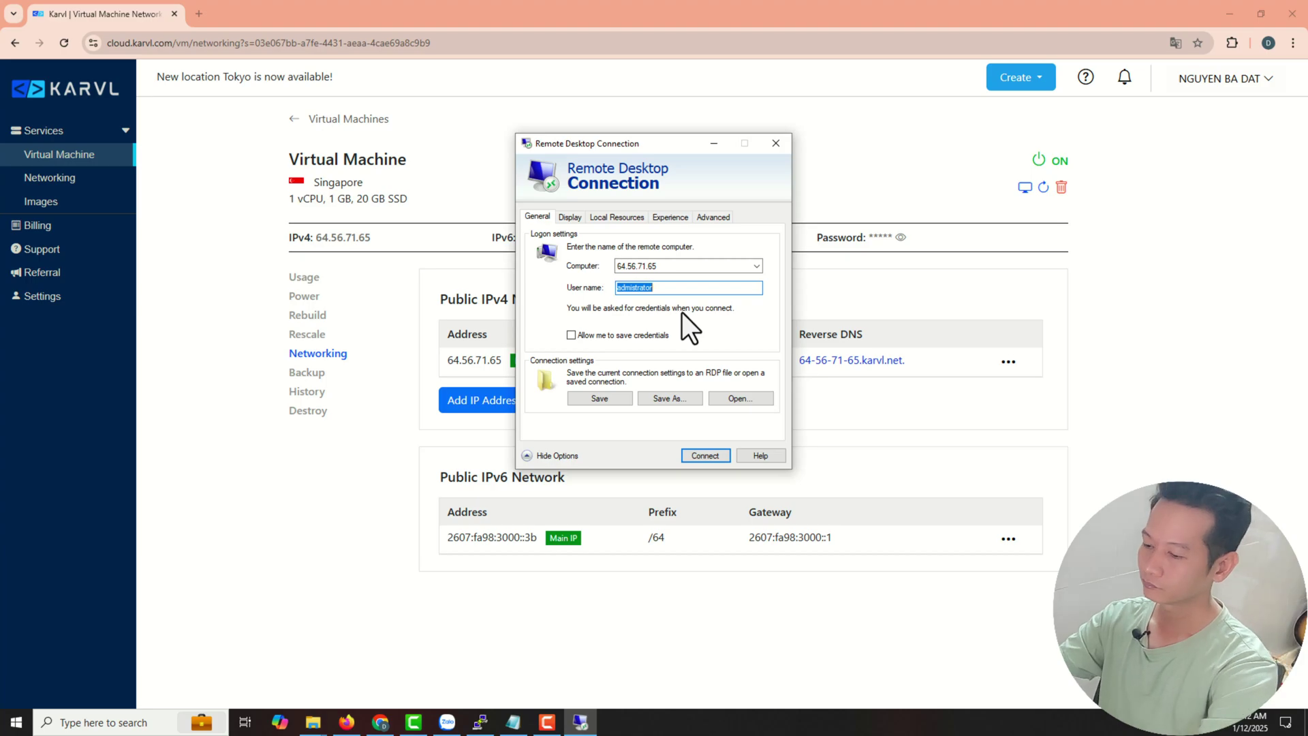
pyautogui.write('Admini')
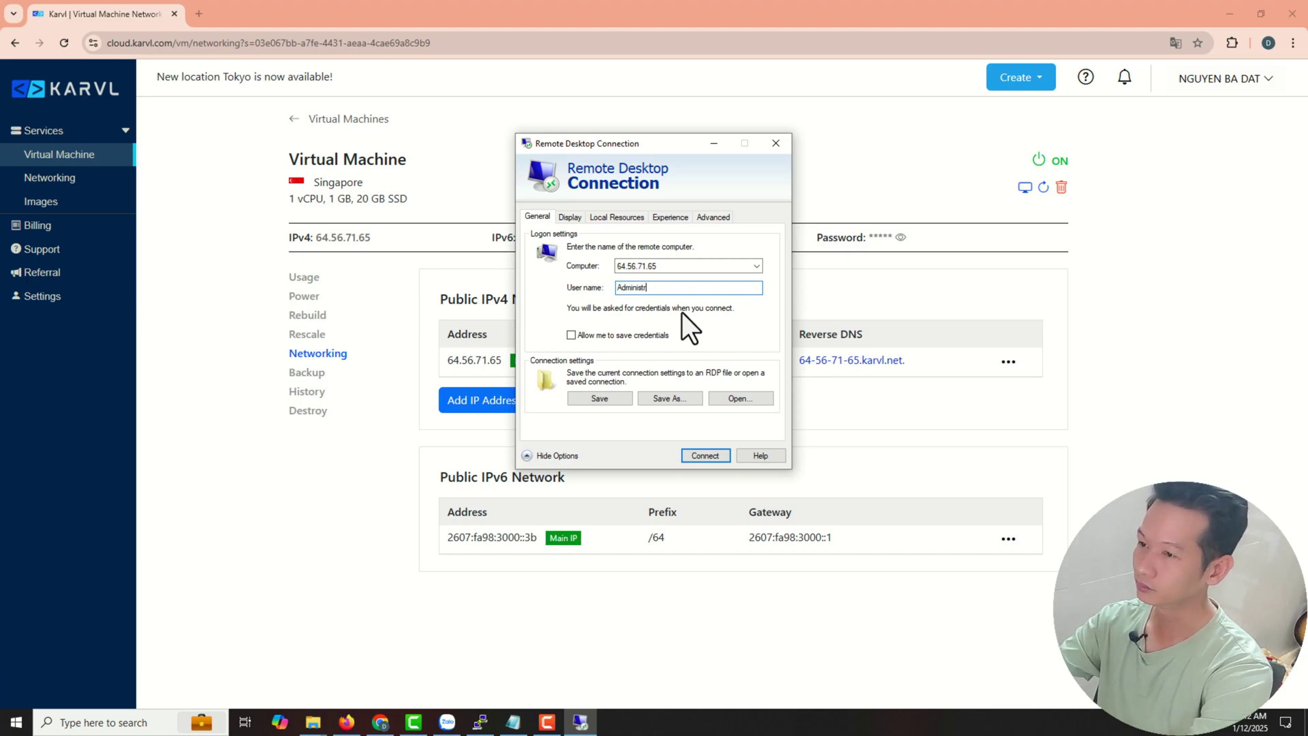
pyautogui.write('strator')
pyautogui.press('Return')
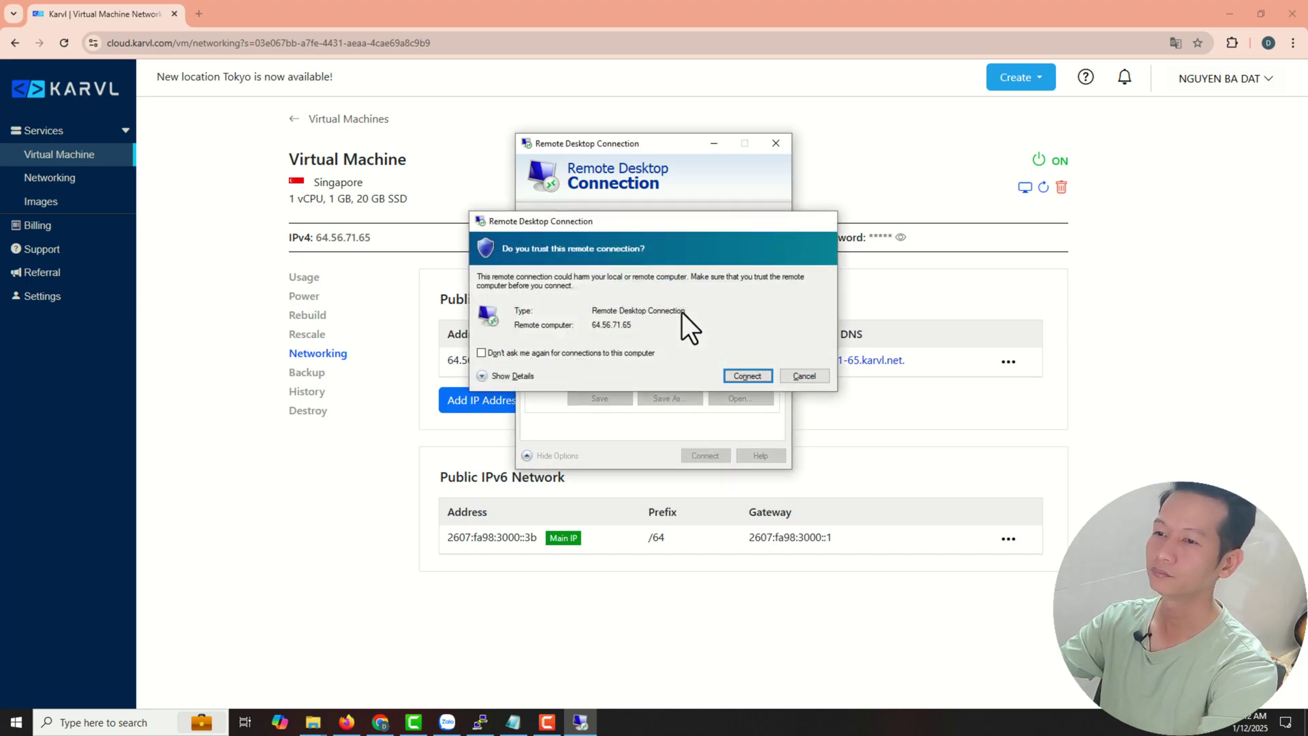
# Accept the trust warning, enter the Administrator password and accept the certificate.
pyautogui.press('Return')
pyautogui.write('••••••')
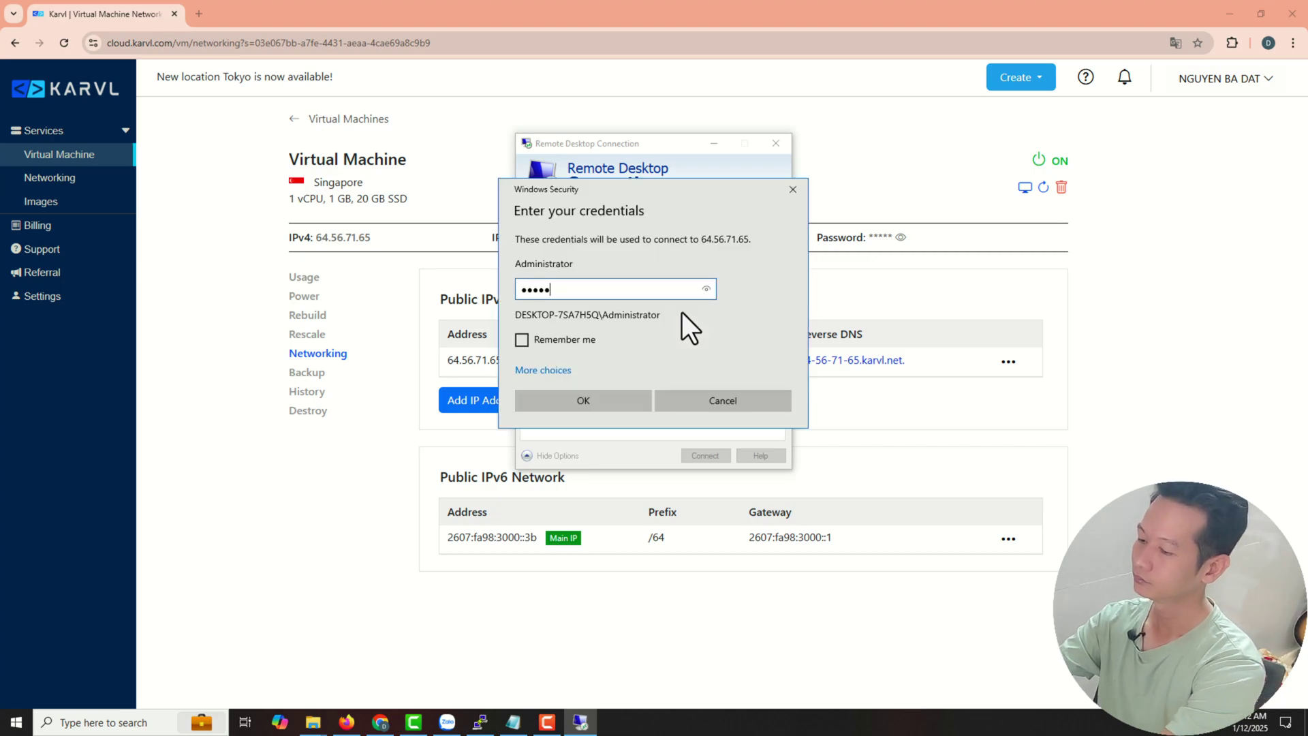
pyautogui.hotkey('ctrl', 'a')
pyautogui.write('•••••••')
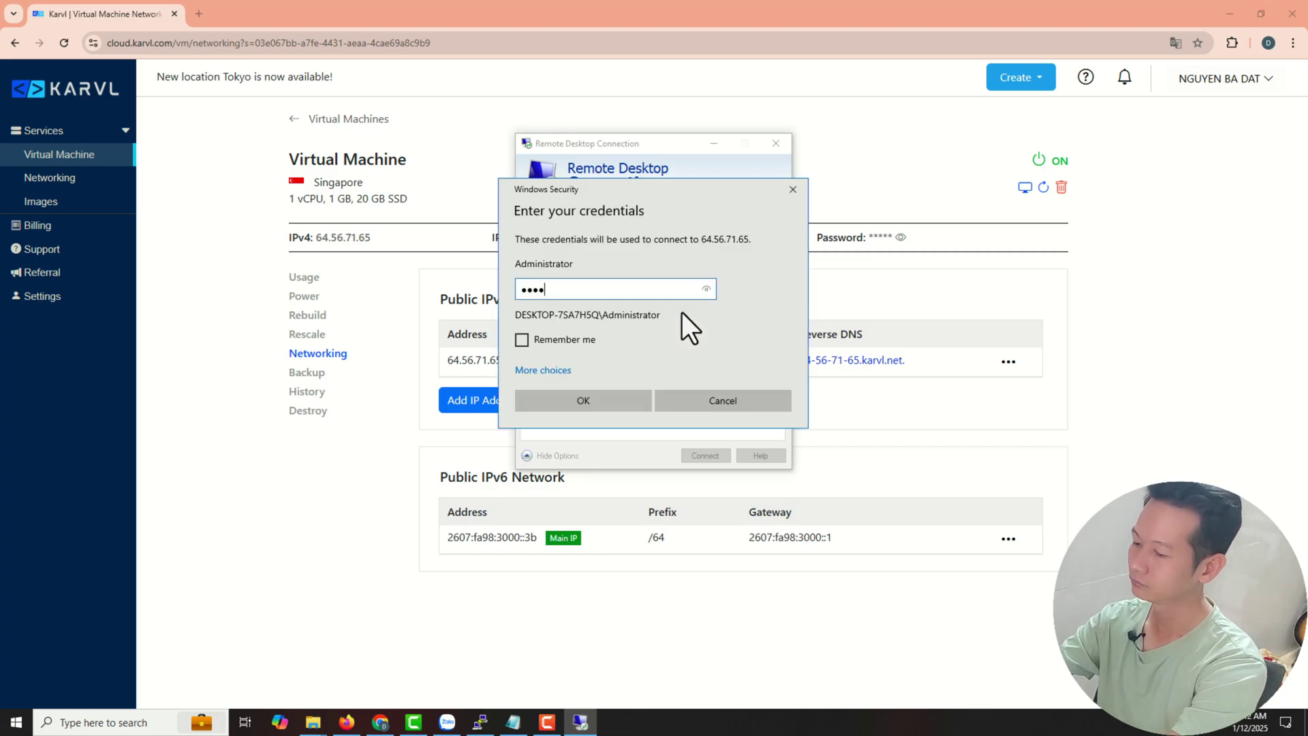
pyautogui.write('•••••••••')
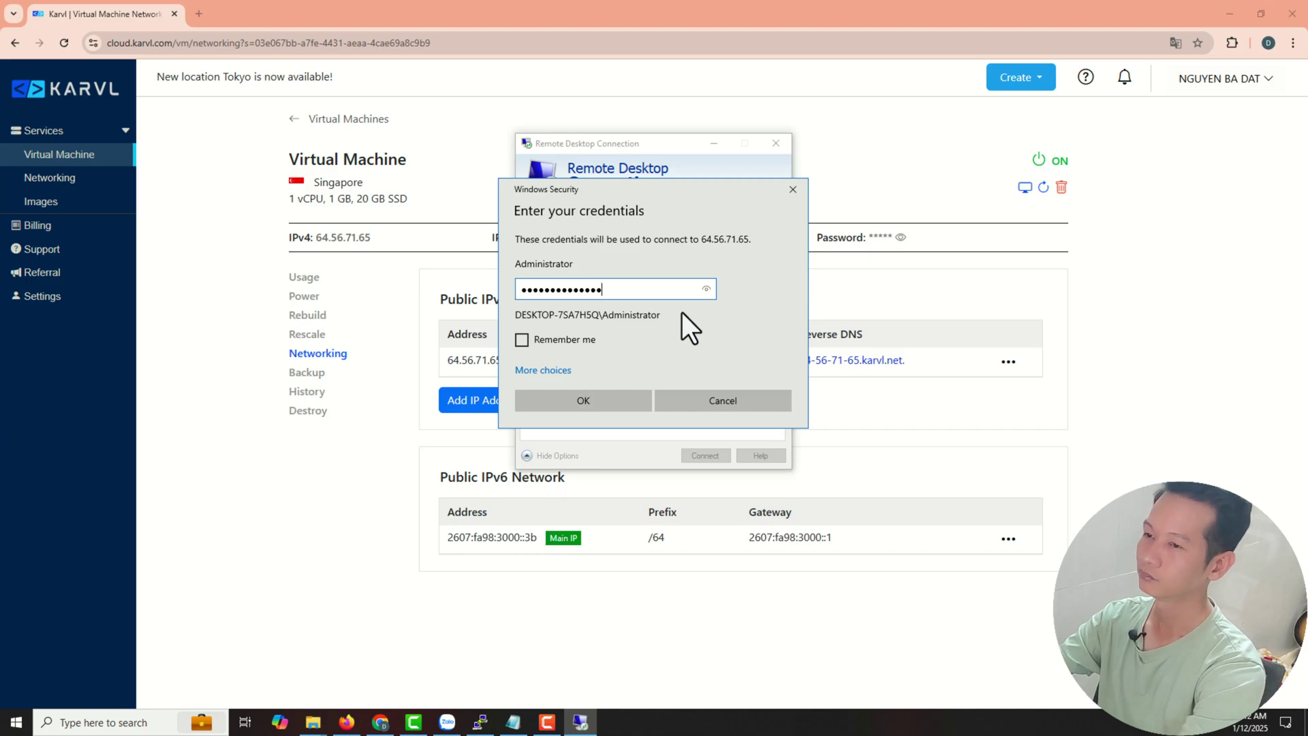
pyautogui.press('Return')
pyautogui.press('Left')
pyautogui.press('Return')
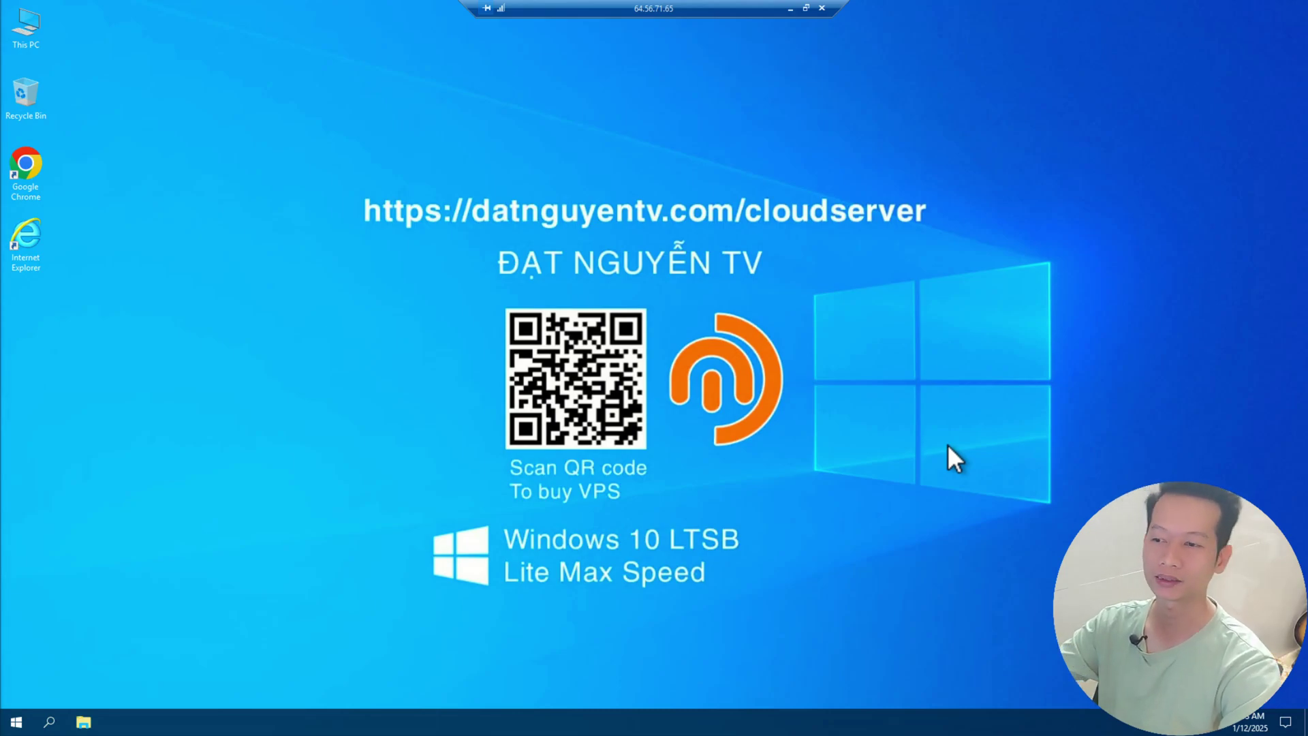
# Restore, then re-maximize the remote session to full screen.
pyautogui.click(806, 8)
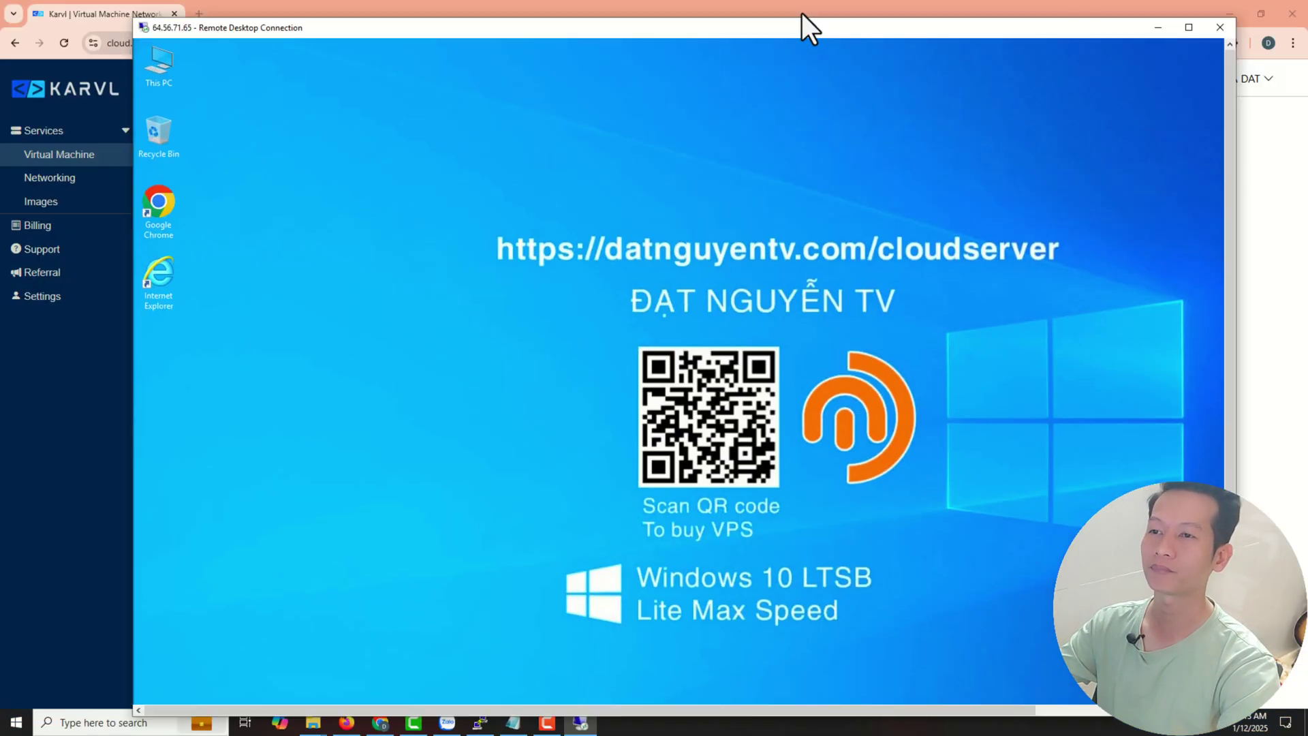
pyautogui.click(1189, 27)
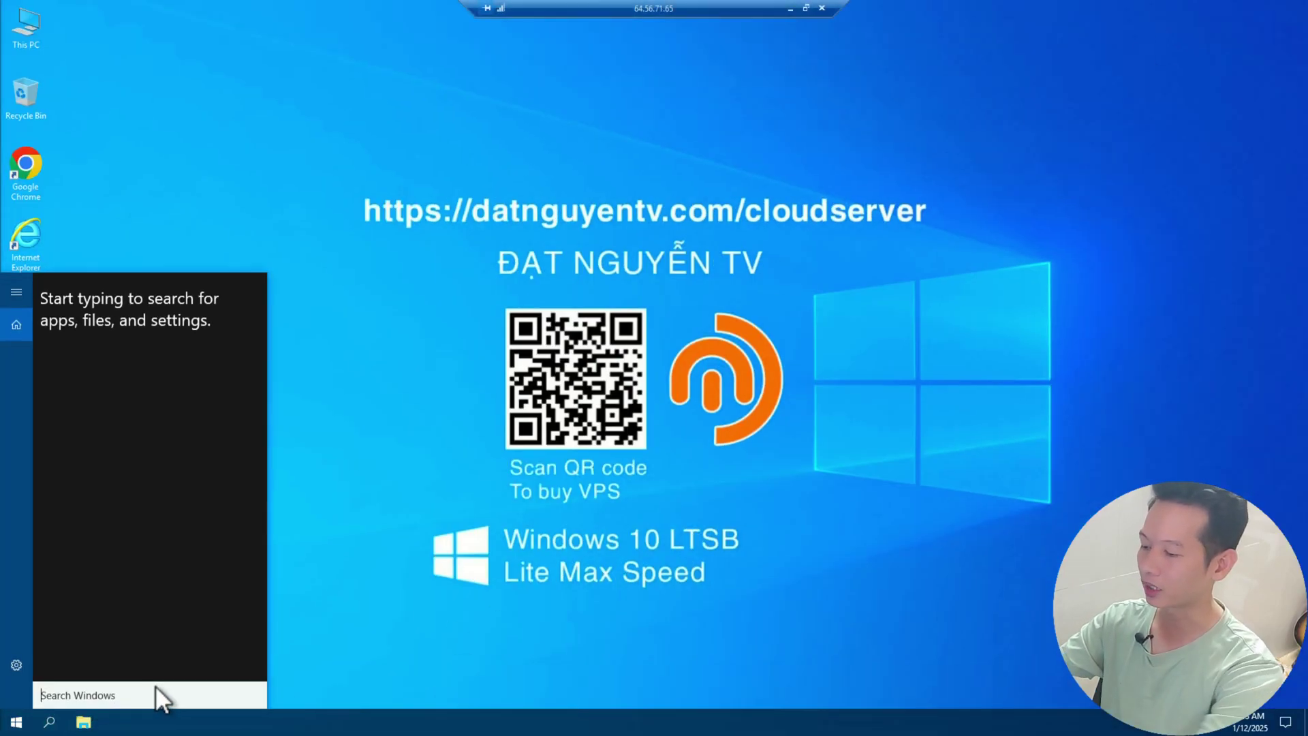
# Search cmd and run Command Prompt as administrator.
pyautogui.write('cmd')
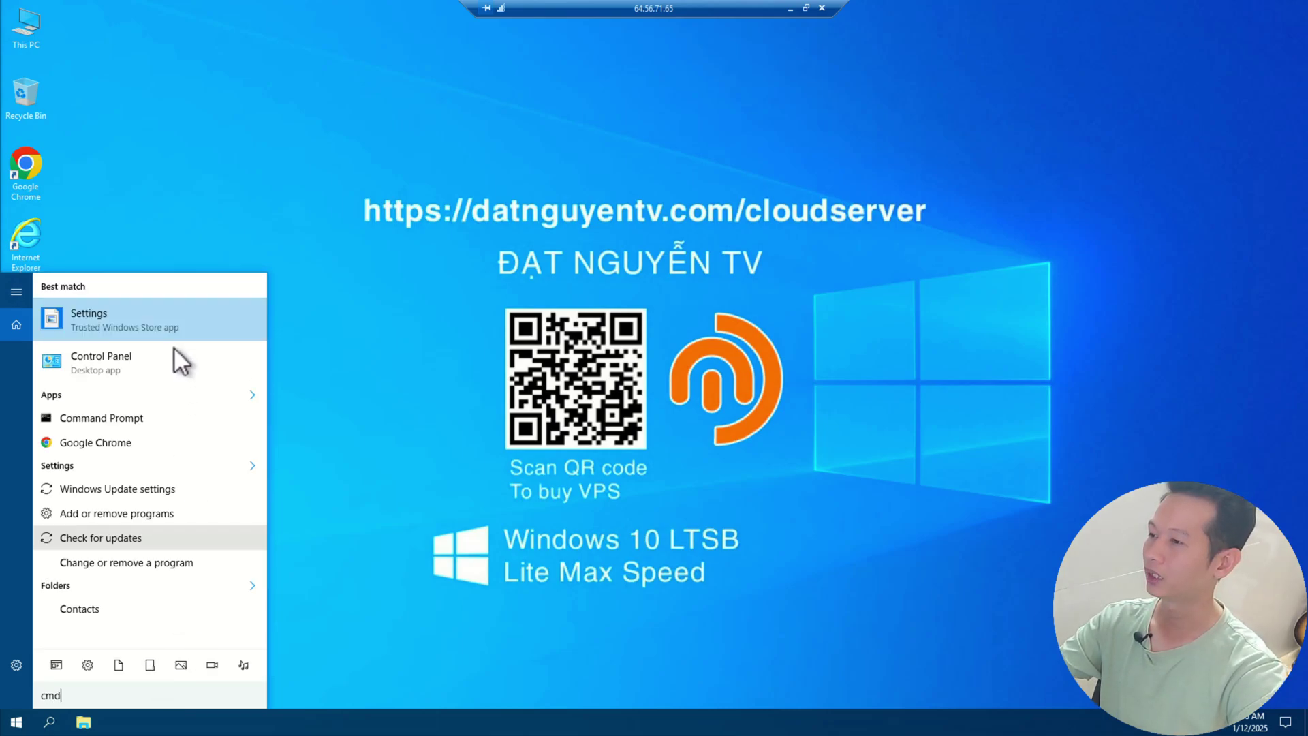
pyautogui.rightClick(140, 318)
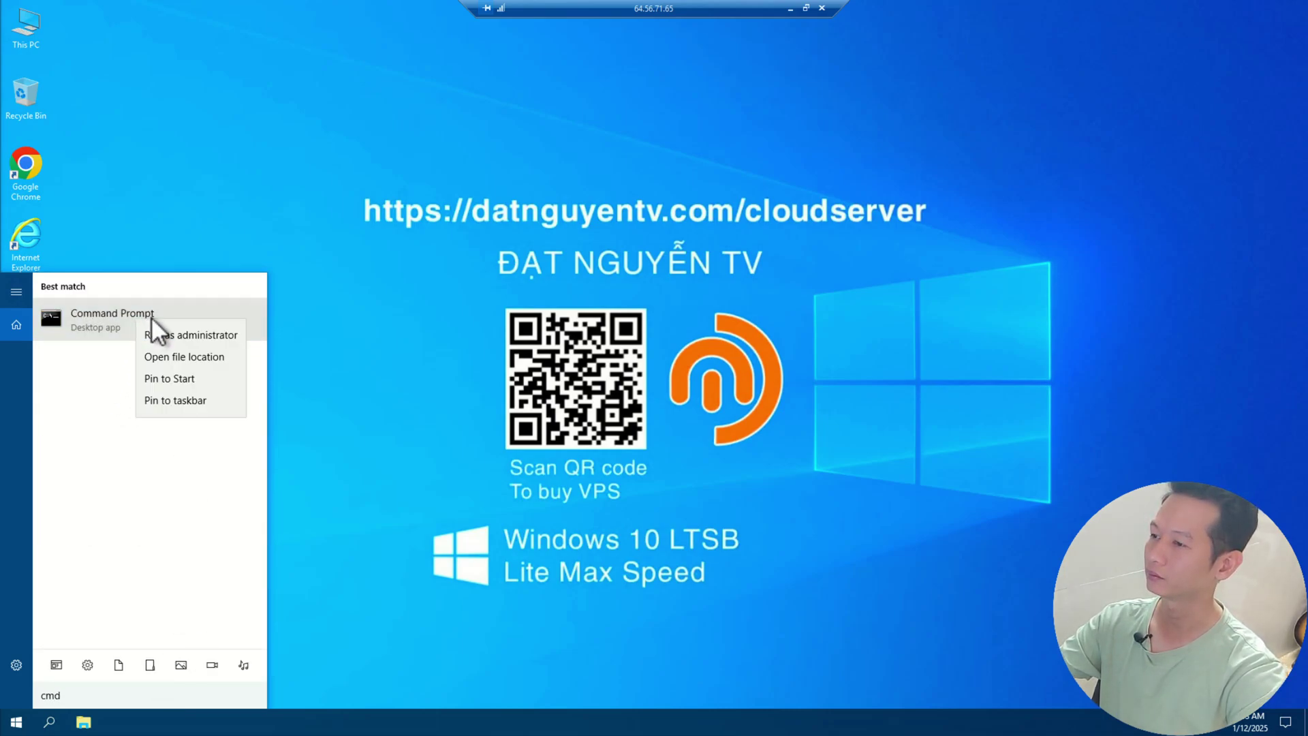
pyautogui.click(186, 338)
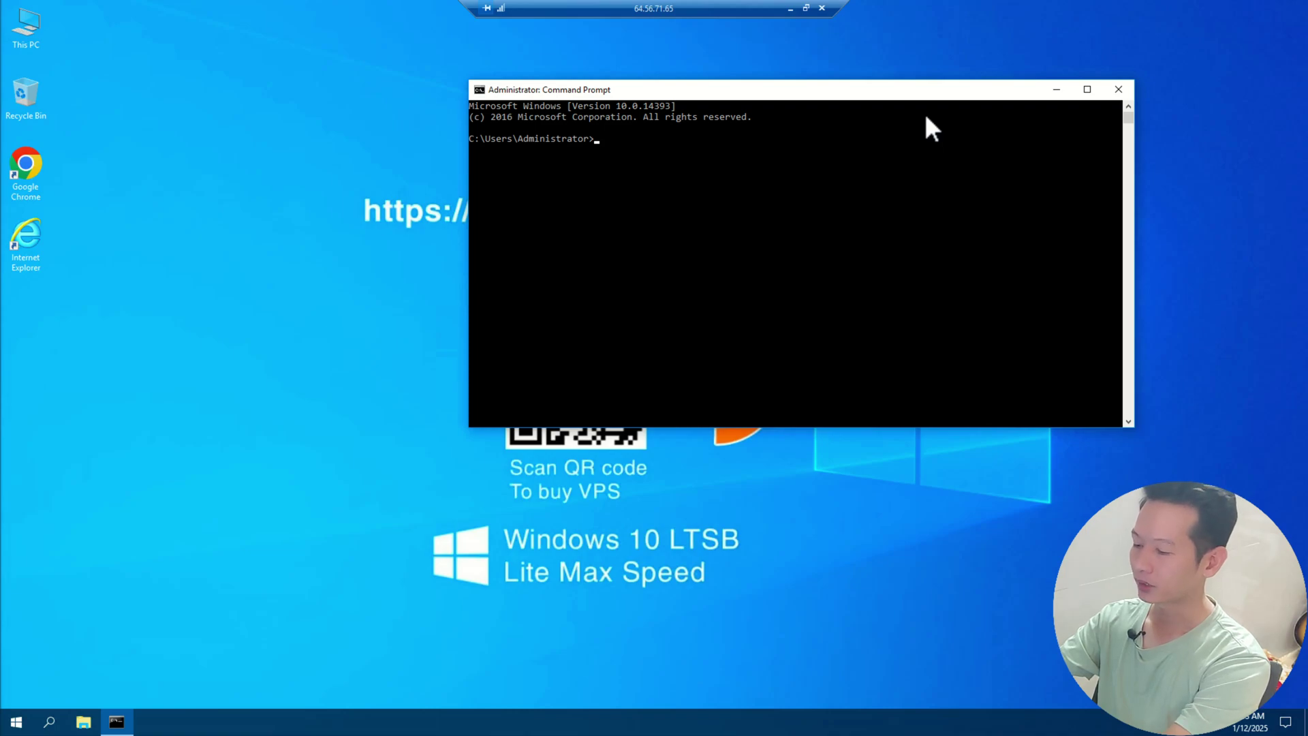
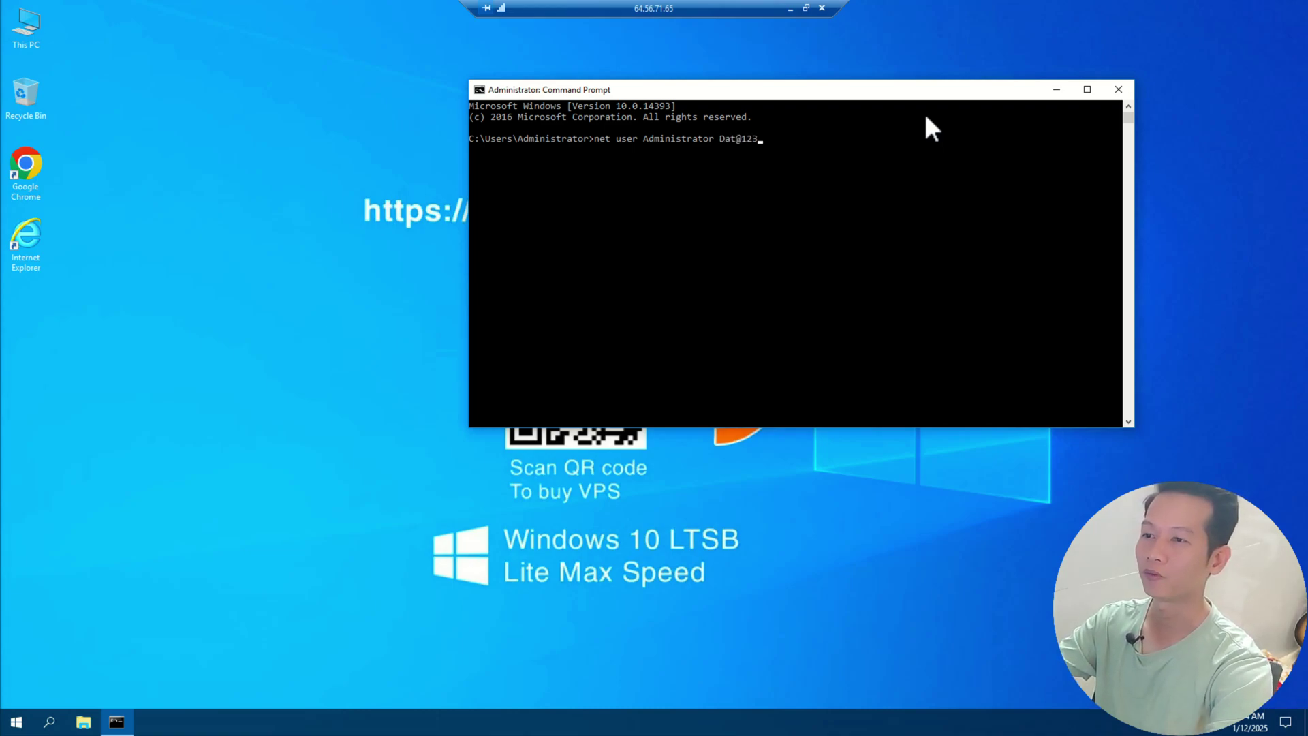
# Reset the Administrator password with net user Administrator, then window the remote session.
pyautogui.press('Return')
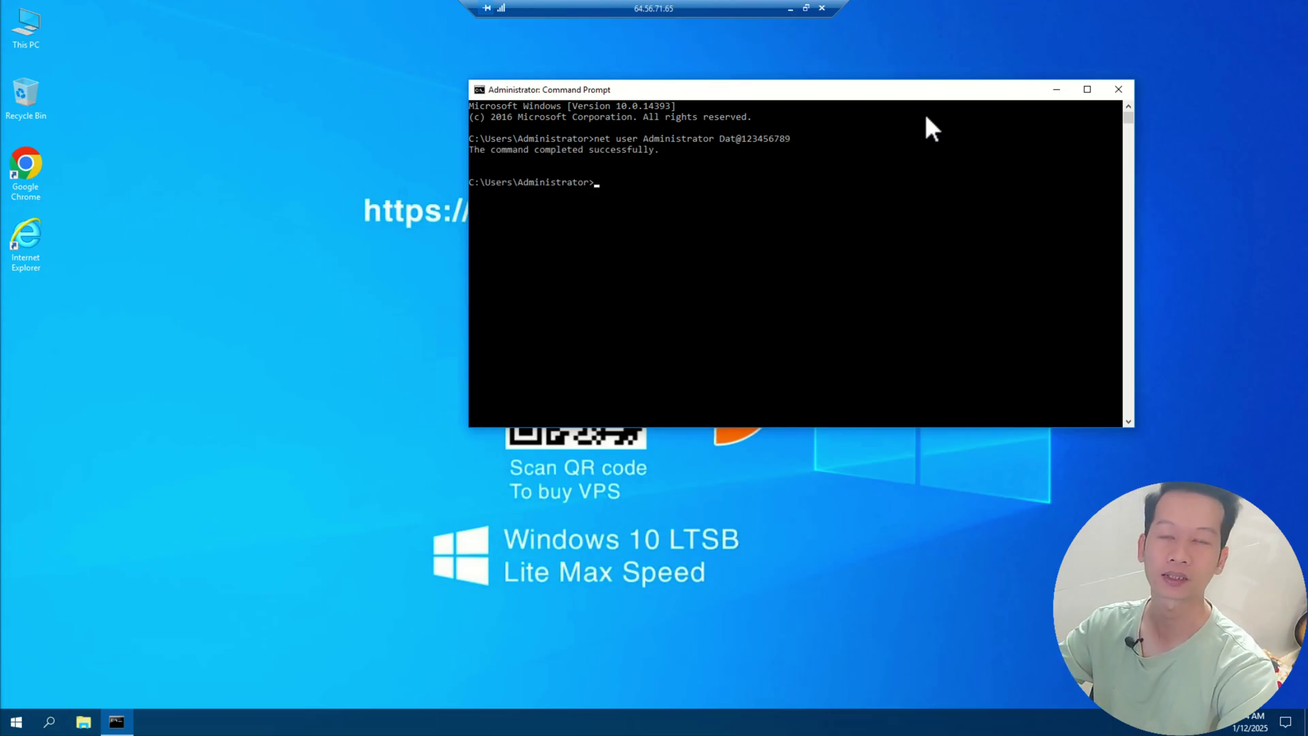
pyautogui.press('ctrl+alt+Break')
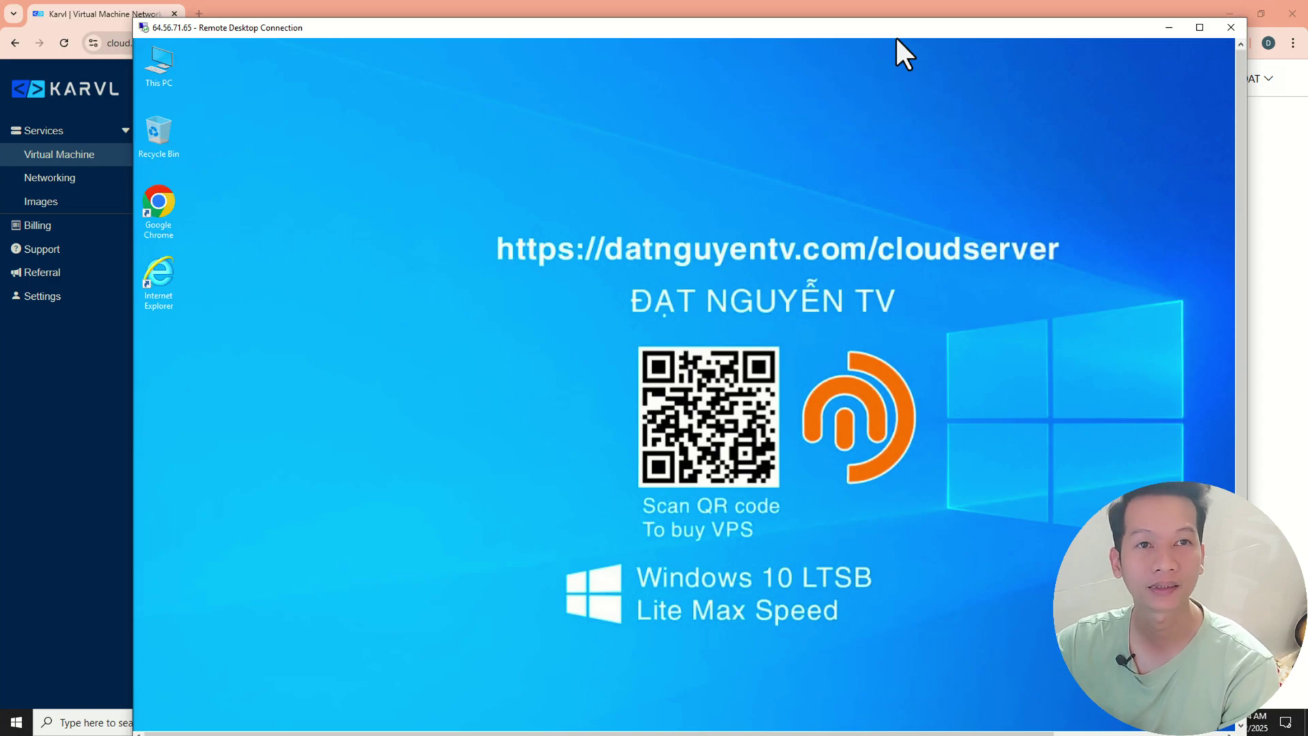